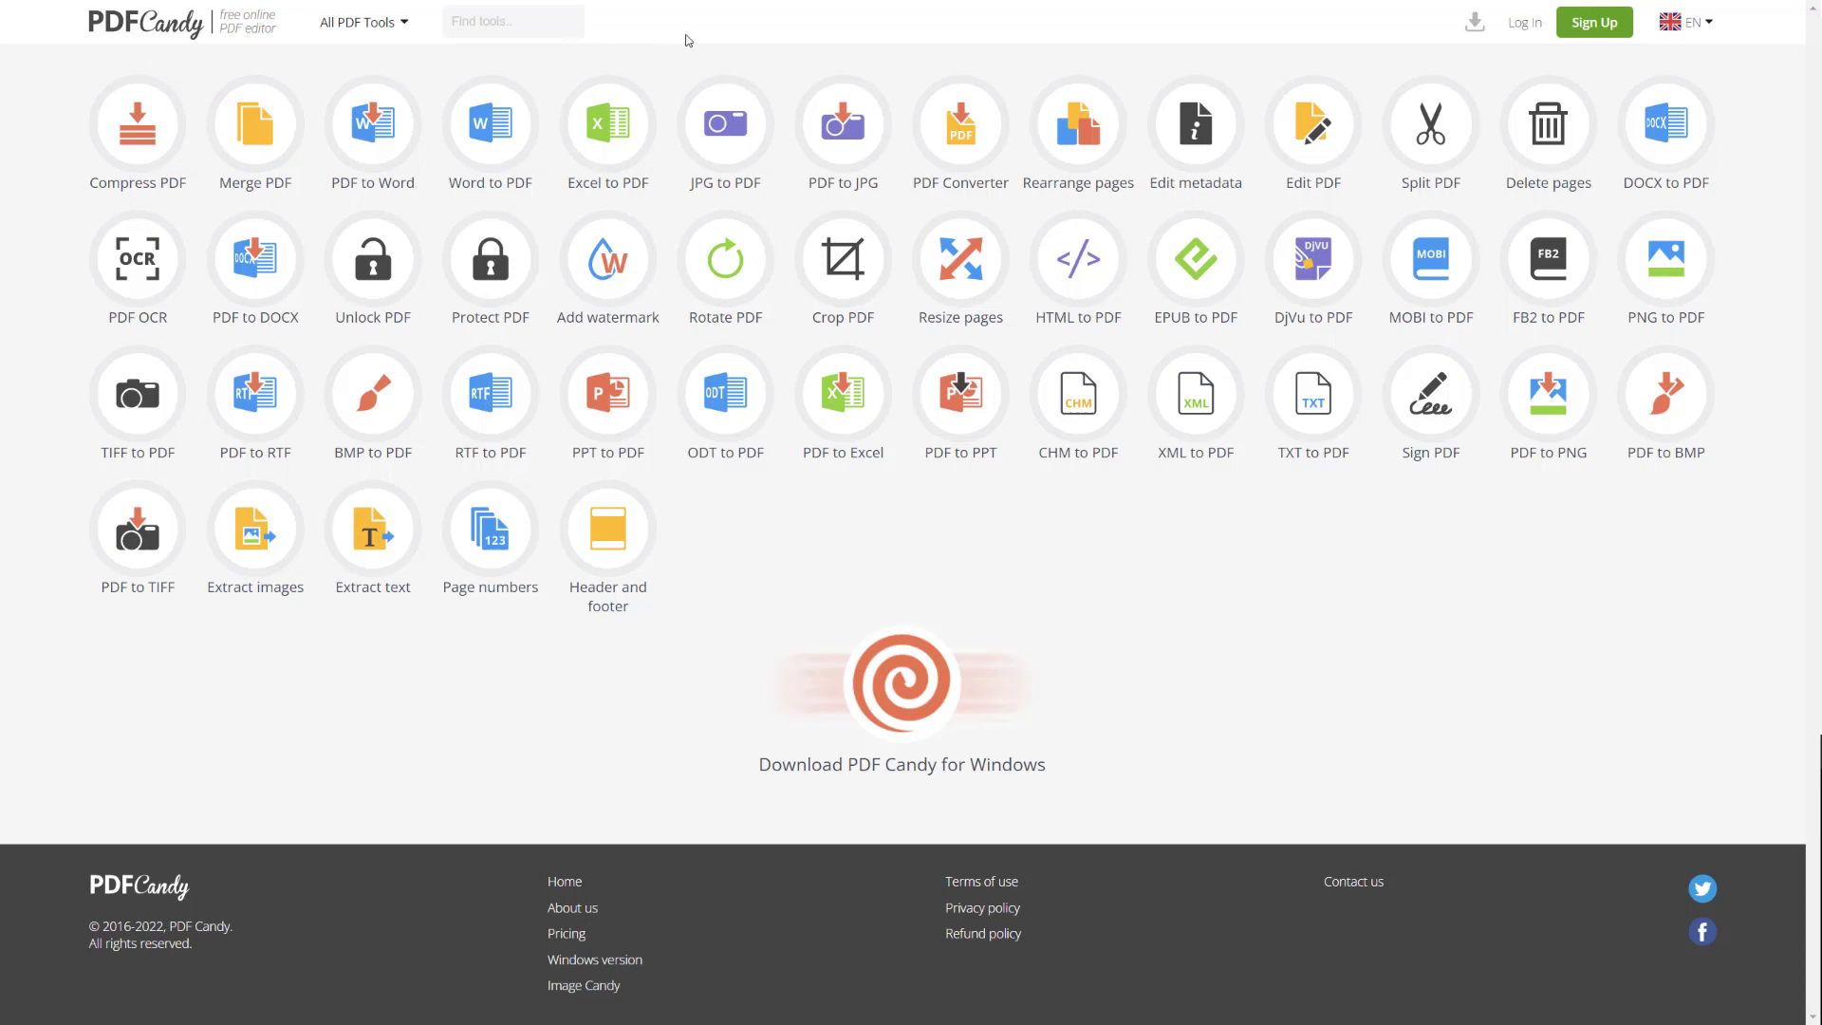
Load the 11-page benefits summary PDF into PDF Candy's Edit PDF tool.
{"action": "mouse_move", "coordinate": [672, 15]}
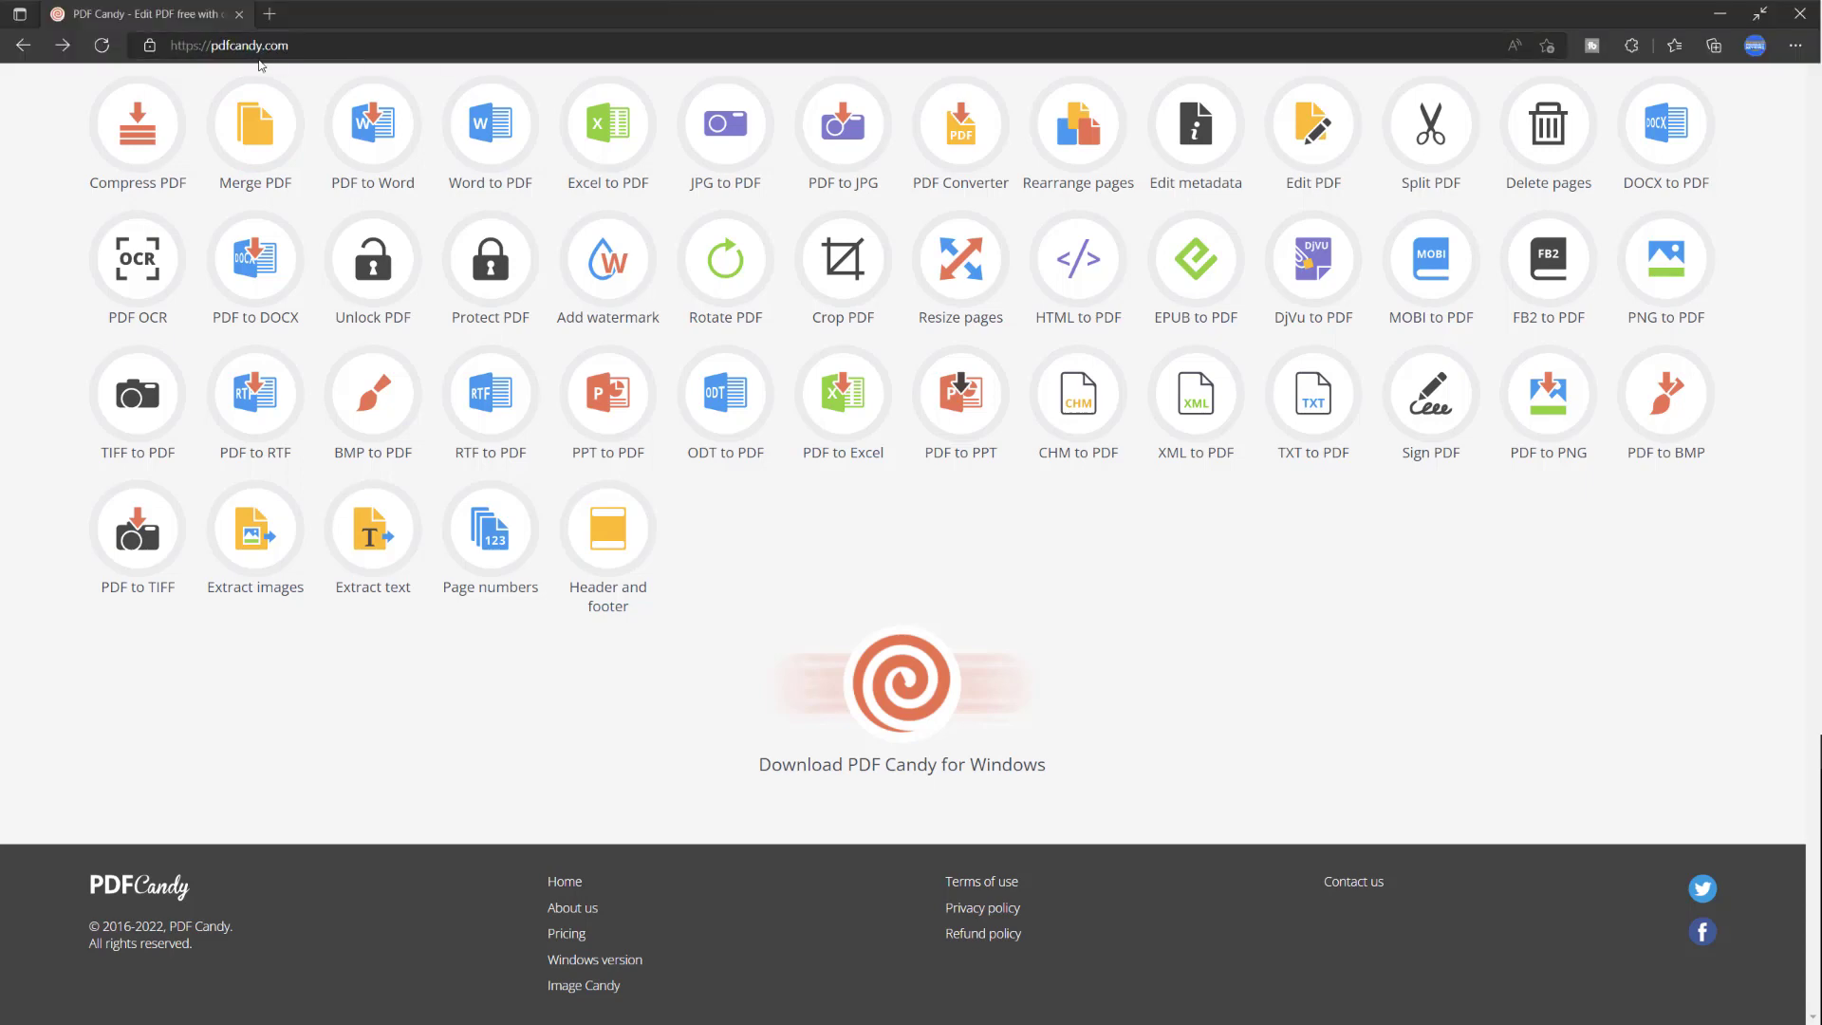
{"action": "left_click_drag", "start_coordinate": [672, 44], "coordinate": [234, 44]}
{"action": "left_click", "coordinate": [1250, 498]}
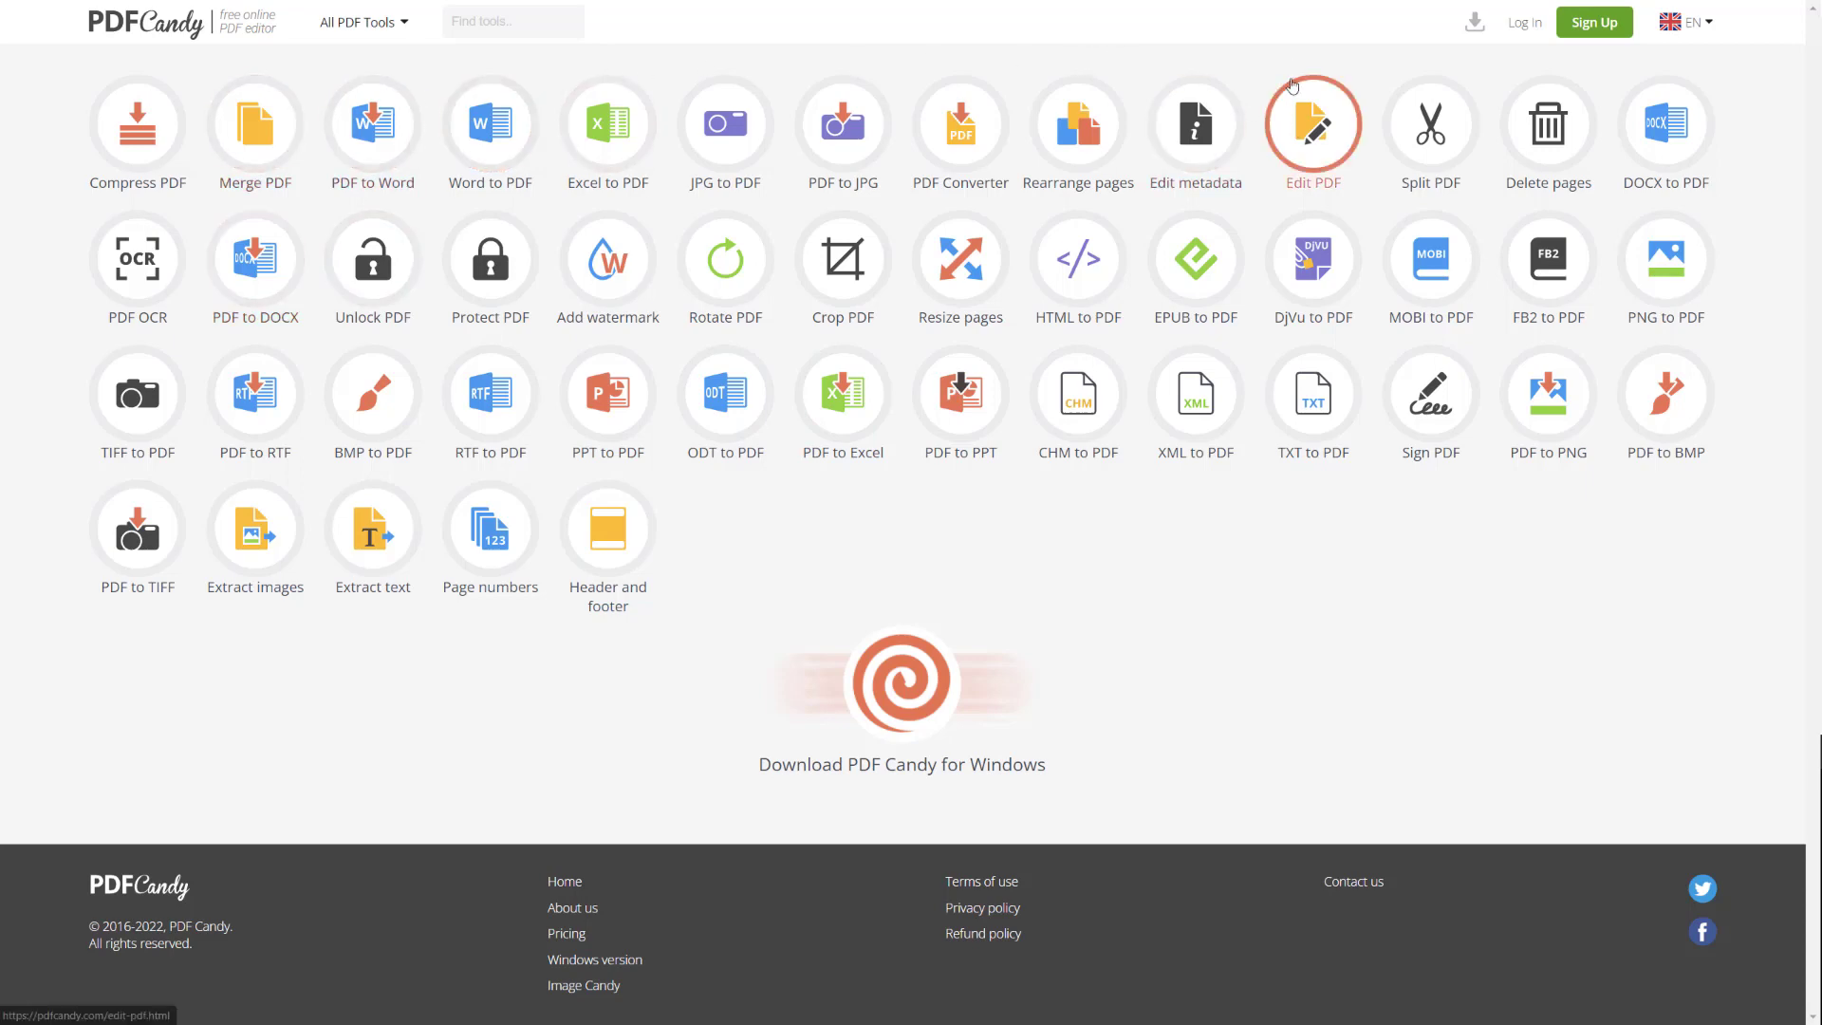
{"action": "left_click", "coordinate": [1320, 121]}
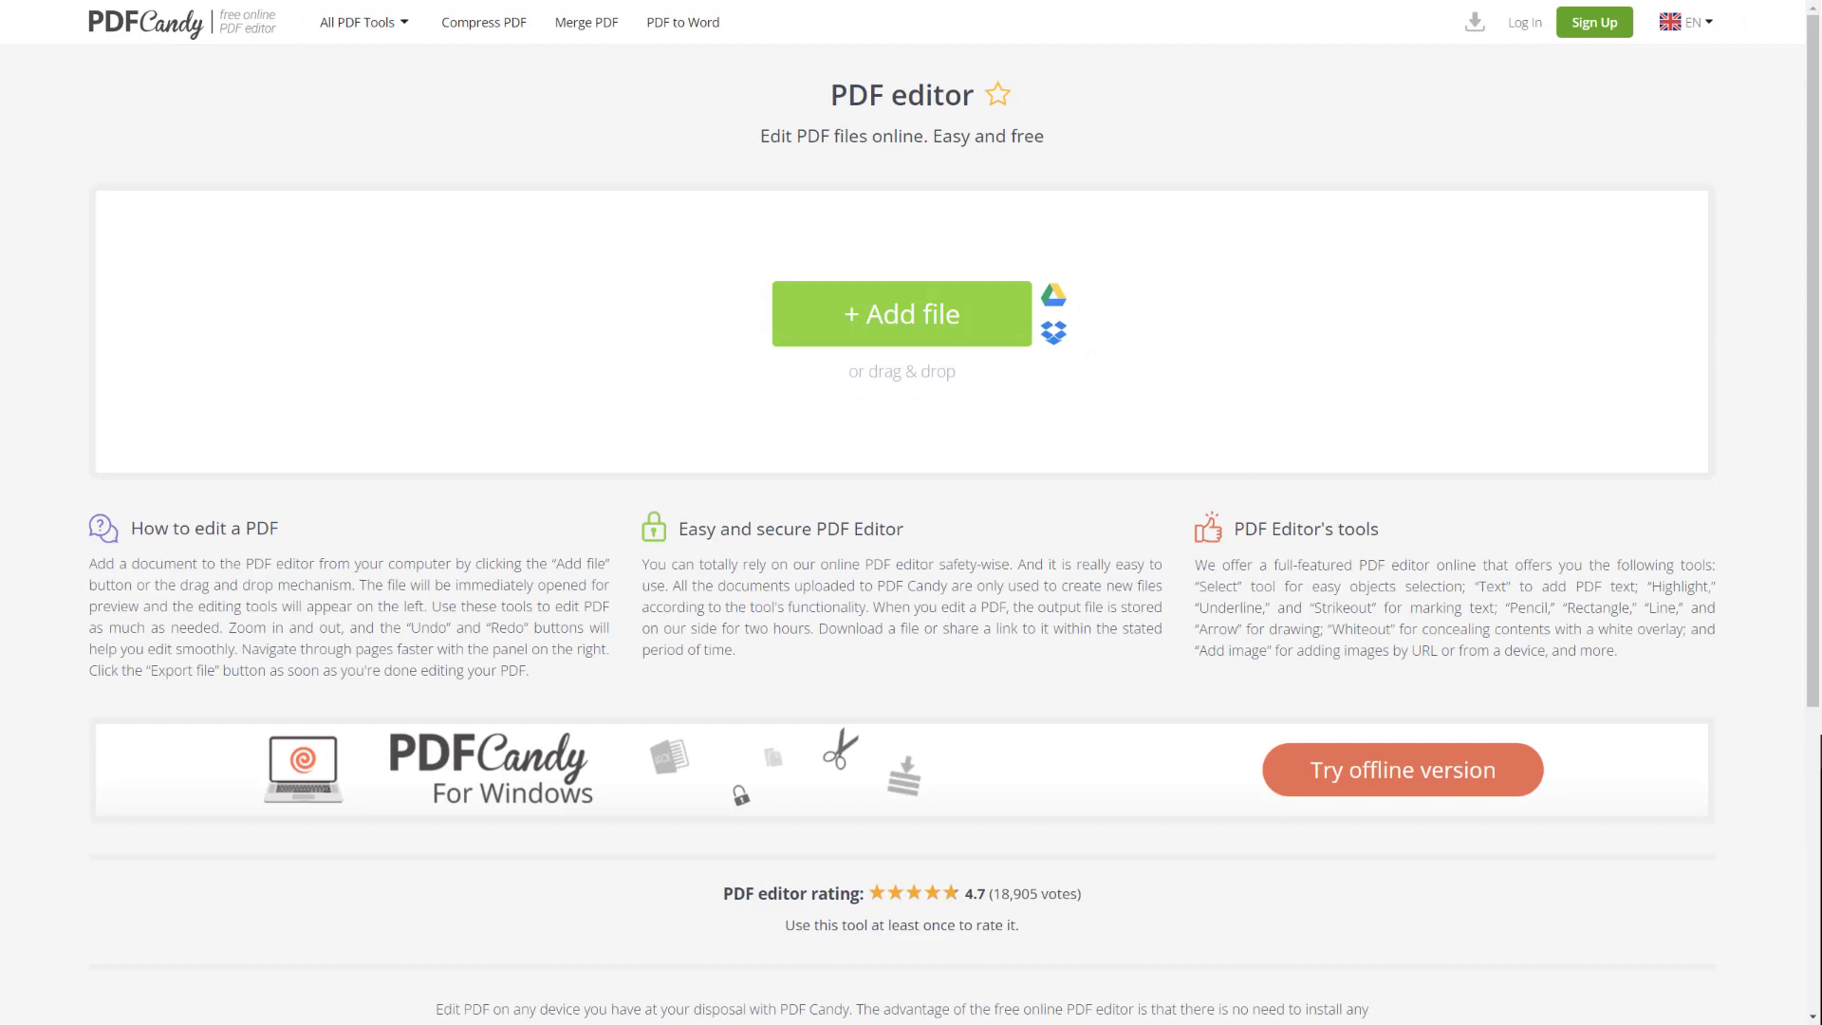
{"action": "left_click_drag", "start_coordinate": [1756, 418], "coordinate": [877, 304]}
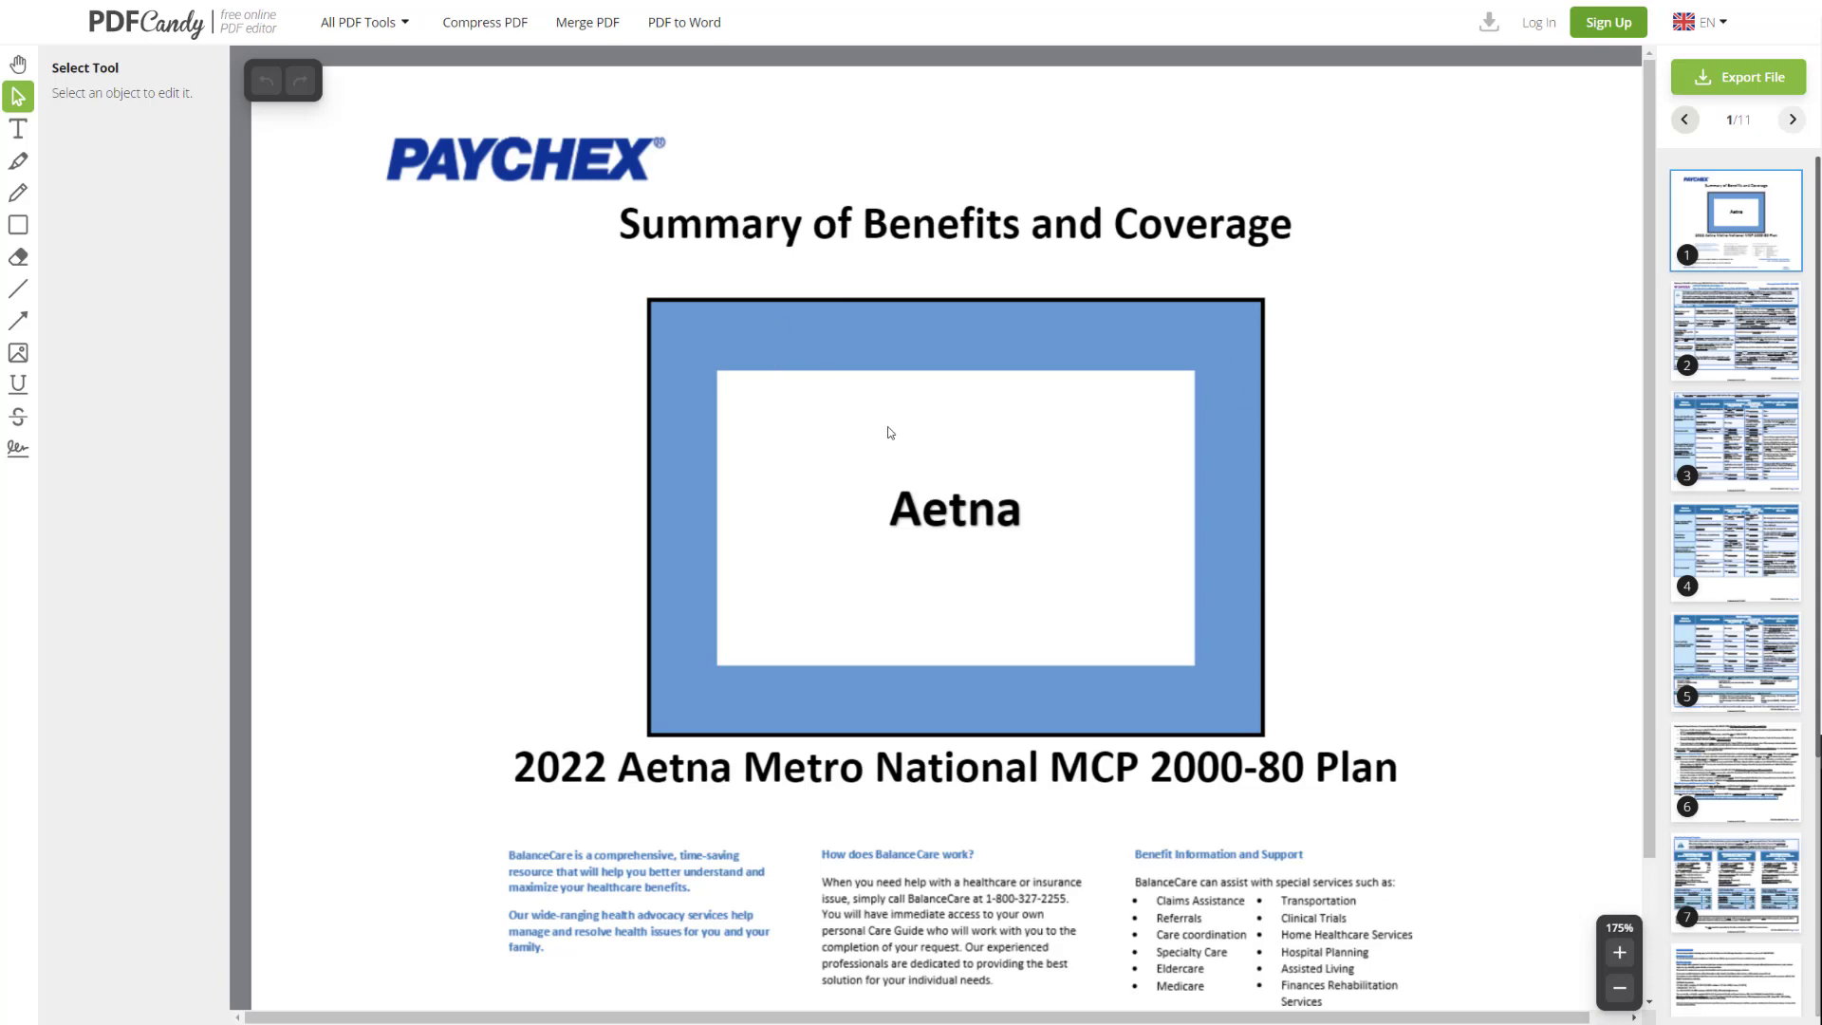
Add a text box reading 'for 2022' beside the Summary of Benefits and Coverage heading.
{"action": "left_click", "coordinate": [18, 129]}
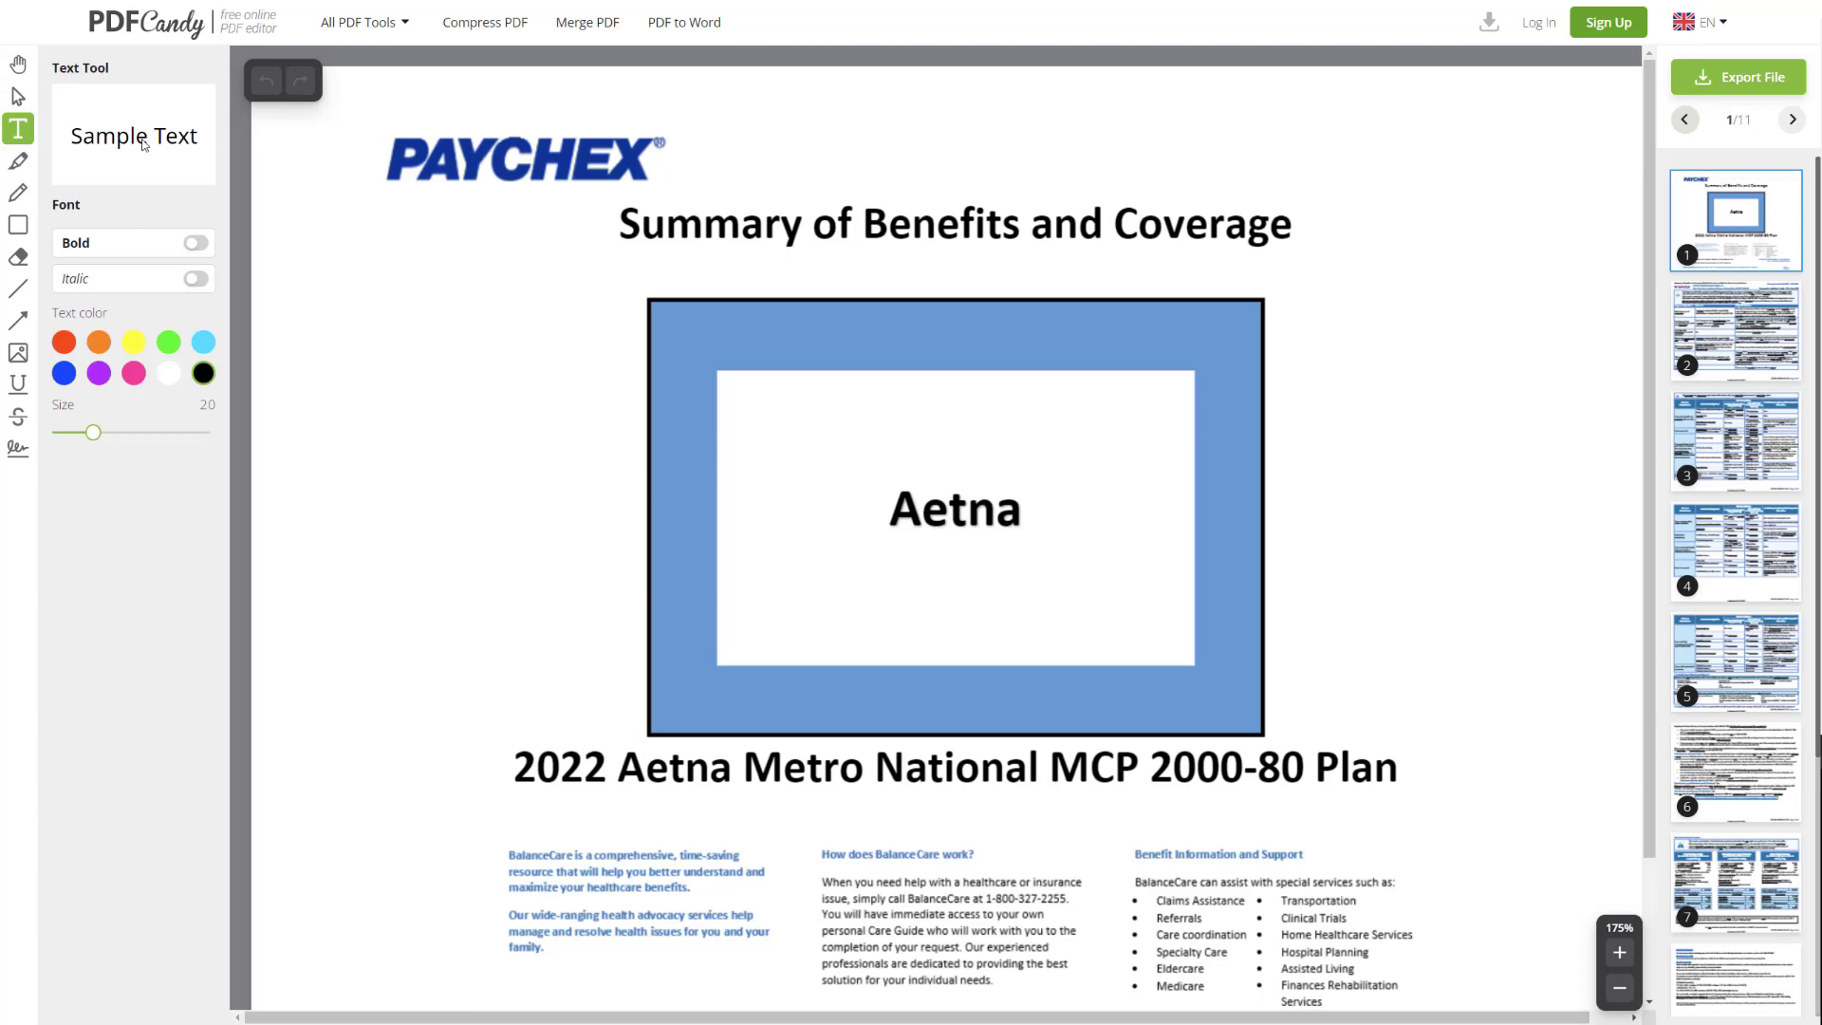
{"action": "left_click", "coordinate": [1340, 218]}
{"action": "type", "text": "for 2022"}
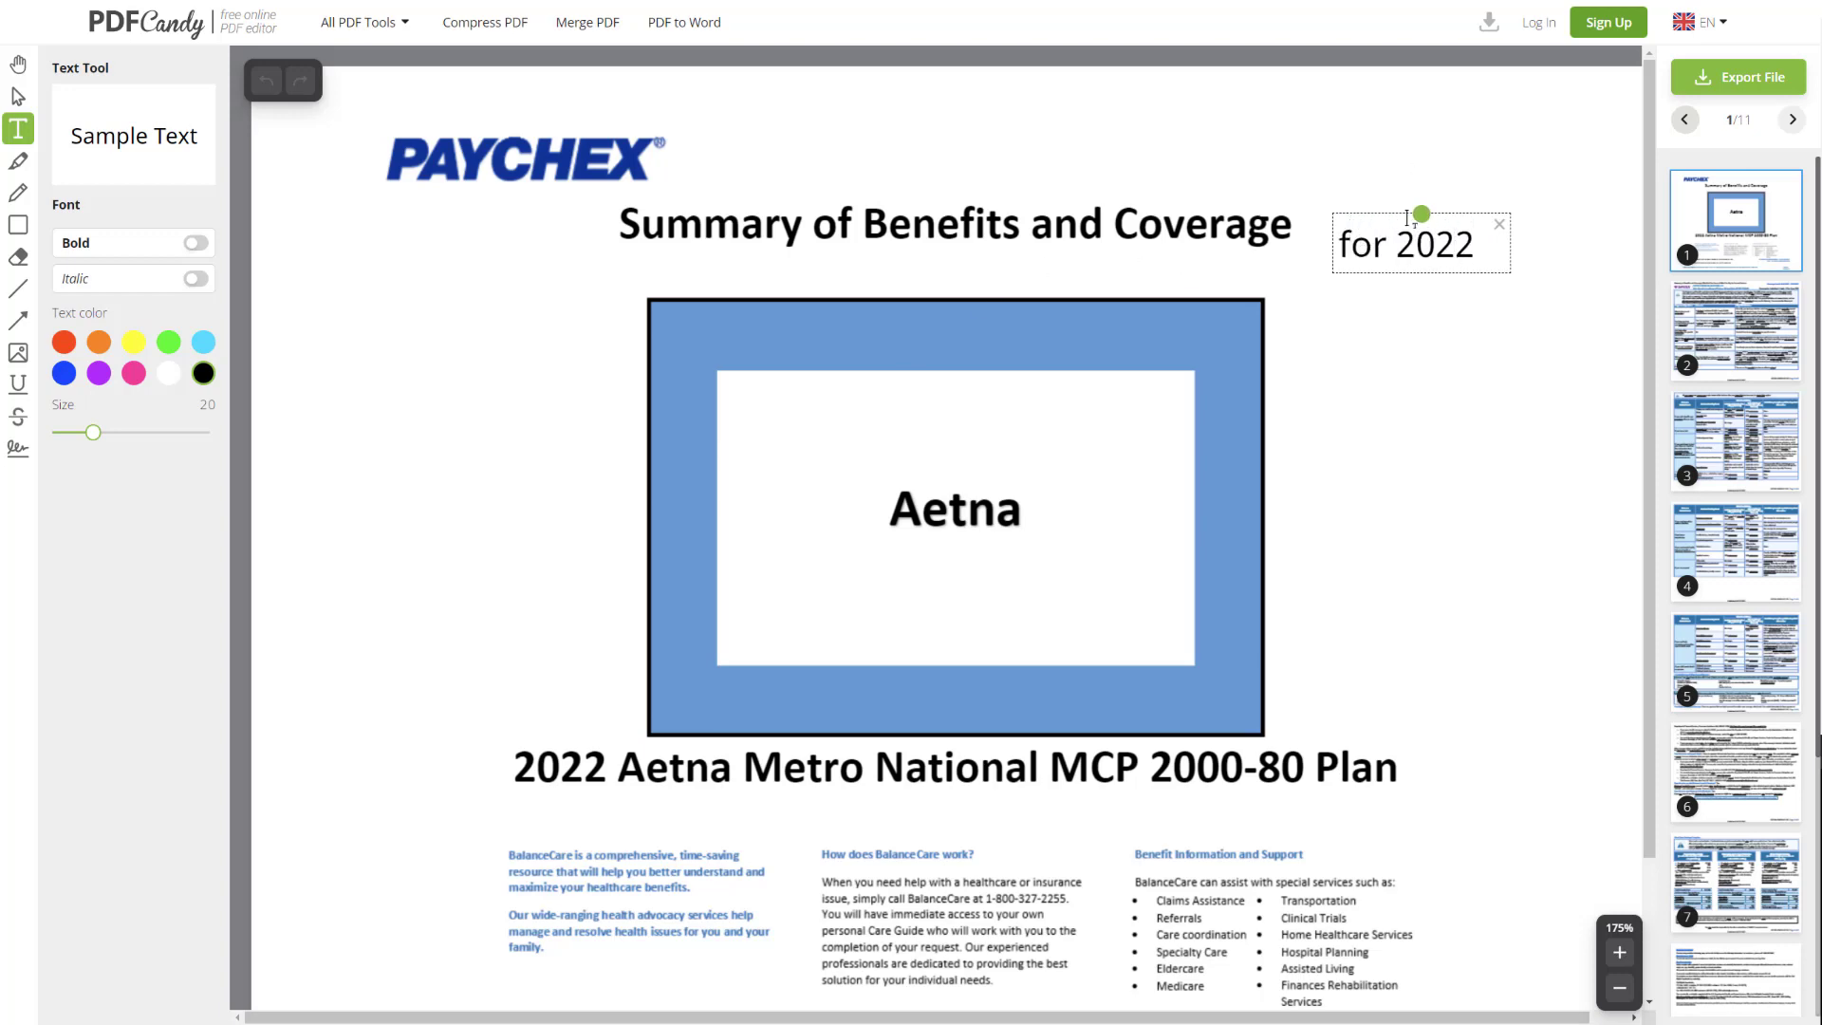
{"action": "left_click_drag", "start_coordinate": [1421, 214], "coordinate": [1384, 193]}
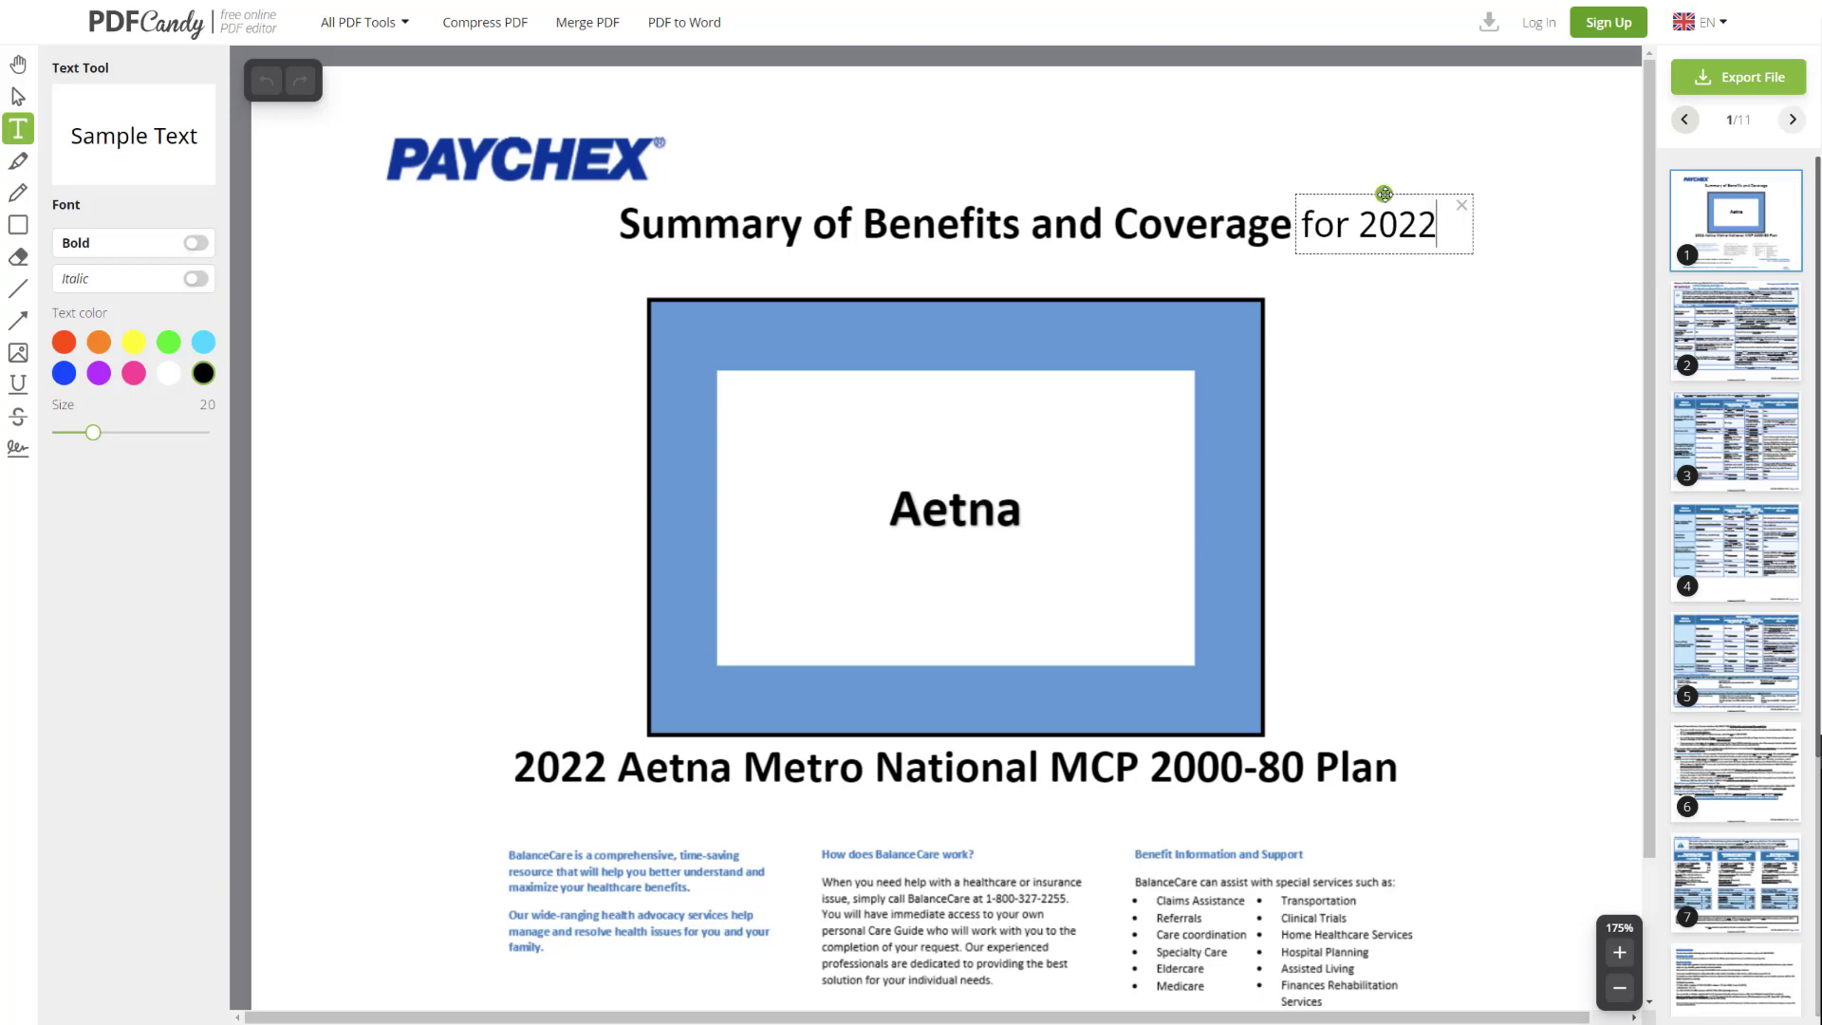
Make 'for 2022' bold at size 25 and align it with the heading.
{"action": "triple_click", "coordinate": [1379, 226]}
{"action": "left_click", "coordinate": [131, 321]}
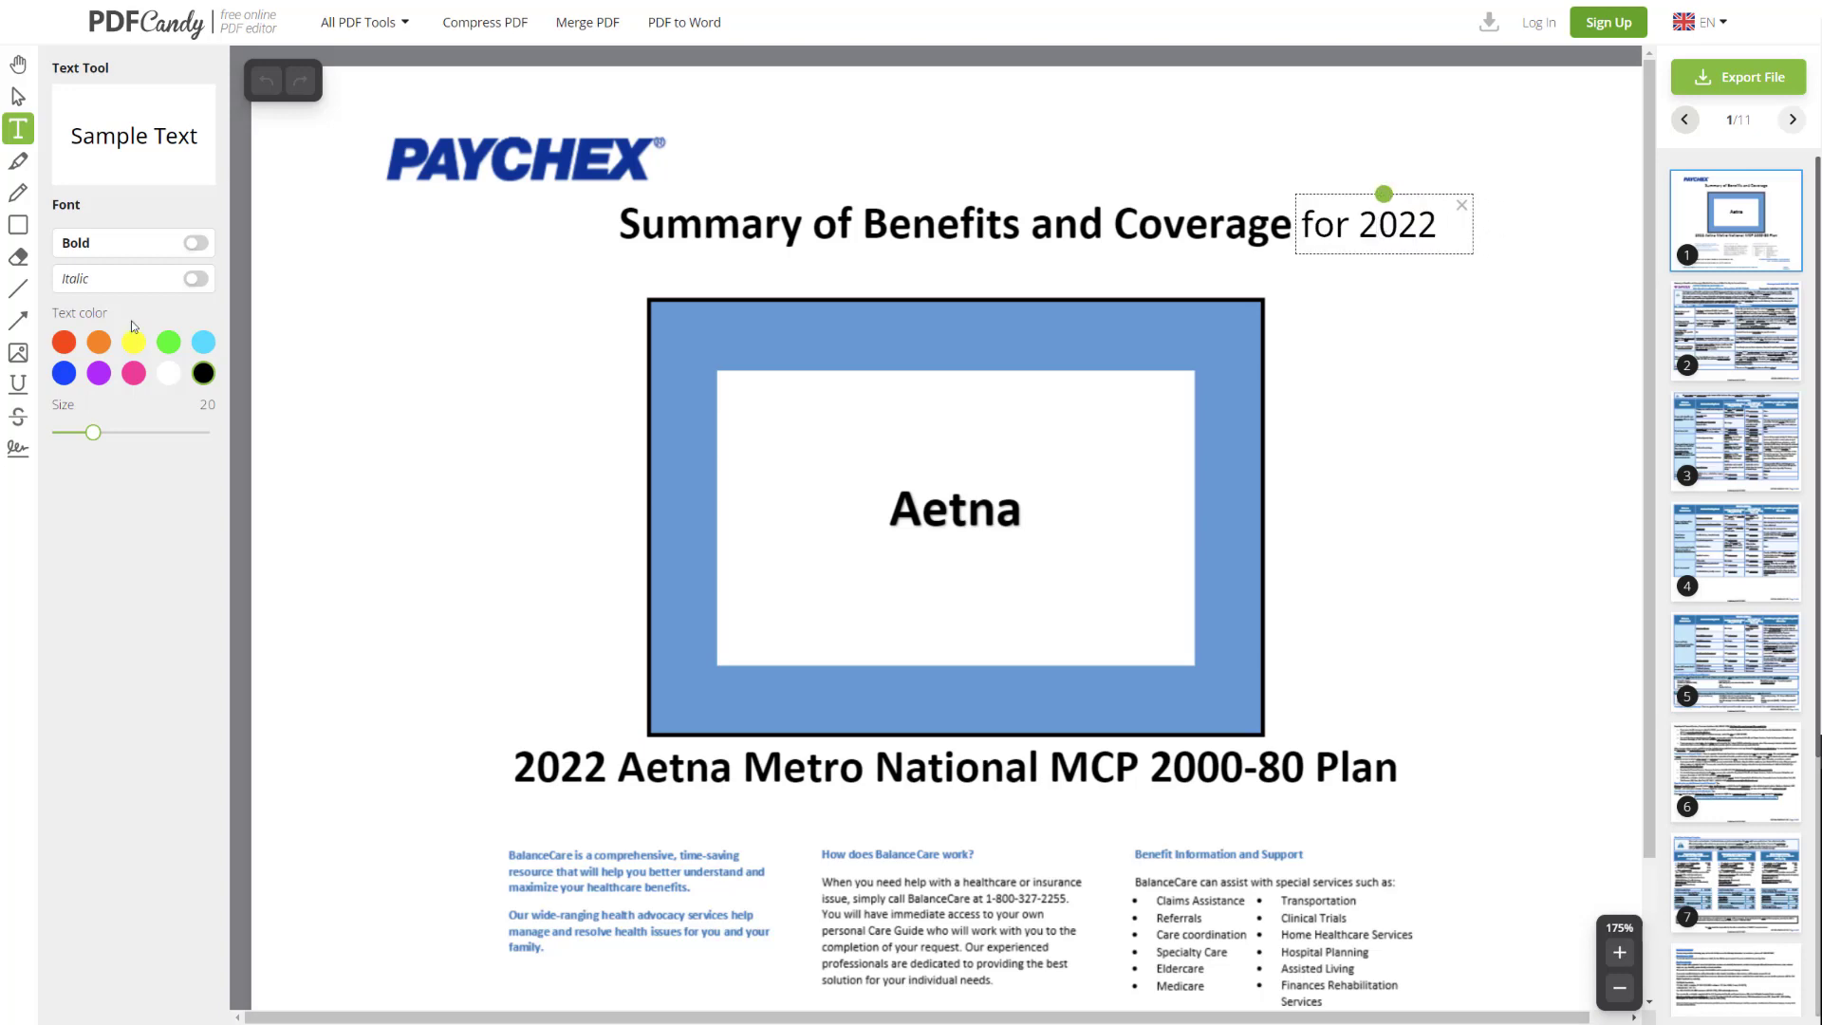
{"action": "left_click", "coordinate": [196, 244]}
{"action": "left_click", "coordinate": [122, 433]}
{"action": "left_click_drag", "start_coordinate": [122, 433], "coordinate": [115, 434]}
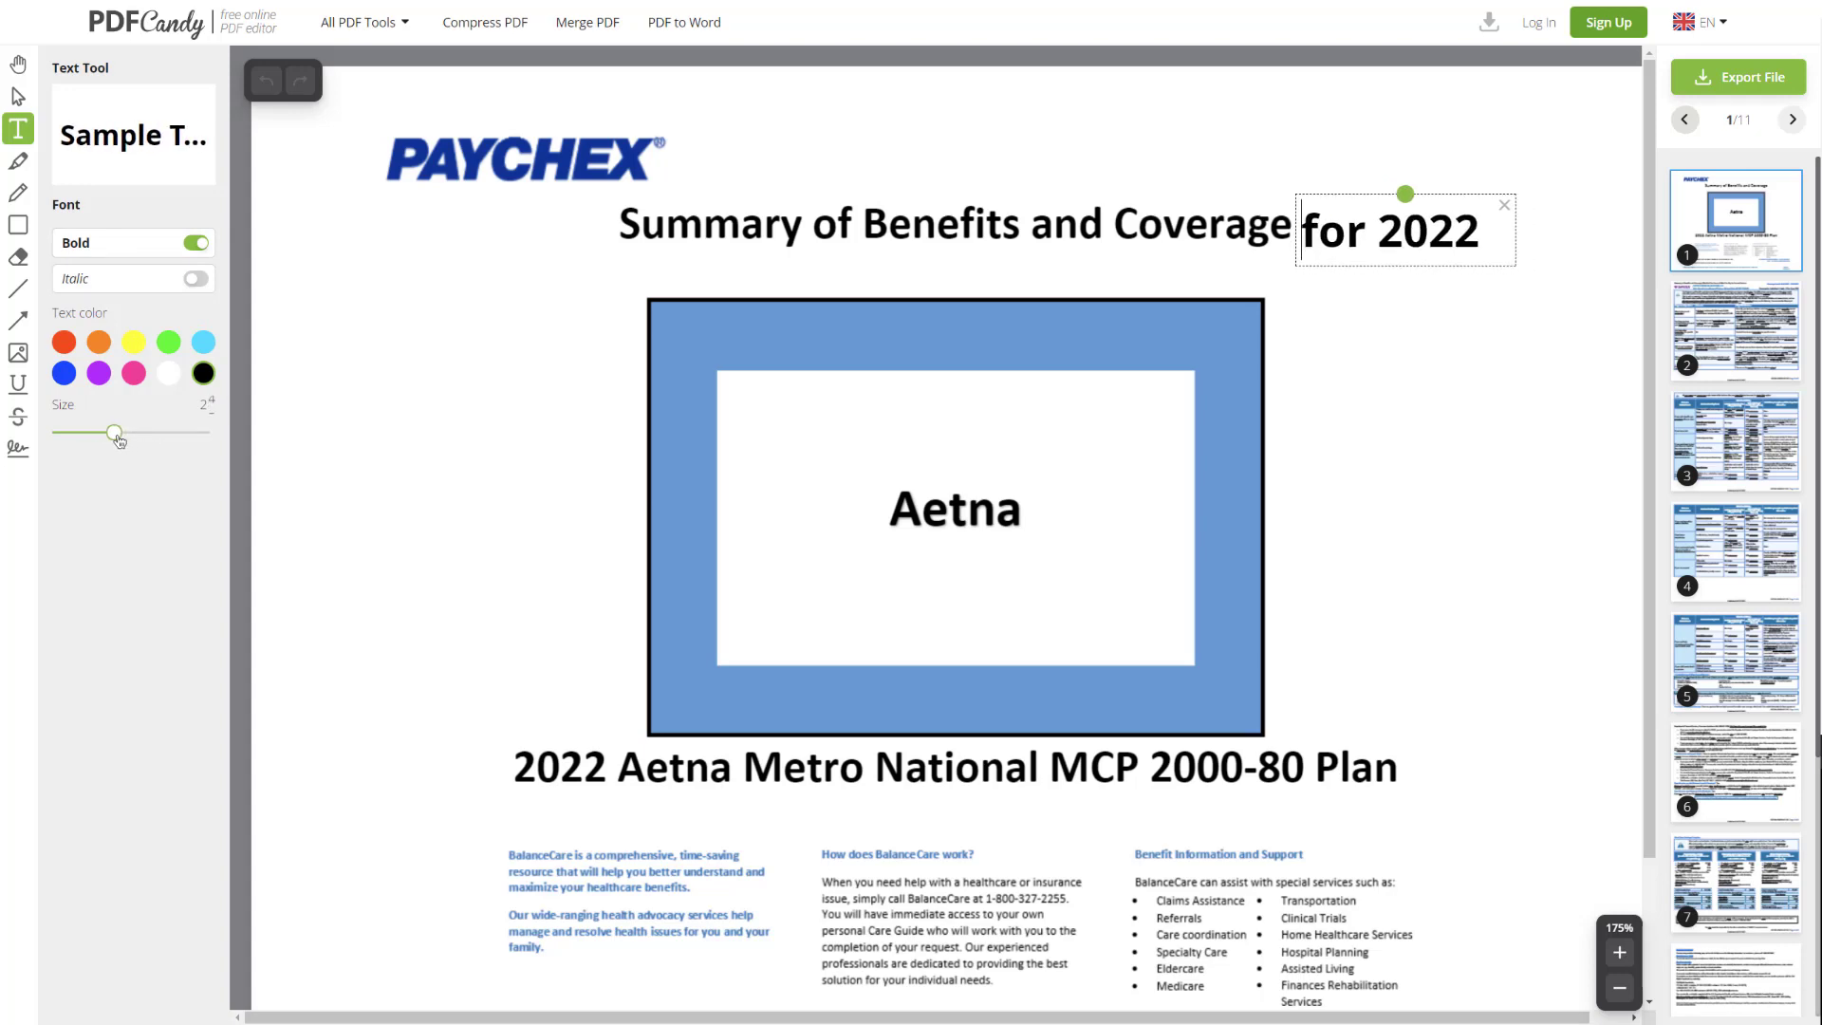
{"action": "left_click_drag", "start_coordinate": [1406, 194], "coordinate": [1405, 183]}
{"action": "left_click", "coordinate": [1414, 344]}
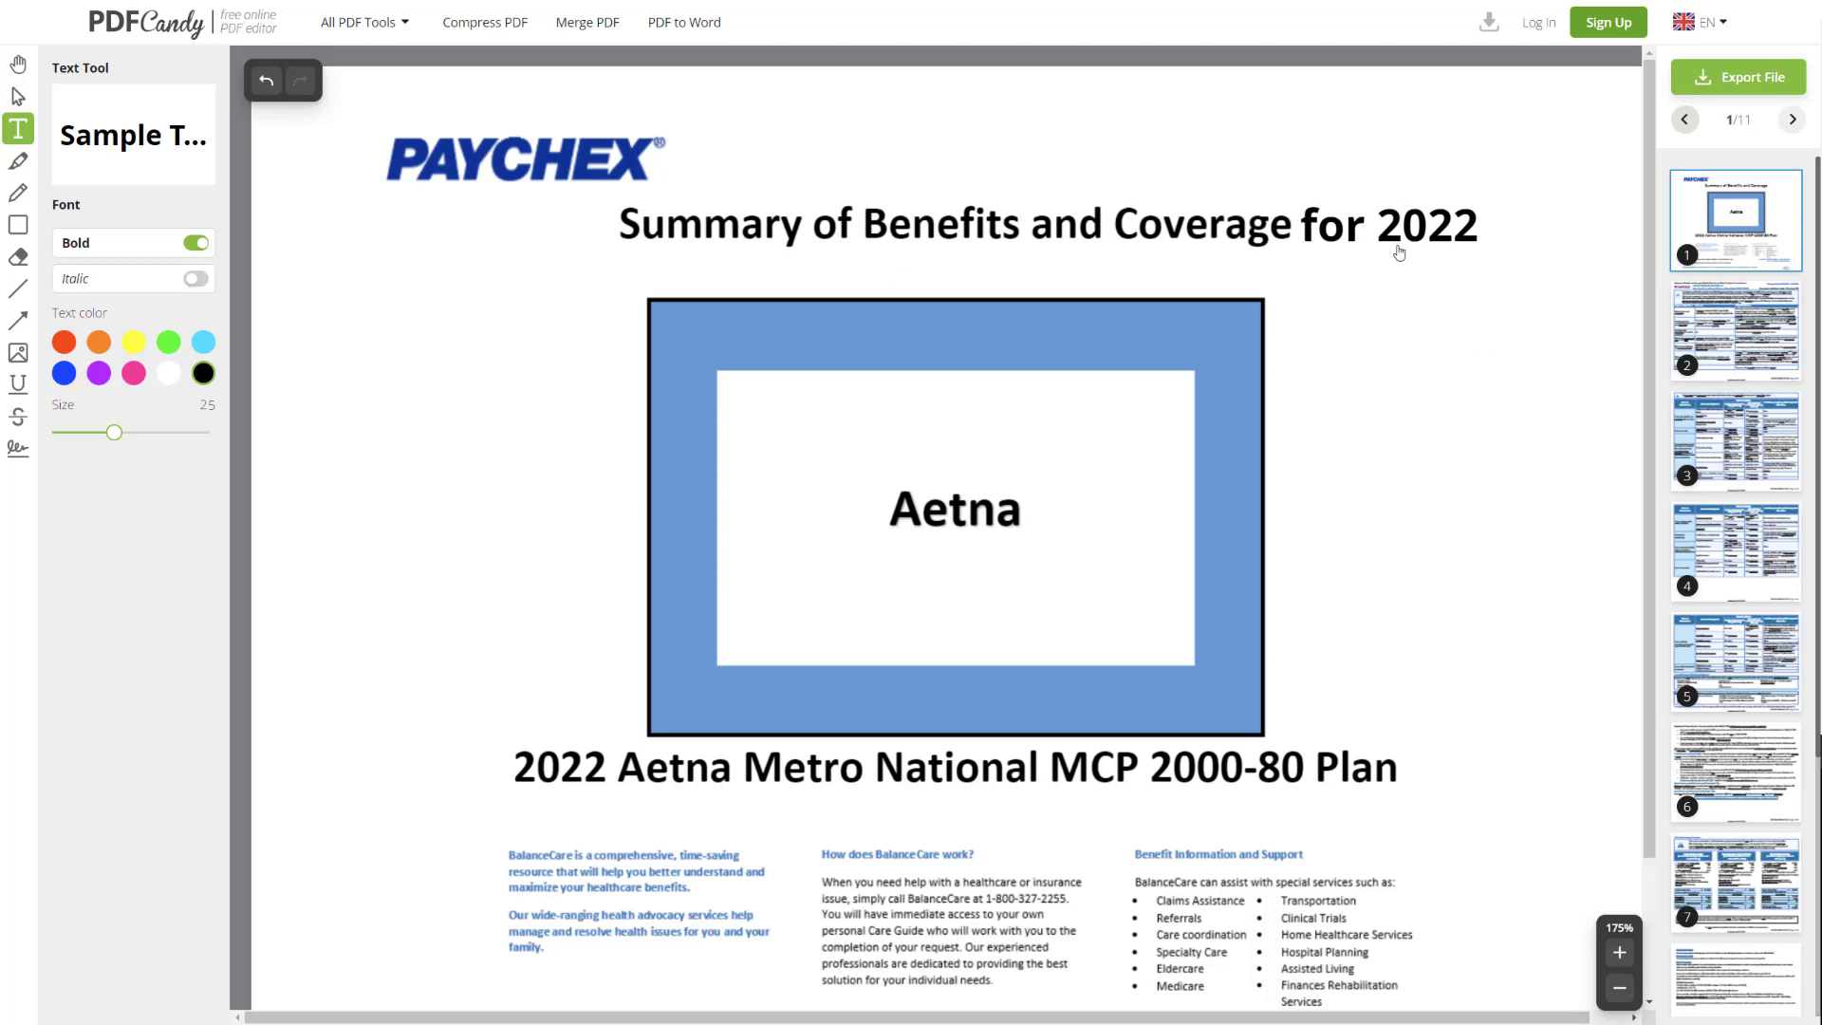
{"action": "scroll", "coordinate": [898, 406], "scroll_direction": "down", "scroll_amount": 2}
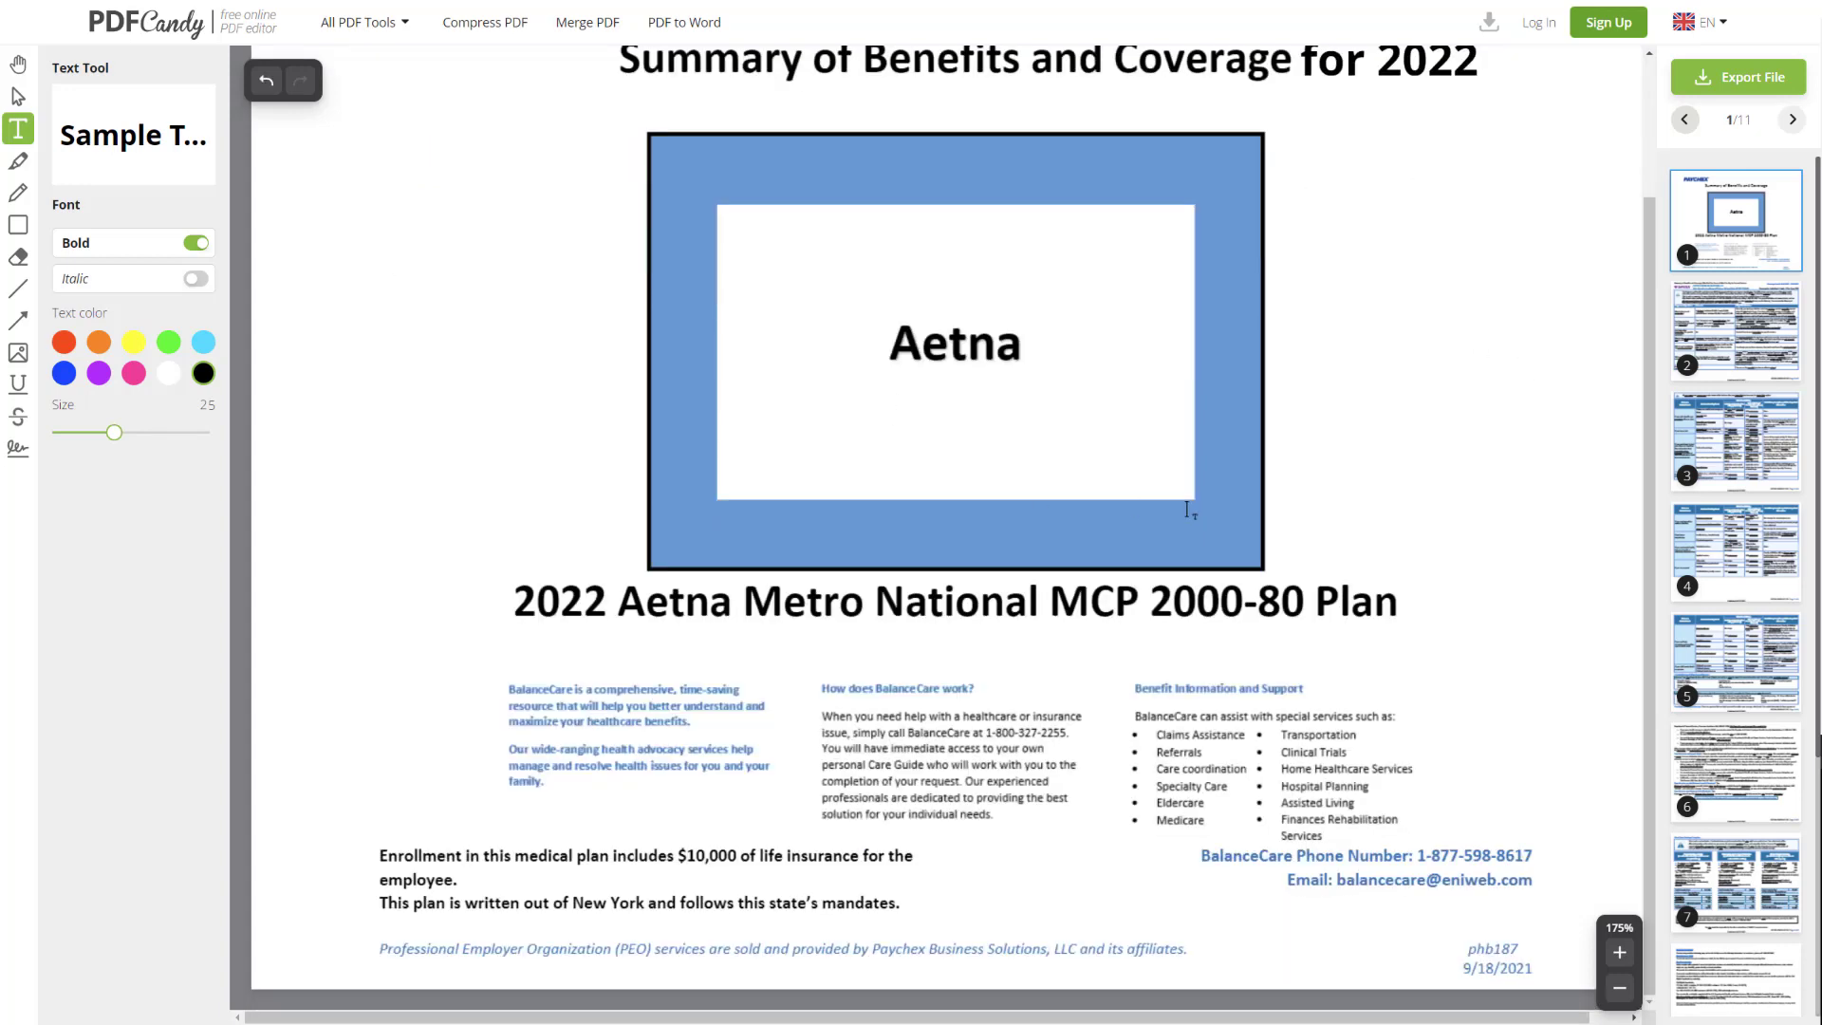
{"action": "scroll", "coordinate": [1188, 511], "scroll_direction": "up", "scroll_amount": 2}
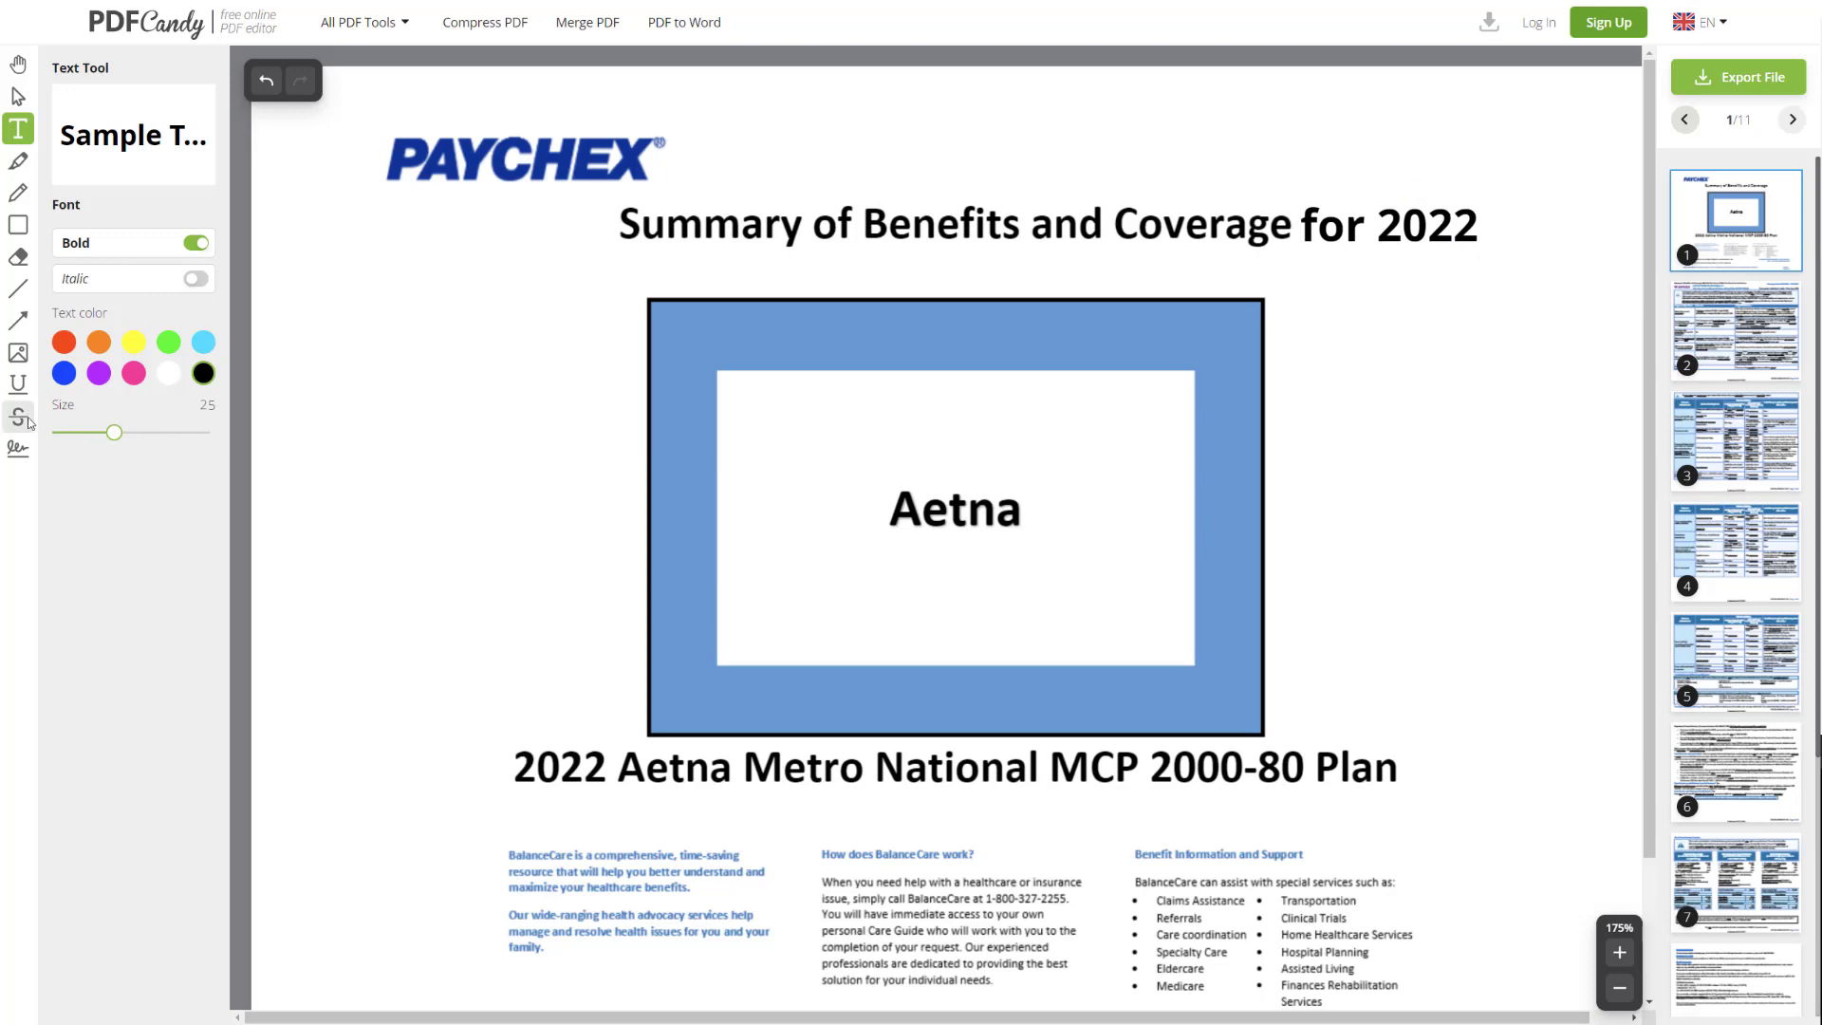
Draw and save a freehand signature, then place it over Aetna.
{"action": "left_click", "coordinate": [19, 448]}
{"action": "left_click", "coordinate": [163, 106]}
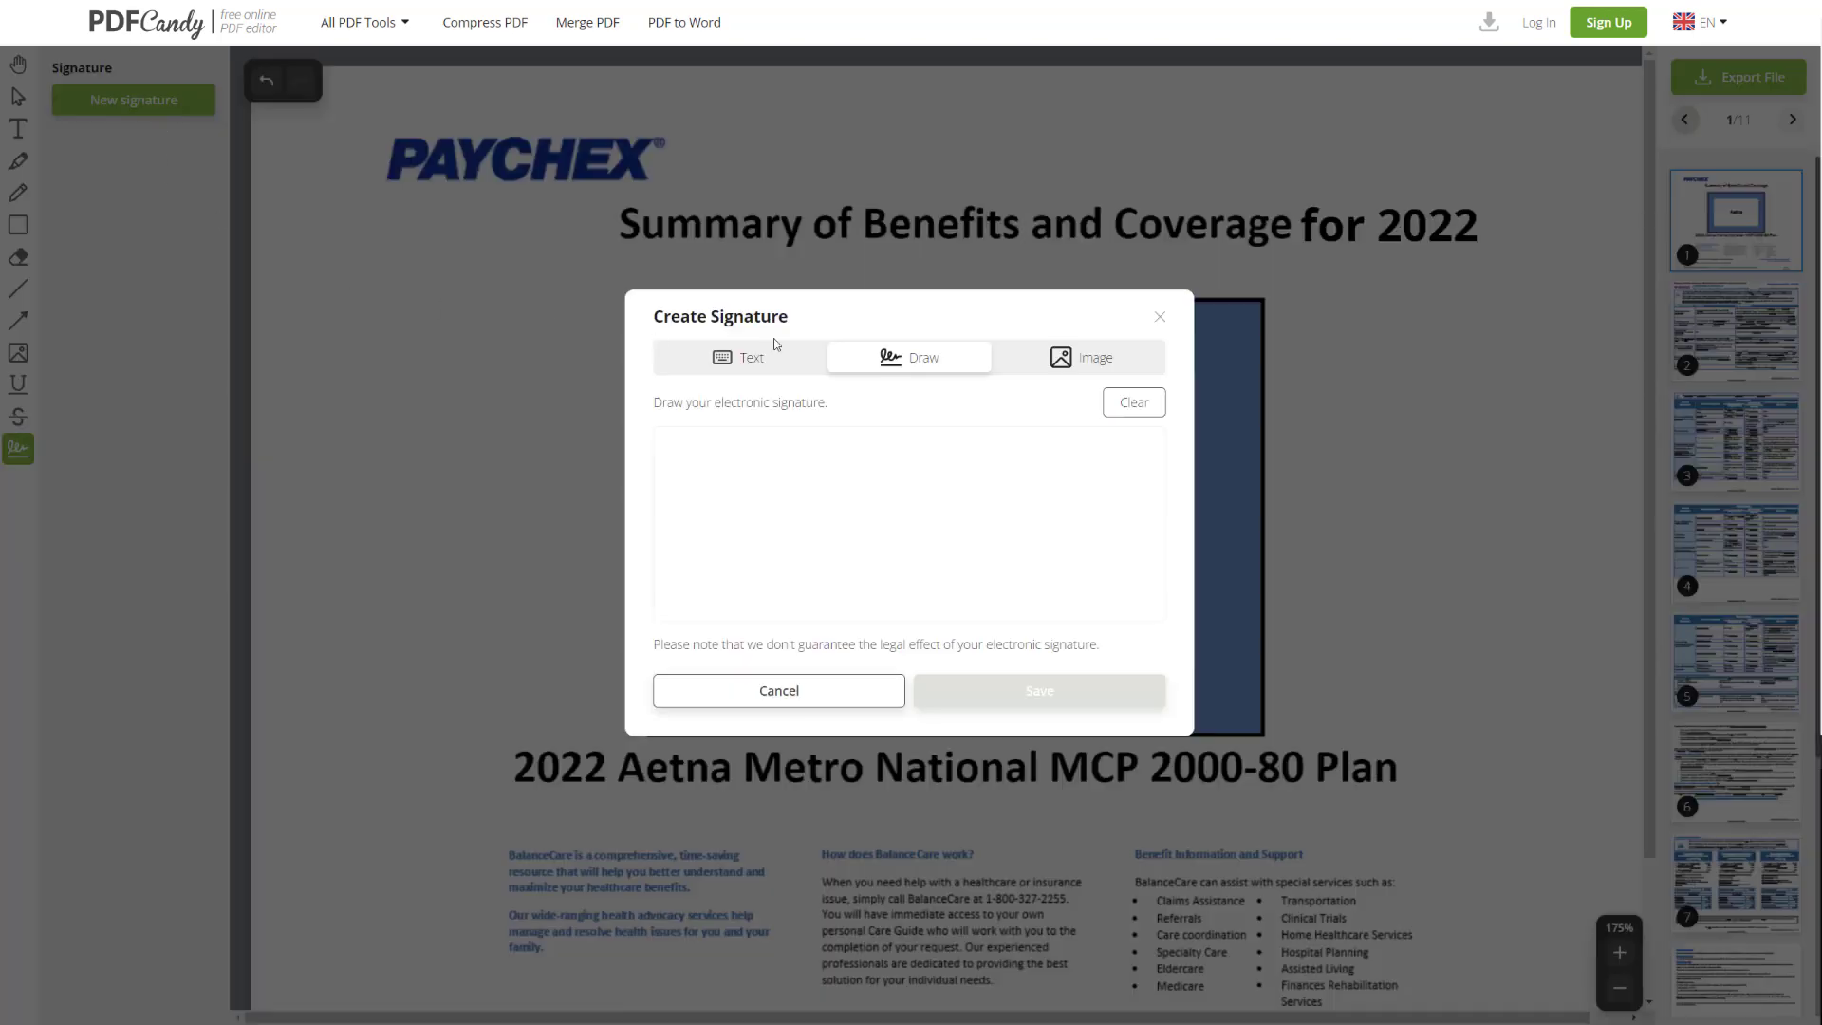
{"action": "left_click", "coordinate": [726, 507]}
{"action": "mouse_move", "coordinate": [726, 508]}
{"action": "left_mouse_down"}
{"action": "mouse_move", "coordinate": [806, 545]}
{"action": "mouse_move", "coordinate": [953, 544]}
{"action": "left_mouse_up"}
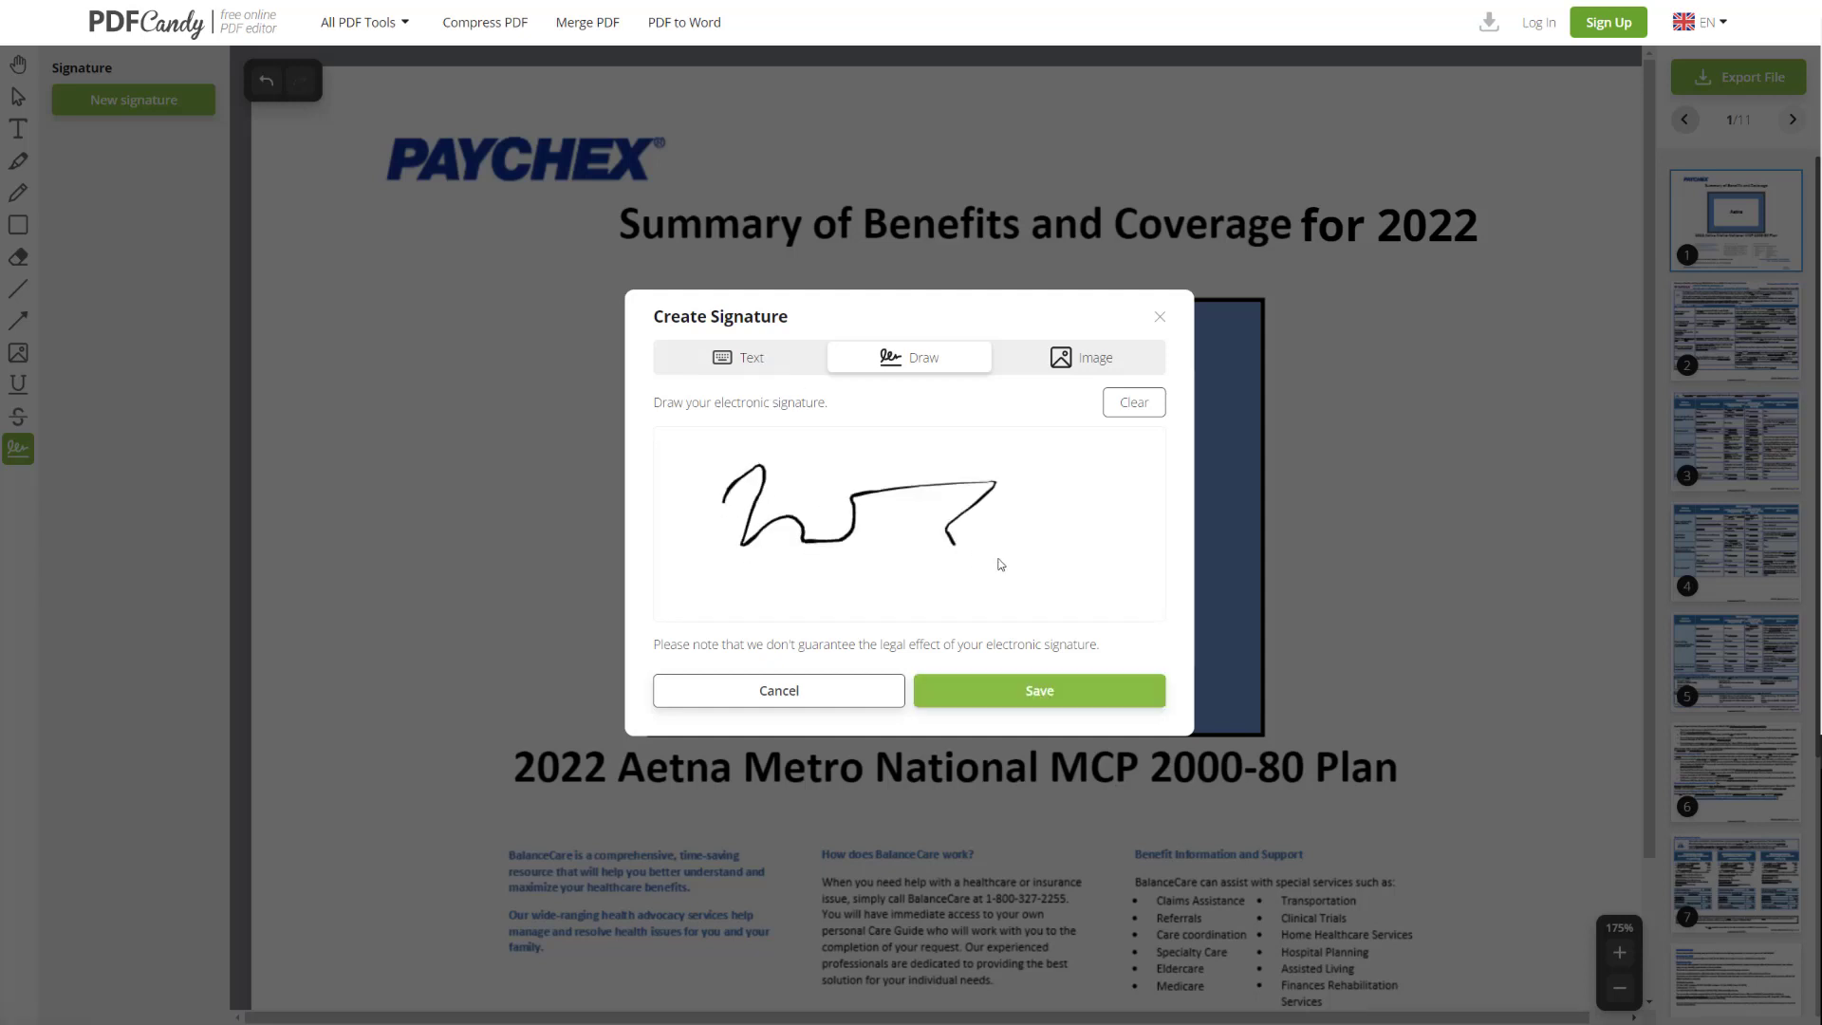
{"action": "left_click", "coordinate": [1044, 688]}
{"action": "left_click", "coordinate": [141, 173]}
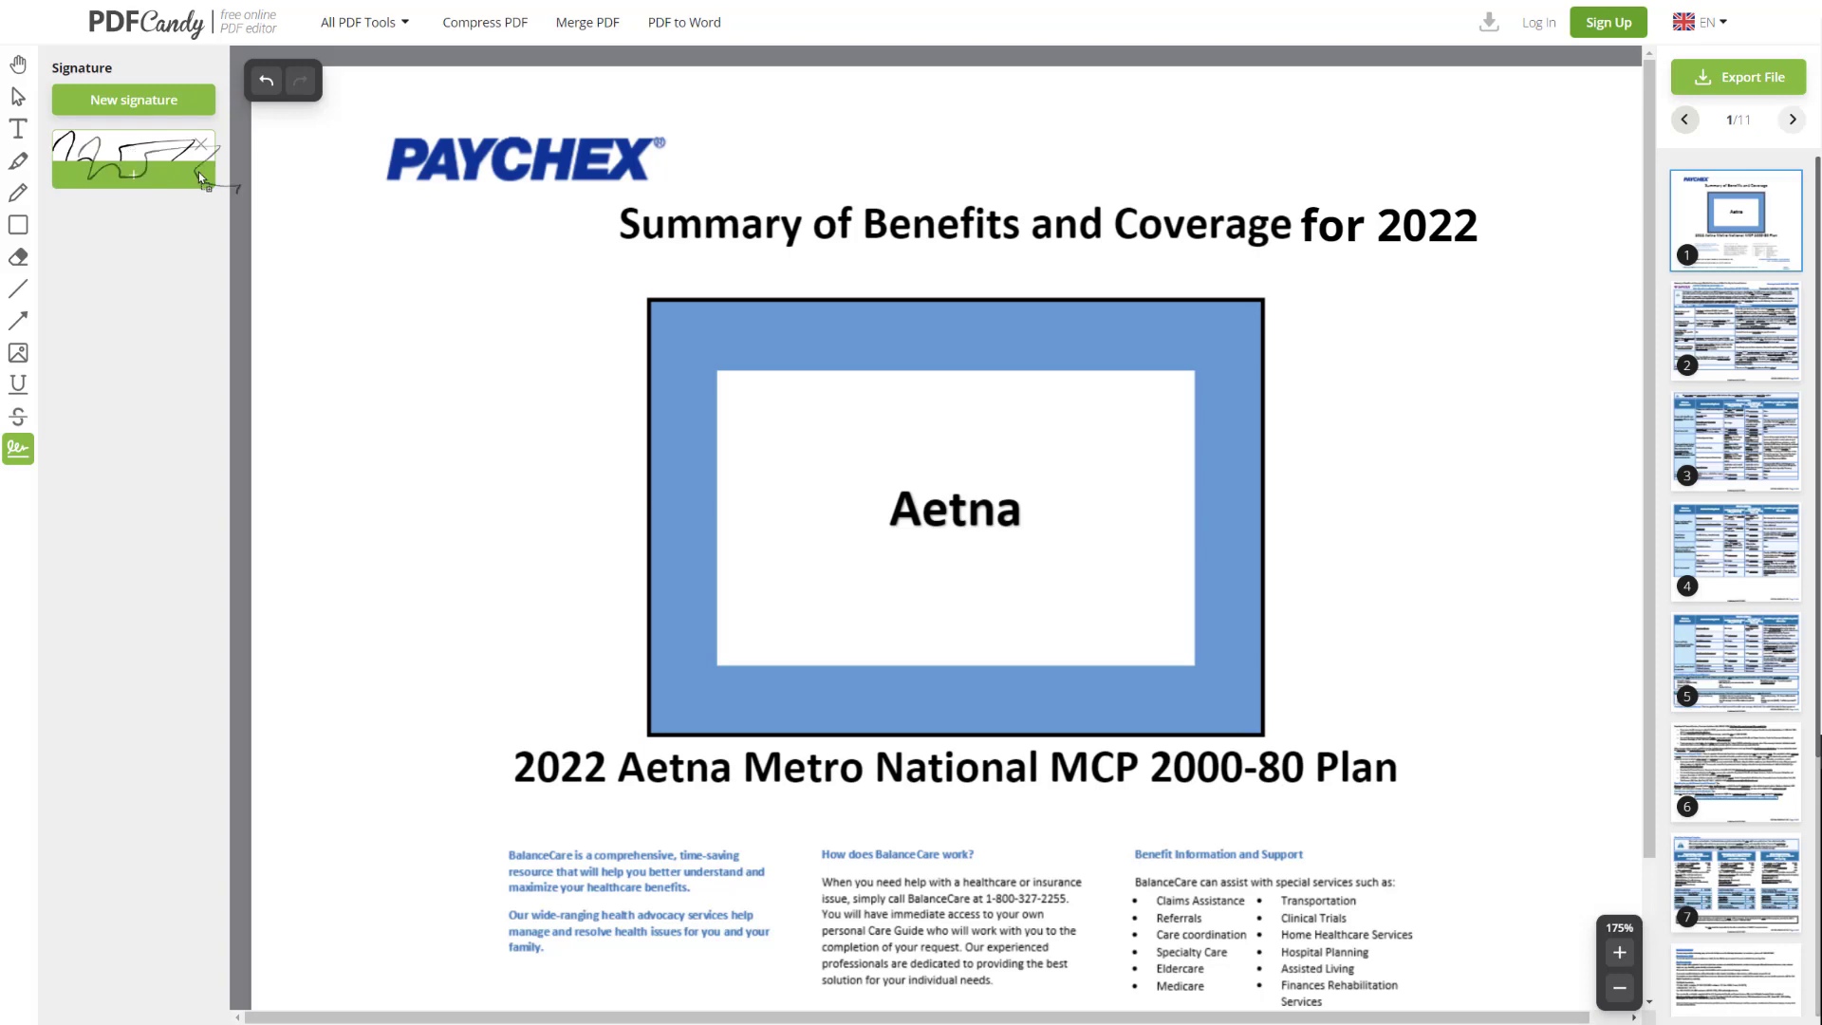
{"action": "left_click", "coordinate": [970, 563]}
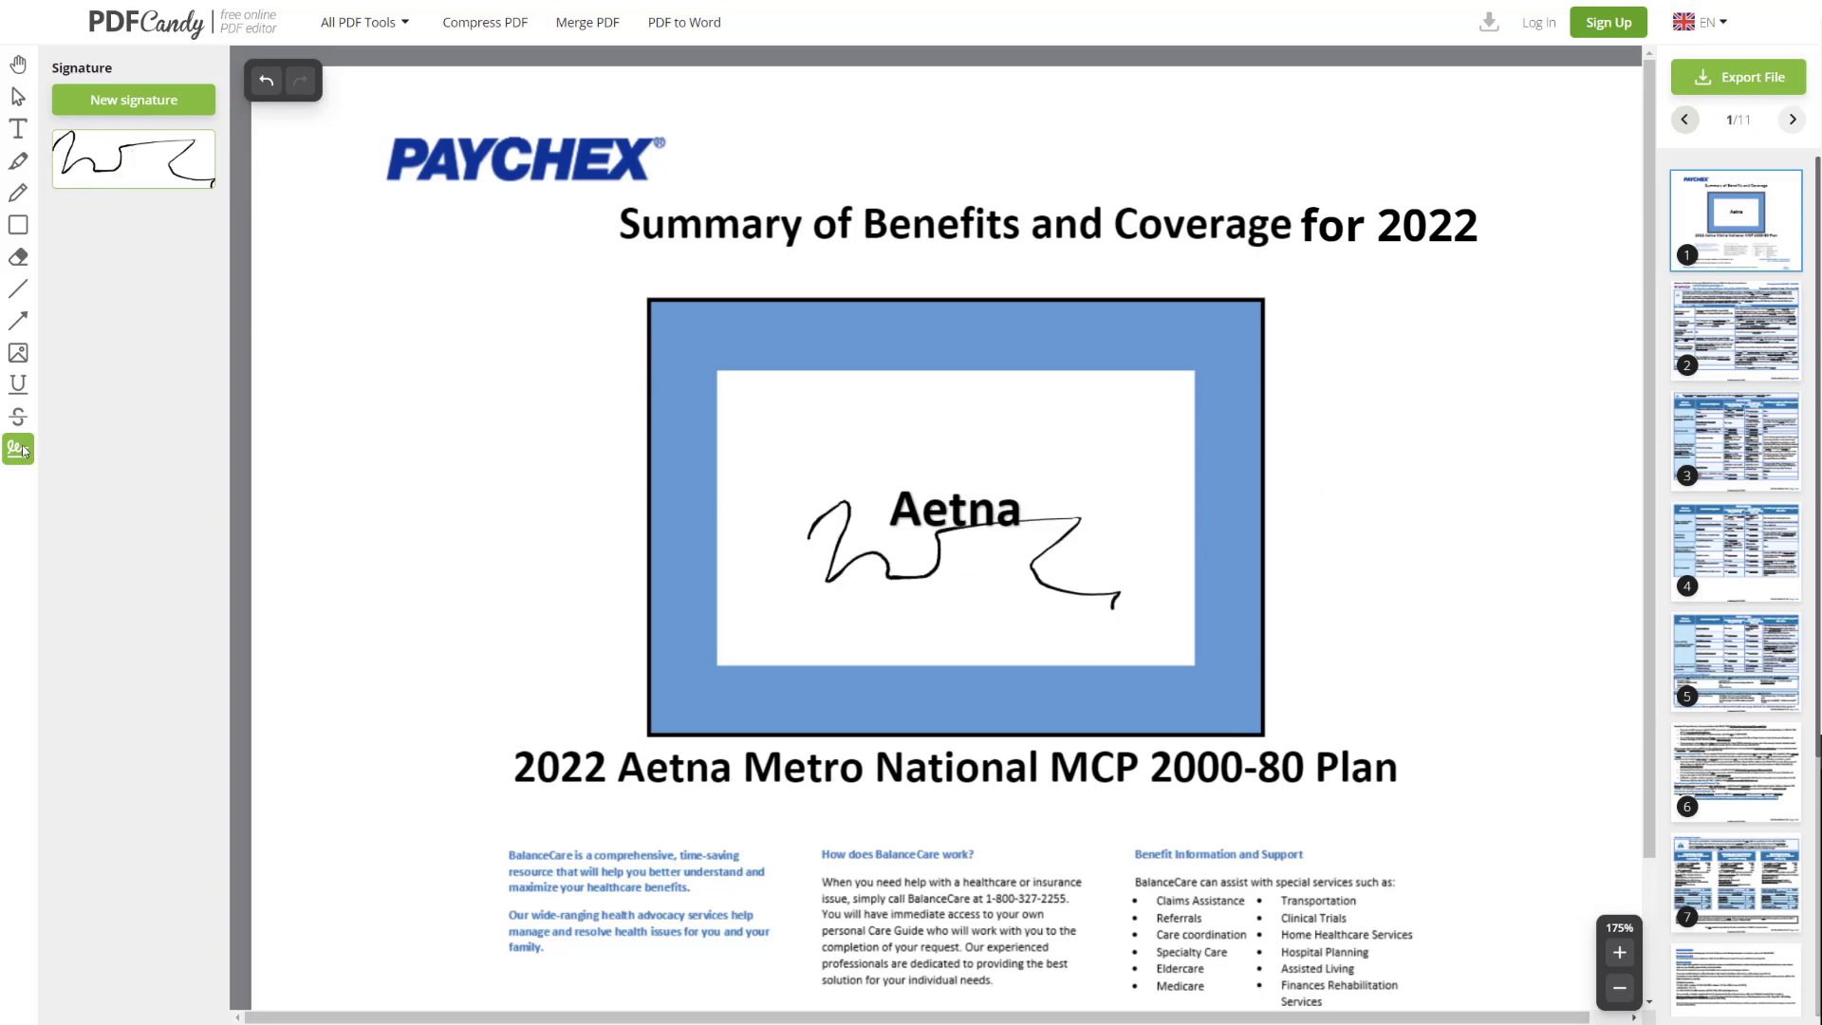
Create and save a typed-name signature and place it right of the blue box.
{"action": "left_click", "coordinate": [129, 106]}
{"action": "left_click", "coordinate": [727, 359]}
{"action": "double_click", "coordinate": [819, 444]}
{"action": "left_click", "coordinate": [978, 561]}
{"action": "left_click", "coordinate": [1027, 702]}
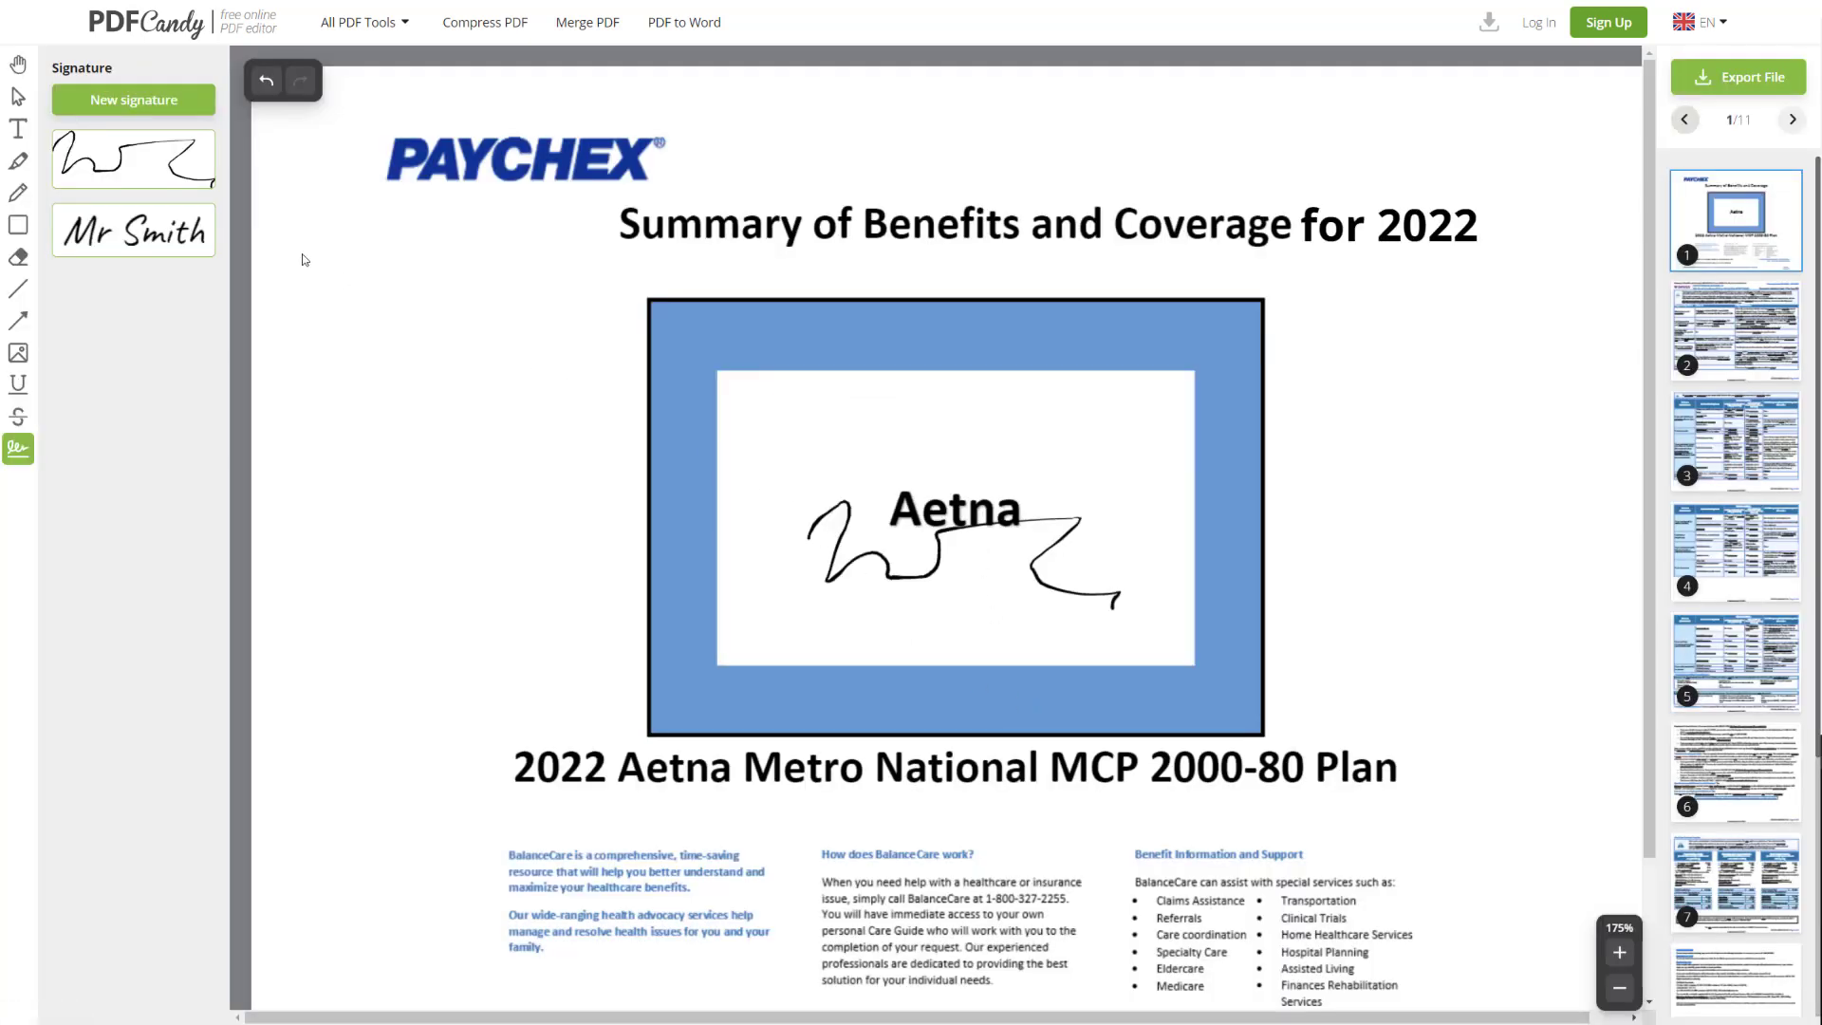
{"action": "left_click", "coordinate": [138, 227]}
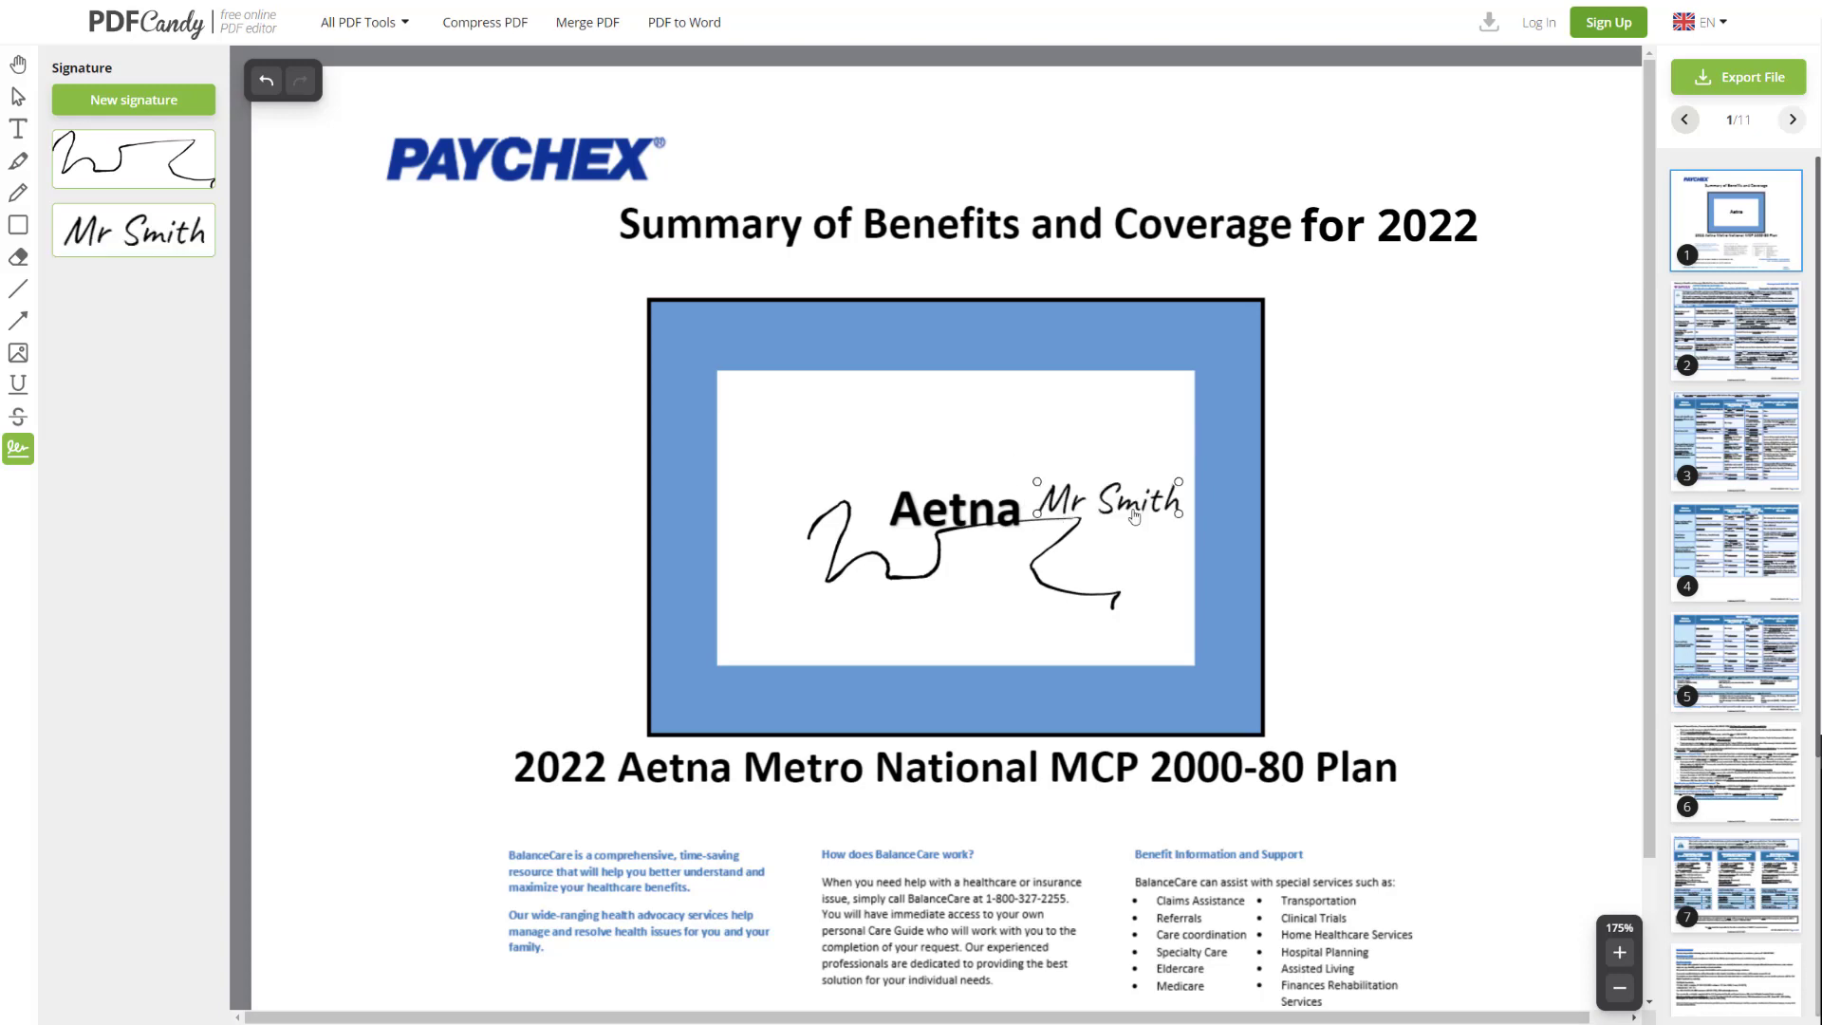
{"action": "left_click", "coordinate": [988, 466]}
{"action": "mouse_move", "coordinate": [987, 465]}
{"action": "left_mouse_down"}
{"action": "mouse_move", "coordinate": [1481, 318]}
{"action": "mouse_move", "coordinate": [1485, 361]}
{"action": "left_mouse_up"}
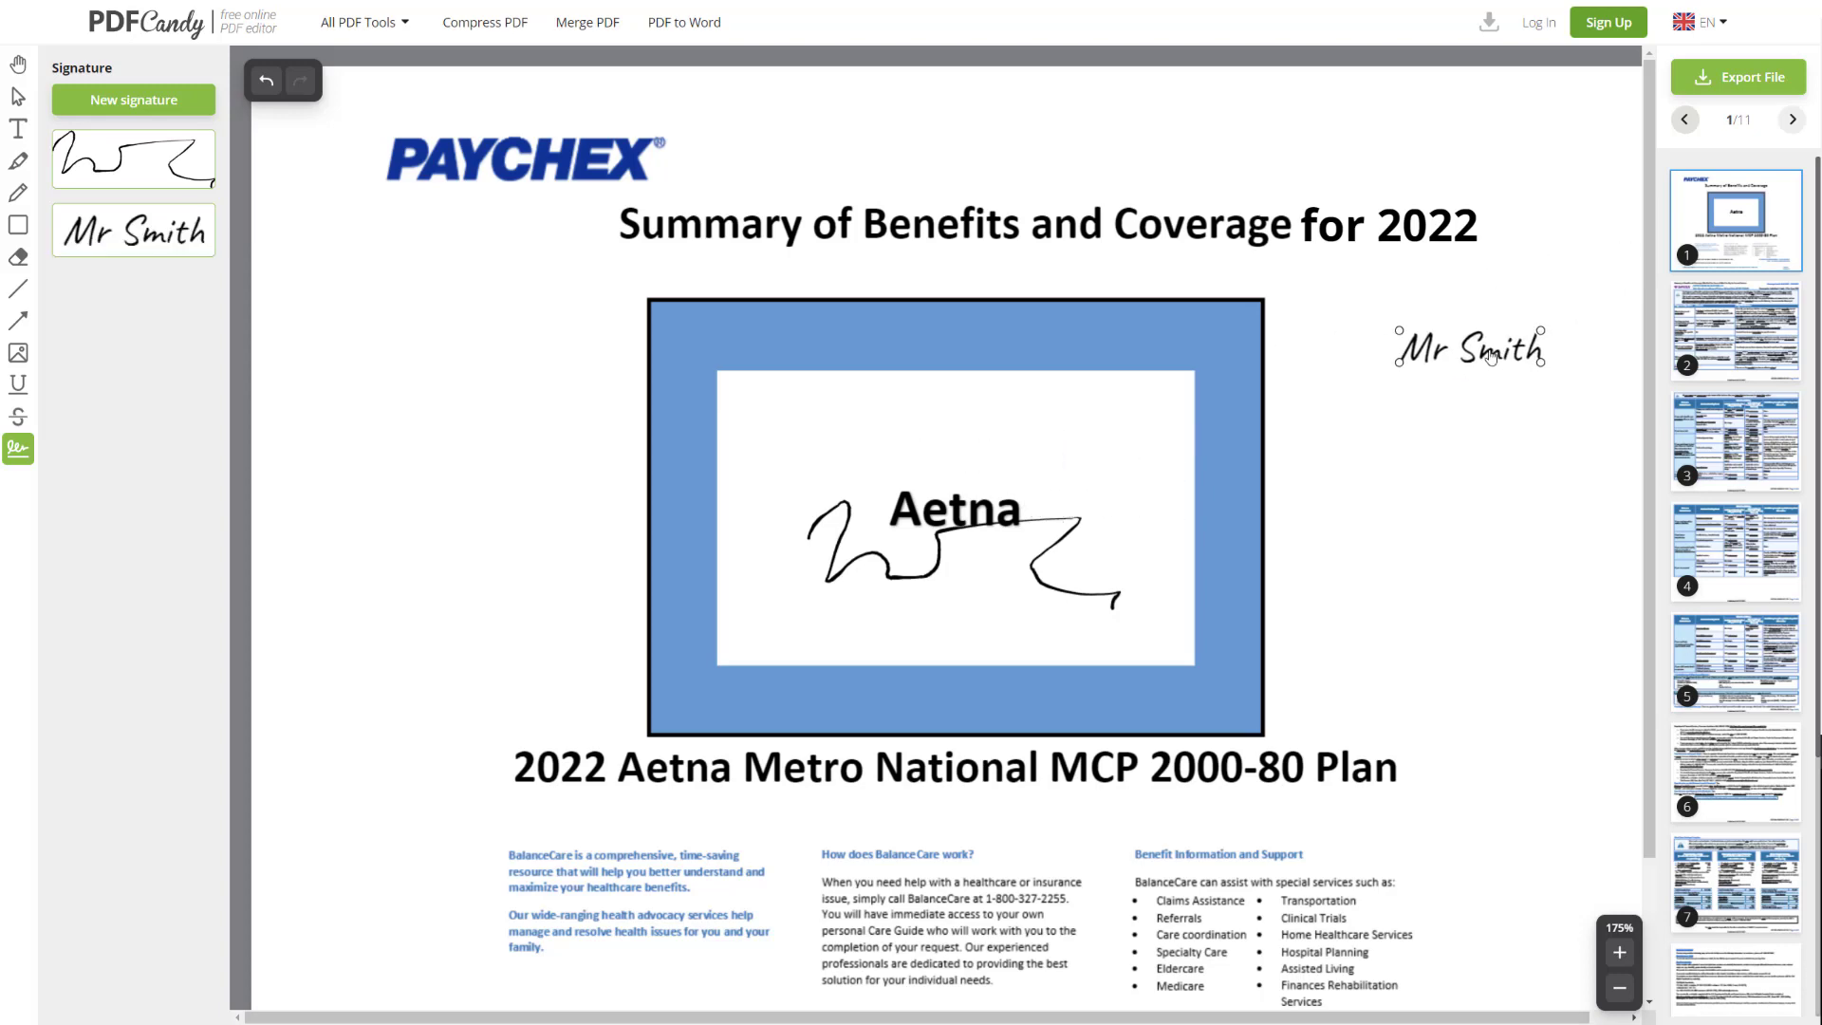
{"action": "left_click", "coordinate": [1476, 438]}
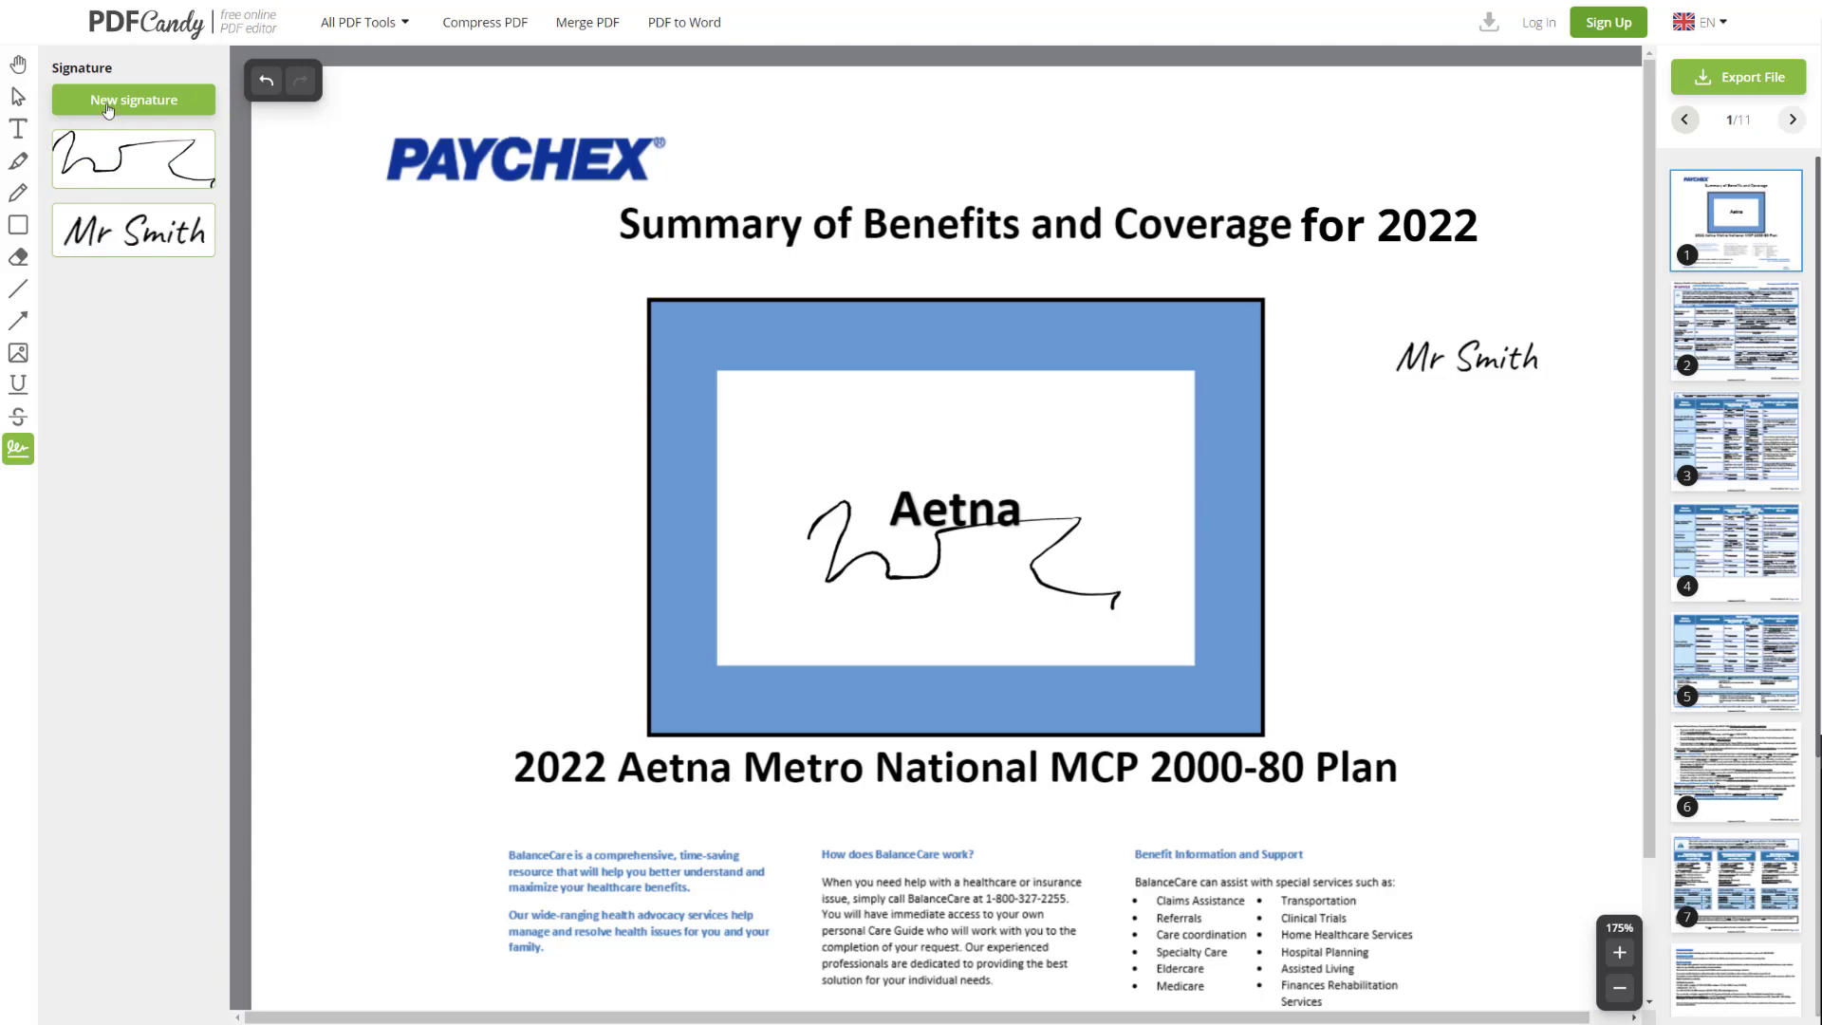
Check the image signature option, then close the signature dialog without saving.
{"action": "left_click", "coordinate": [109, 102]}
{"action": "left_click", "coordinate": [1103, 359]}
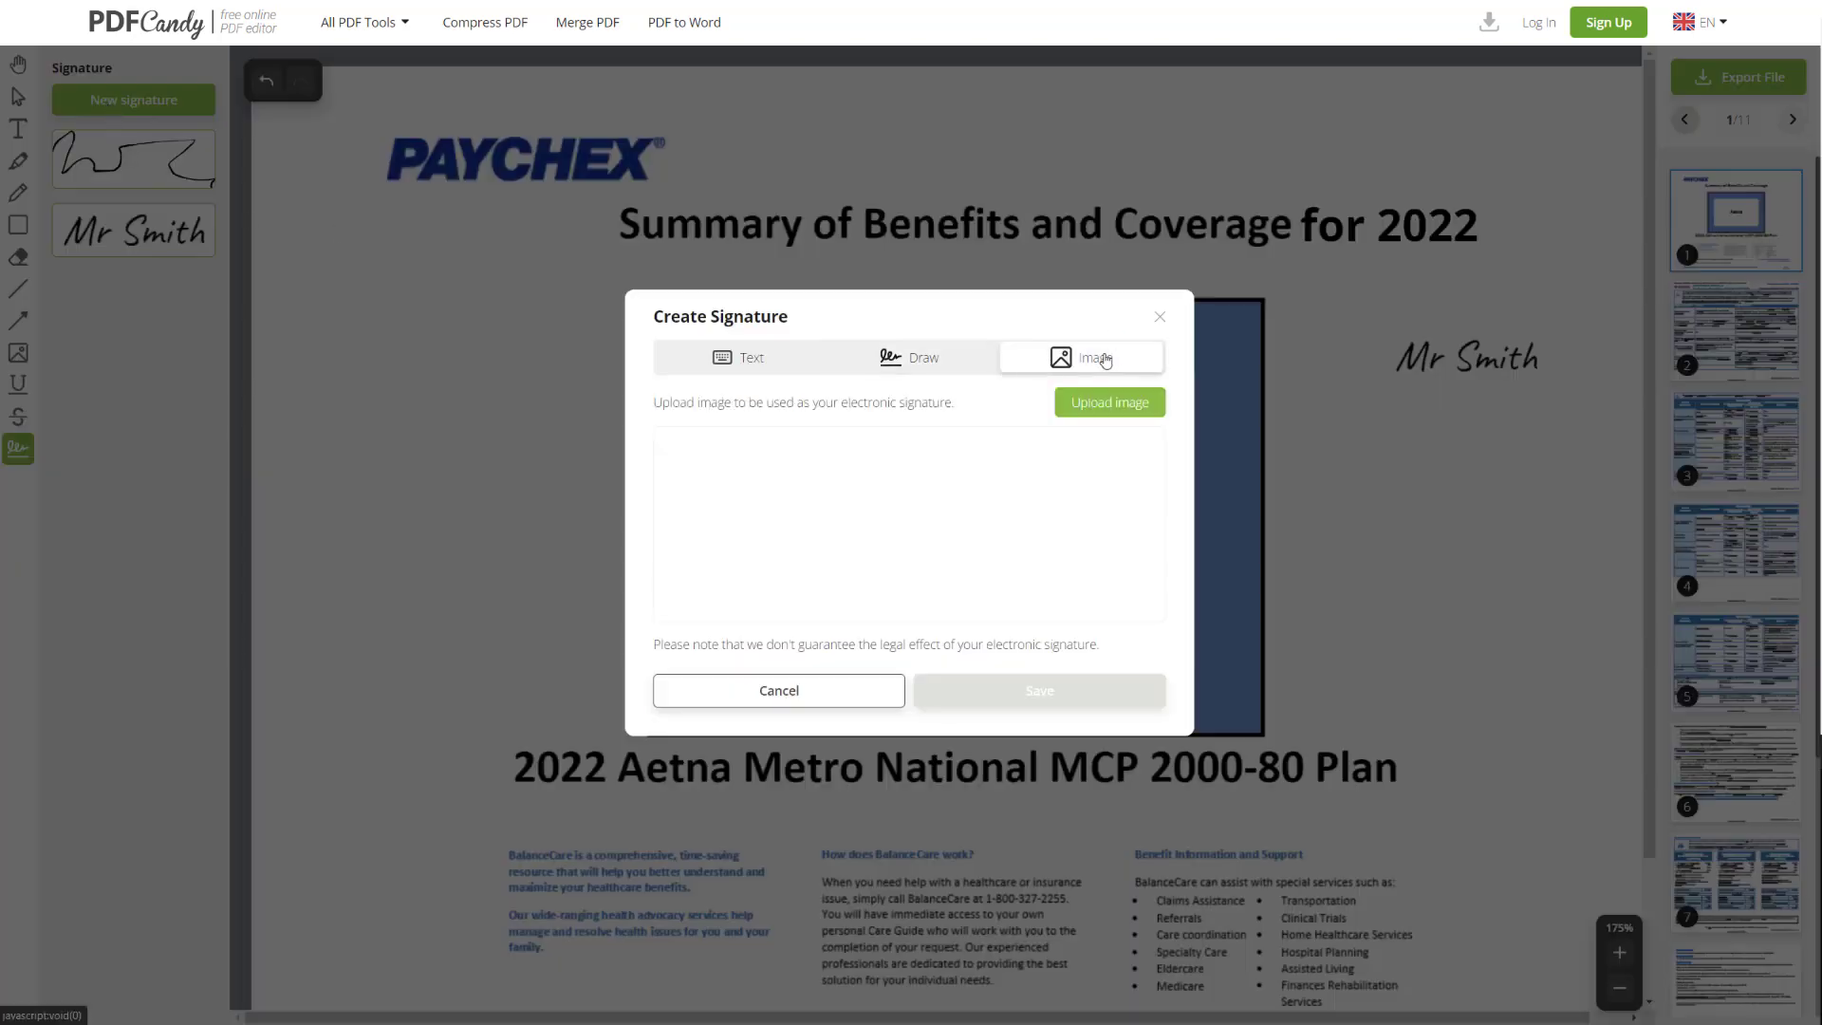
{"action": "left_click", "coordinate": [1161, 318]}
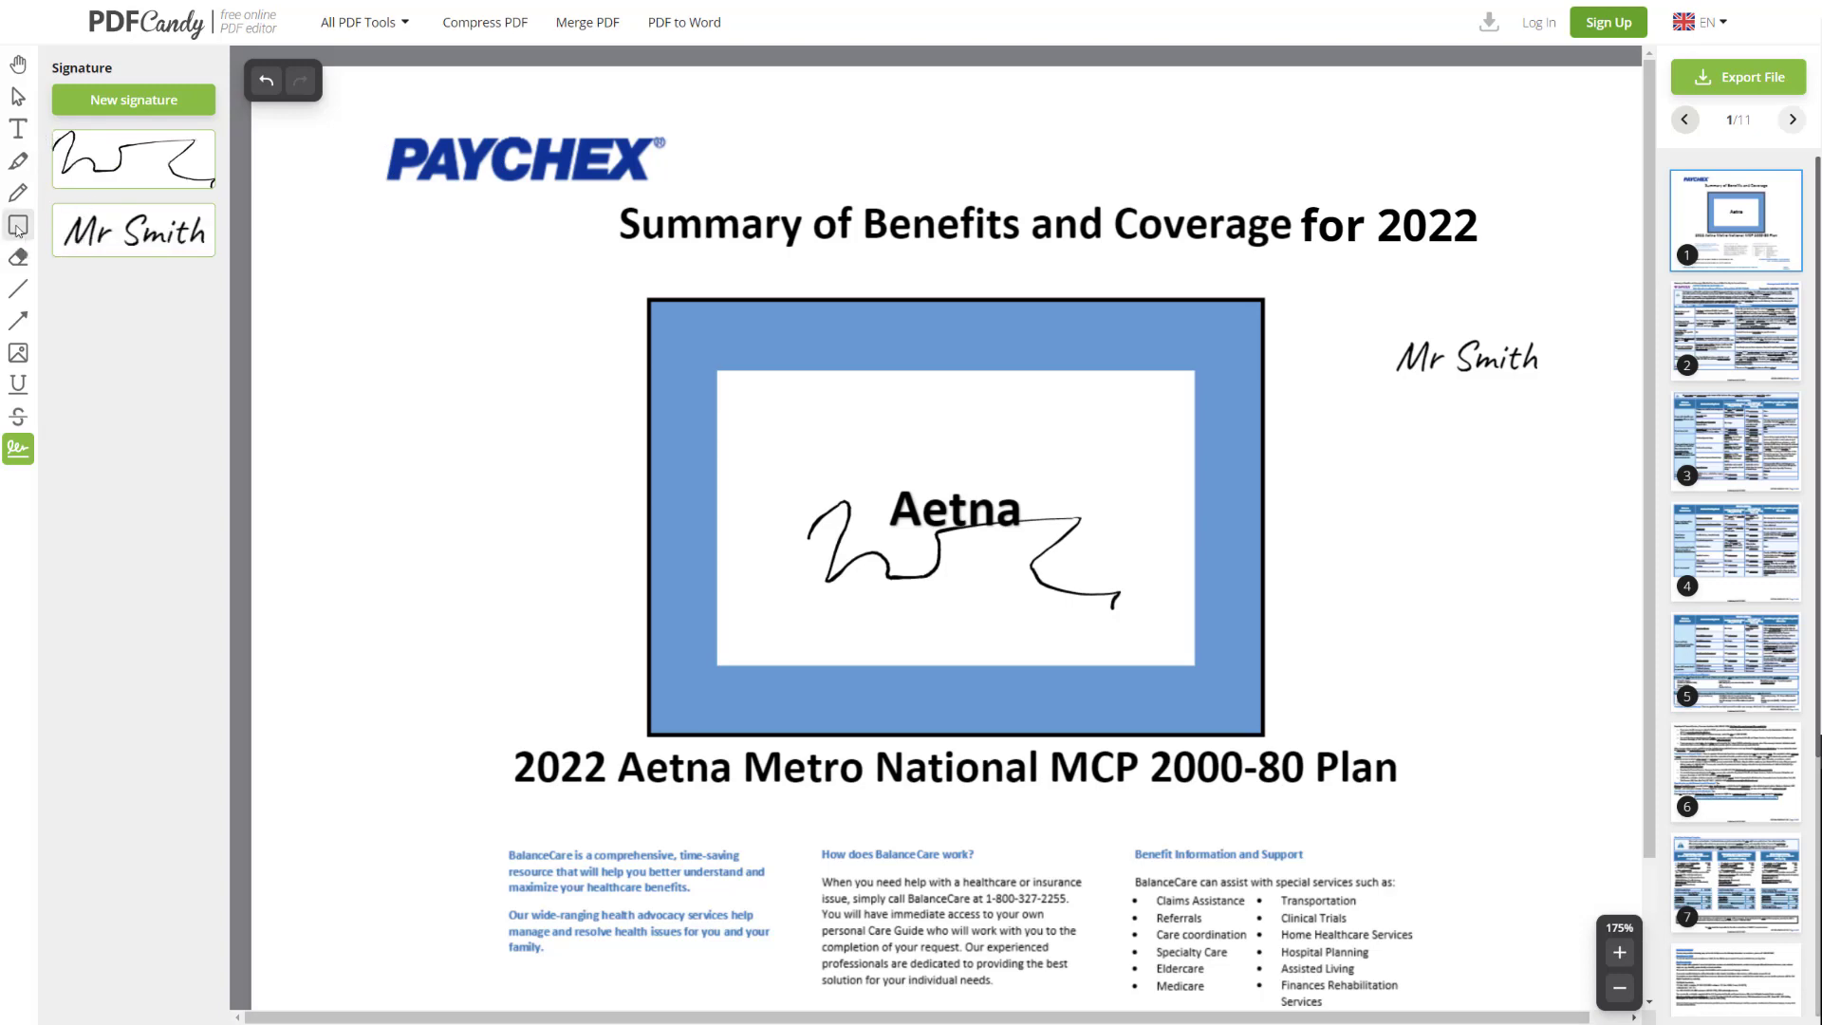
{"action": "left_click", "coordinate": [17, 226]}
Draw a yellow rectangle with an orange border left of the blue Aetna box.
{"action": "left_click_drag", "start_coordinate": [384, 310], "coordinate": [520, 438]}
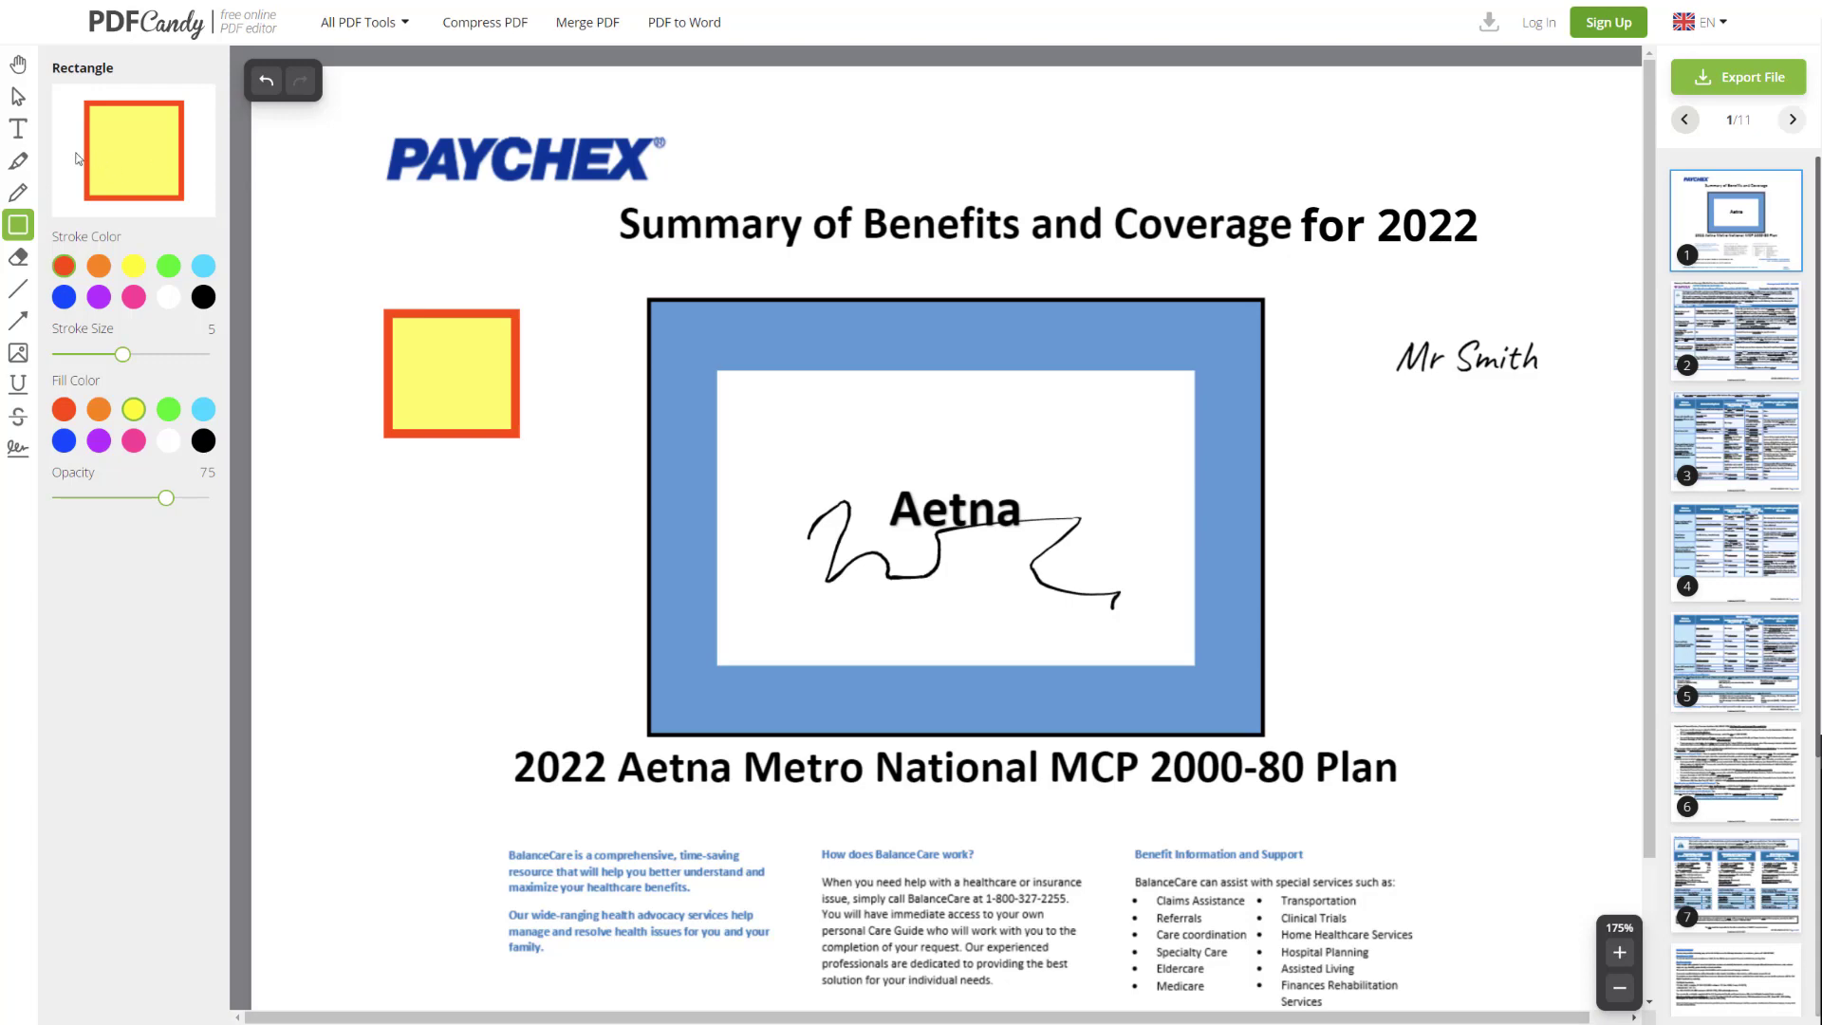
{"action": "left_click", "coordinate": [17, 128]}
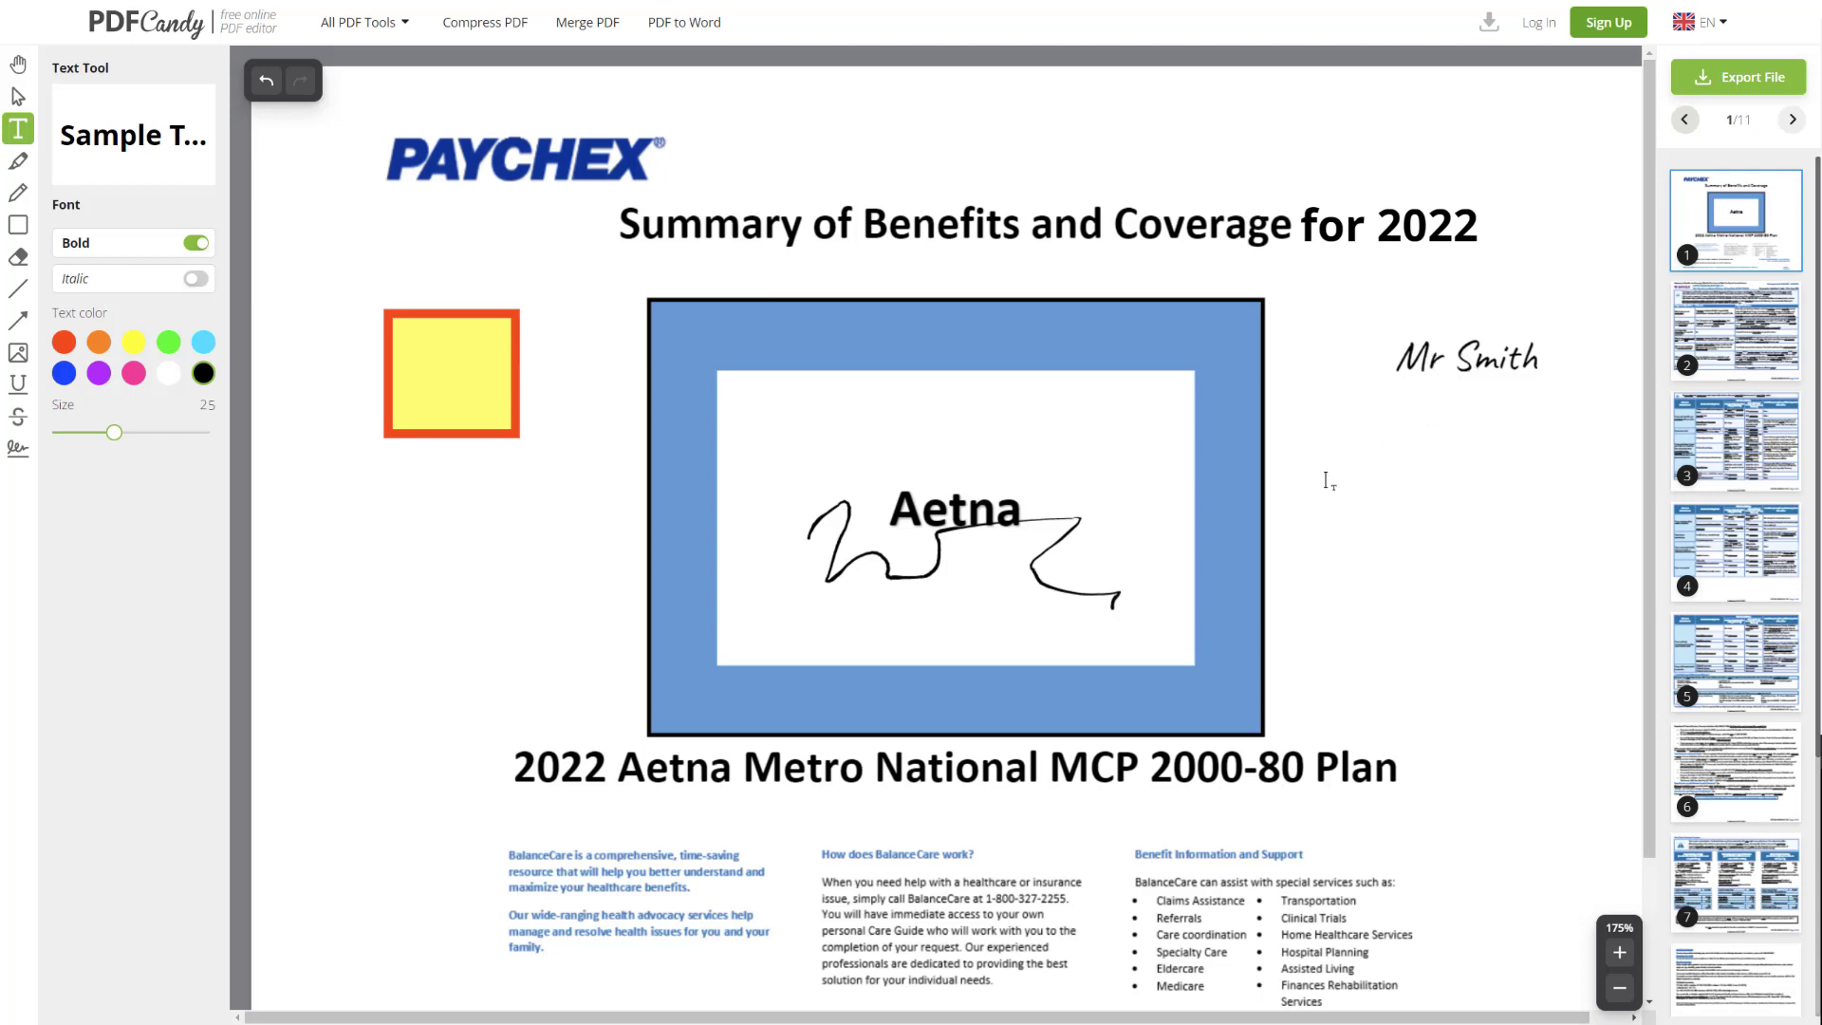
Add the date 1/1/2022 in a text box right of the blue box, fixing typos.
{"action": "left_click", "coordinate": [1474, 560]}
{"action": "type", "text": "3242"}
{"action": "key", "text": "BackSpace"}
{"action": "key", "text": "BackSpace"}
{"action": "key", "text": "BackSpace"}
{"action": "key", "text": "BackSpace"}
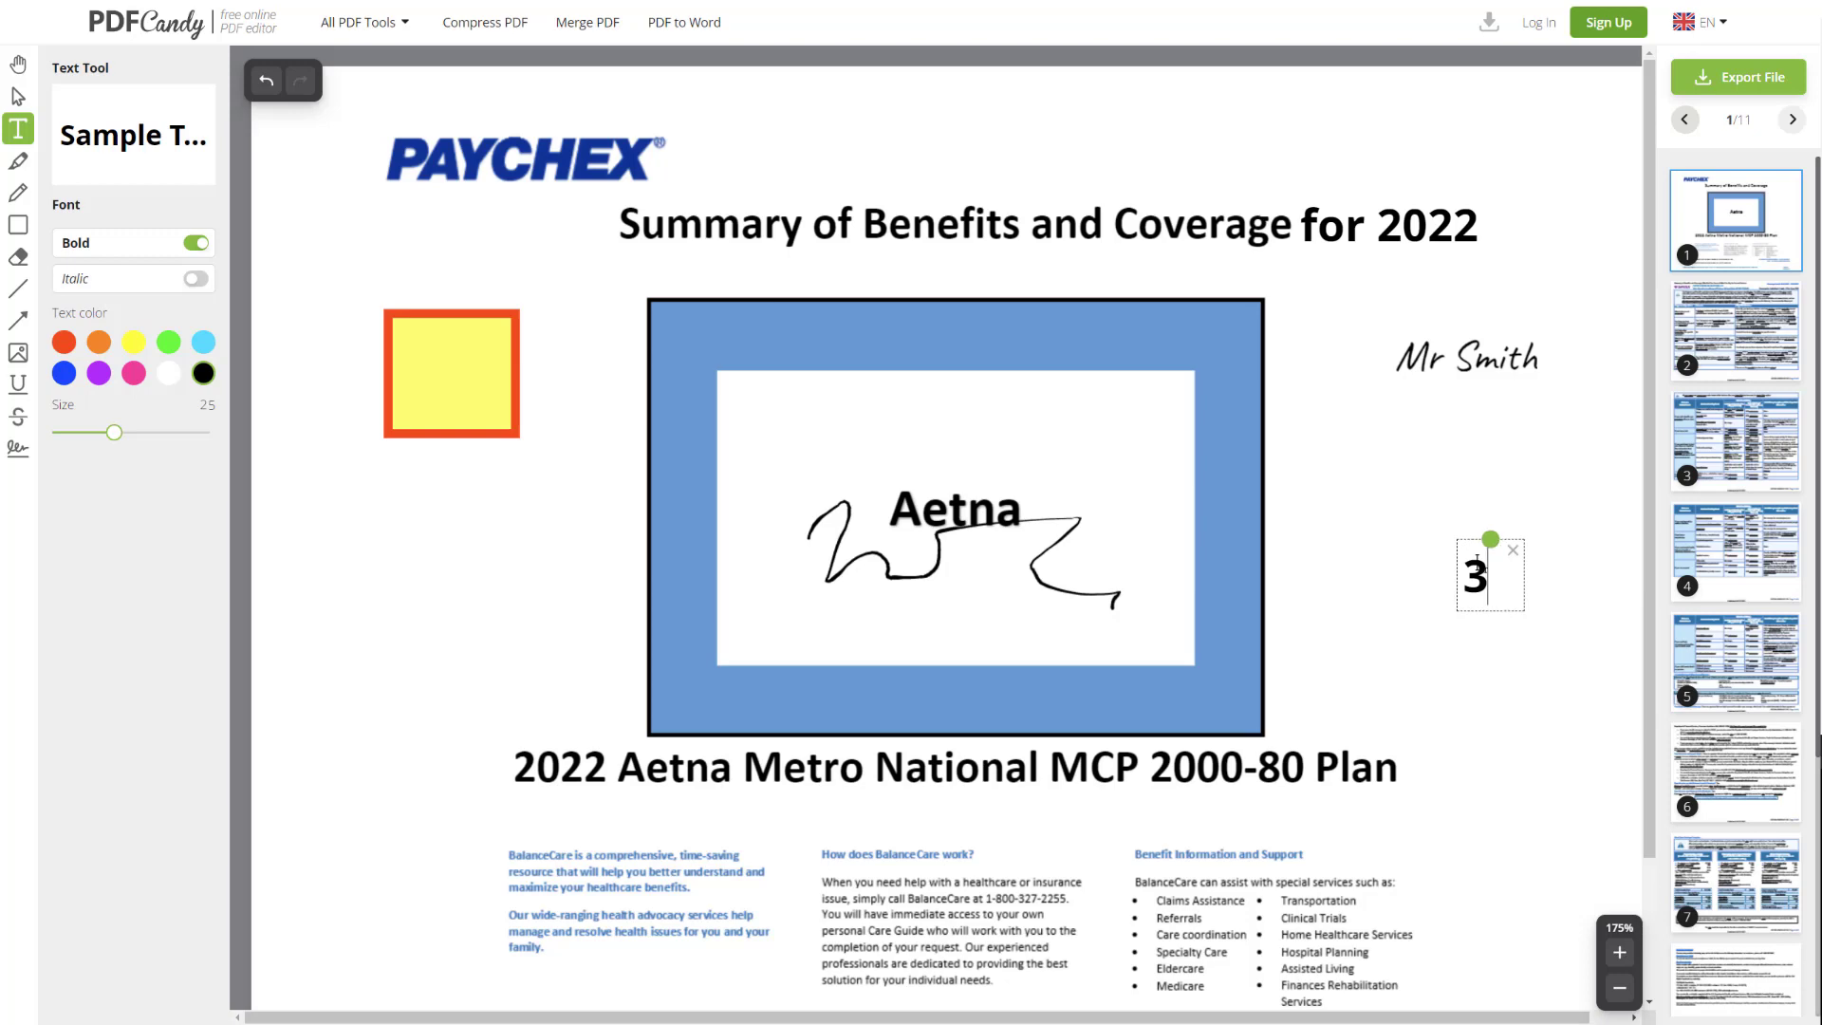
{"action": "type", "text": "1/1/"}
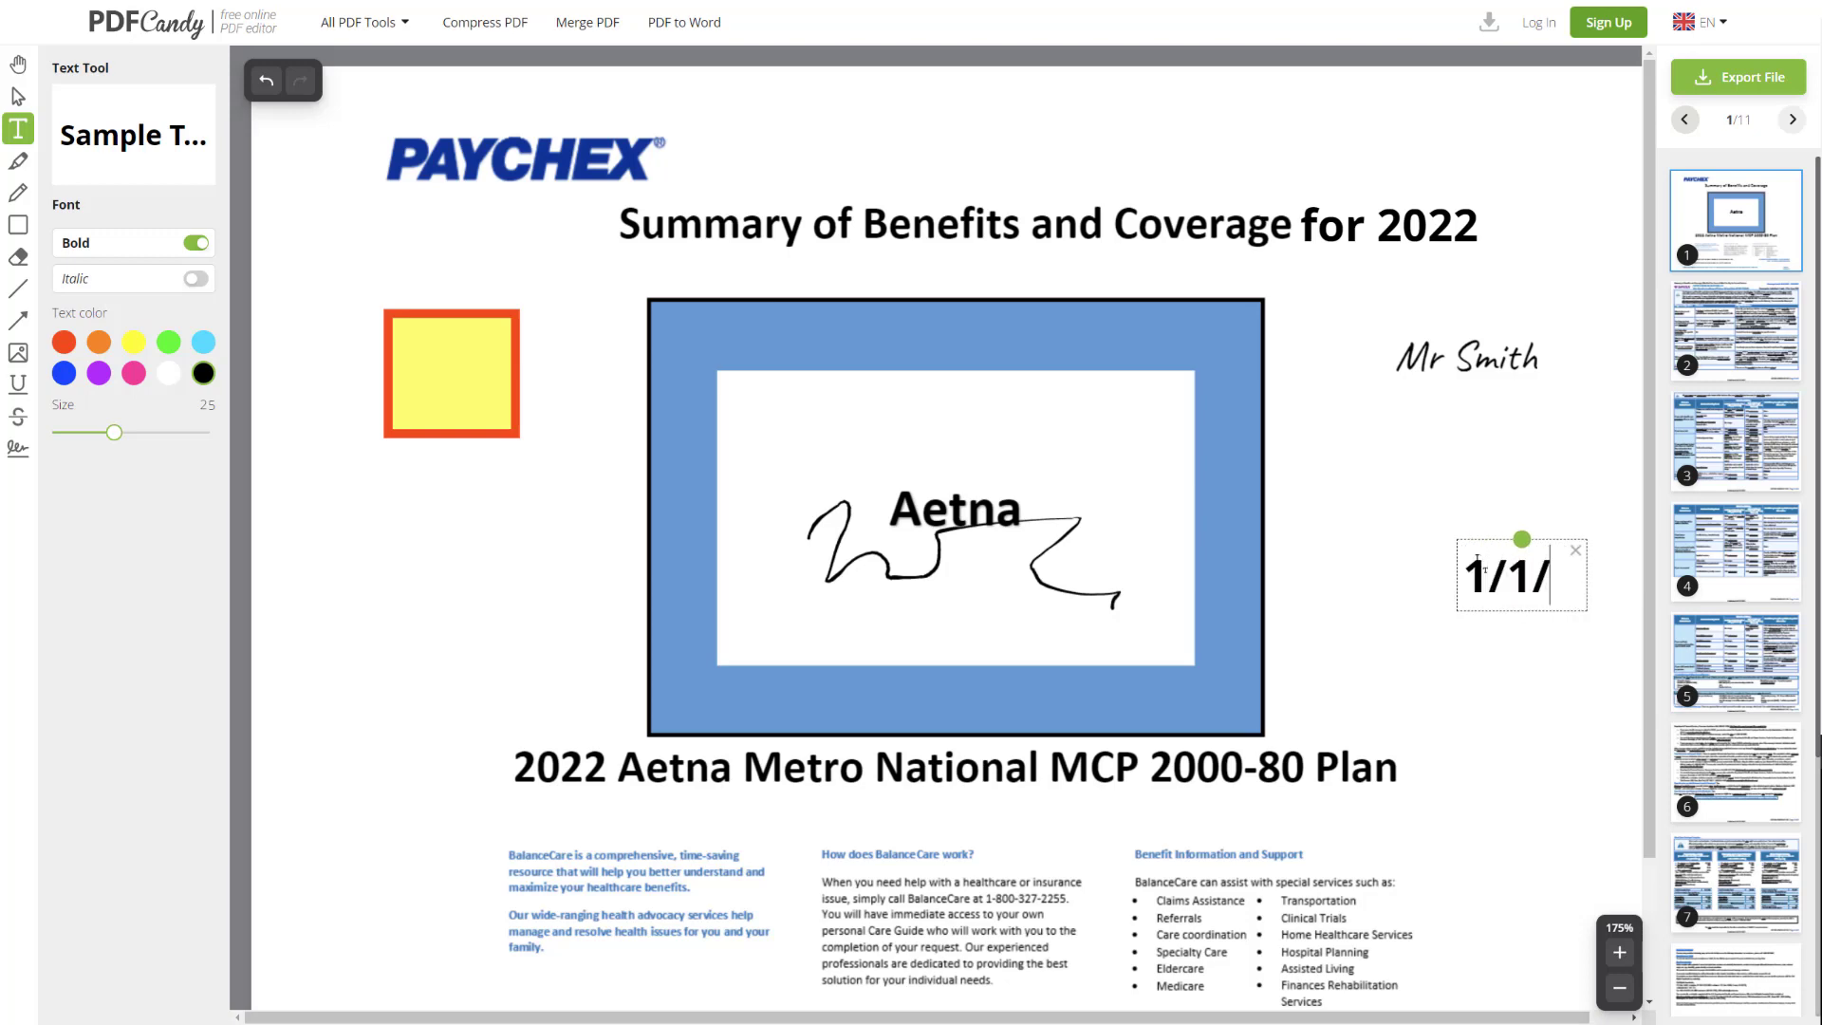
{"action": "type", "text": "20022"}
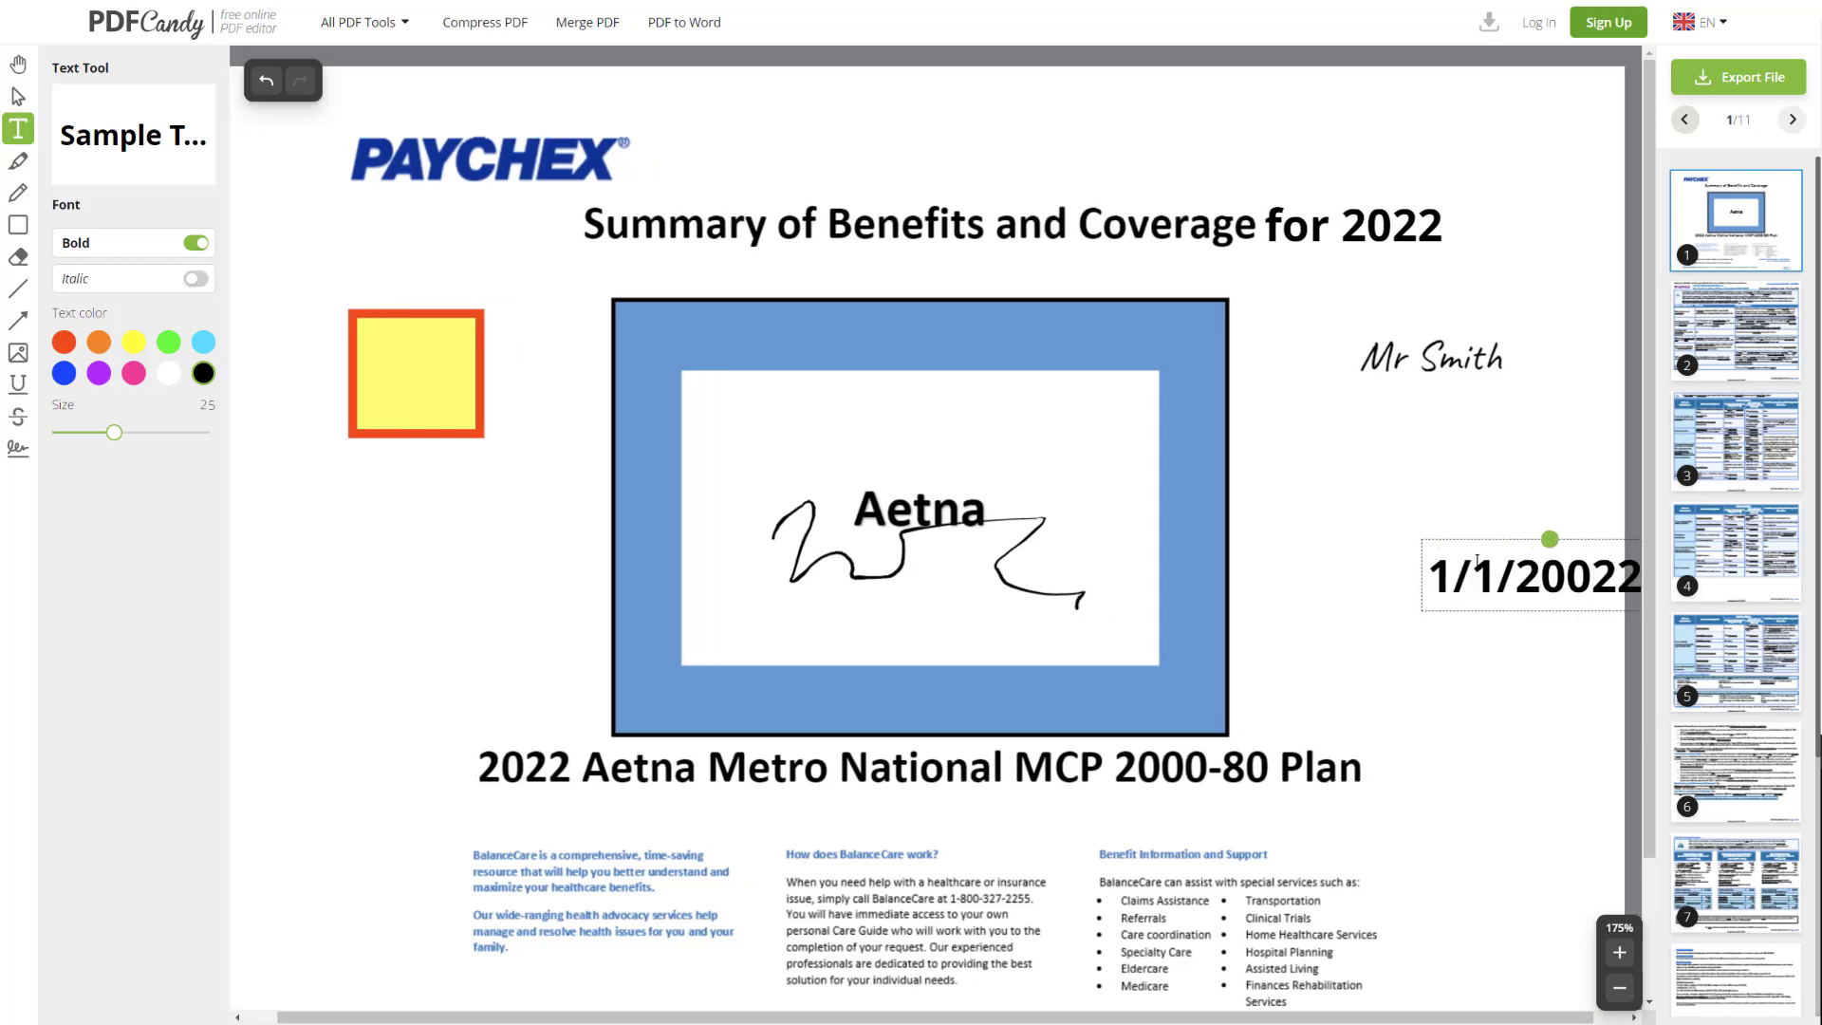
{"action": "key", "text": "Left"}
{"action": "key", "text": "Left"}
{"action": "key", "text": "BackSpace"}
{"action": "left_click", "coordinate": [1486, 471]}
Move the date just beneath the typed signature, then leave the editor page.
{"action": "left_click", "coordinate": [1537, 574]}
{"action": "left_click_drag", "start_coordinate": [1538, 574], "coordinate": [1427, 531]}
{"action": "left_click", "coordinate": [1249, 643]}
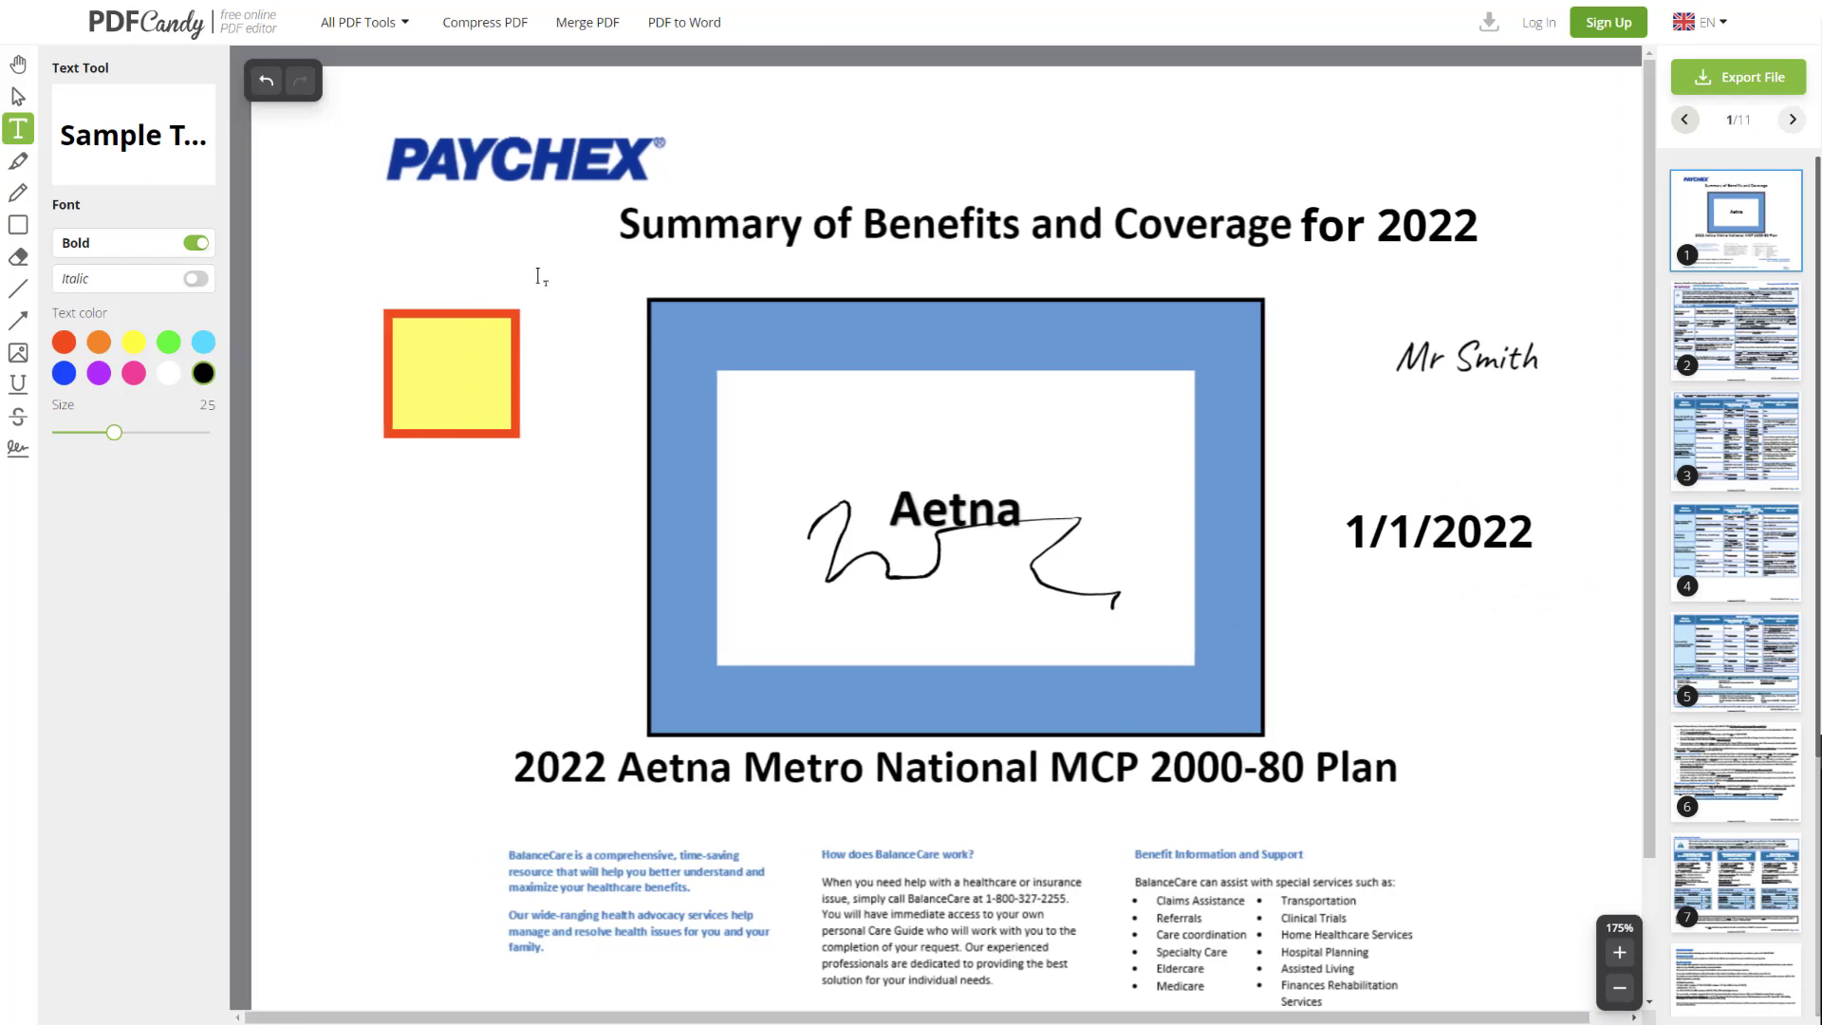
{"action": "left_click", "coordinate": [789, 159]}
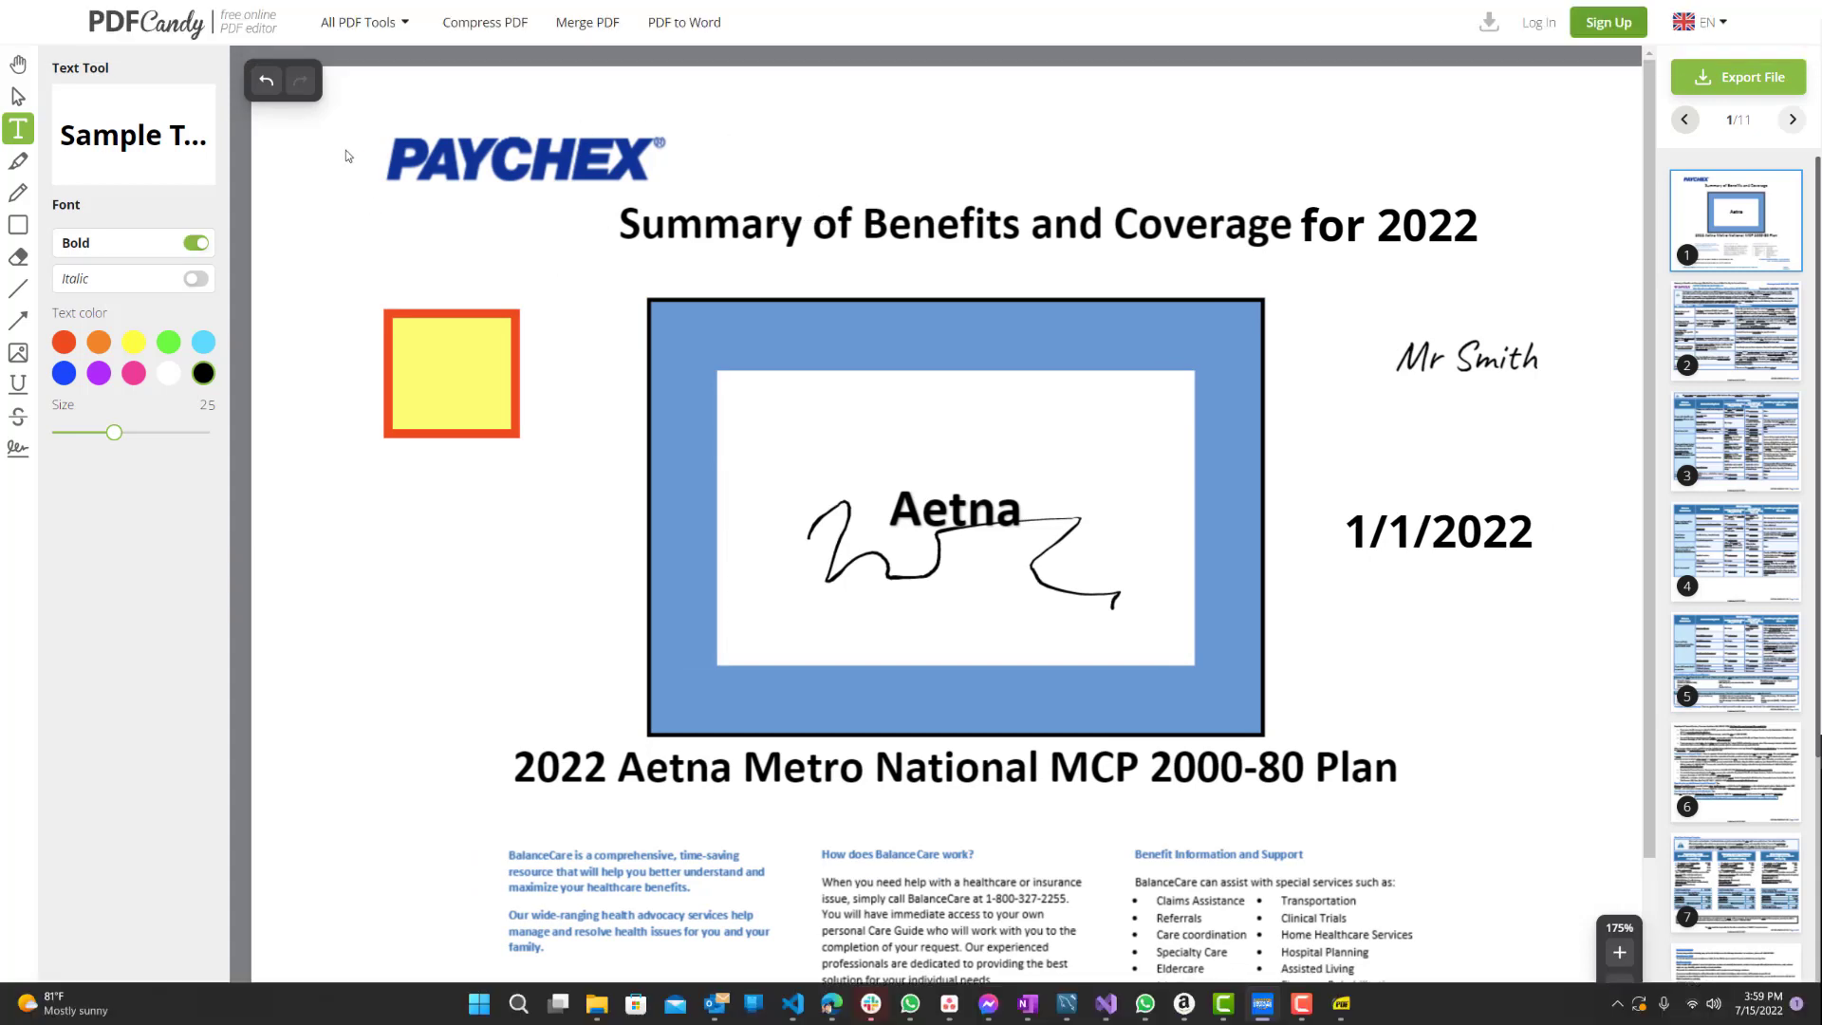
{"action": "key", "text": "ctrl+w"}
{"action": "left_click", "coordinate": [995, 84]}
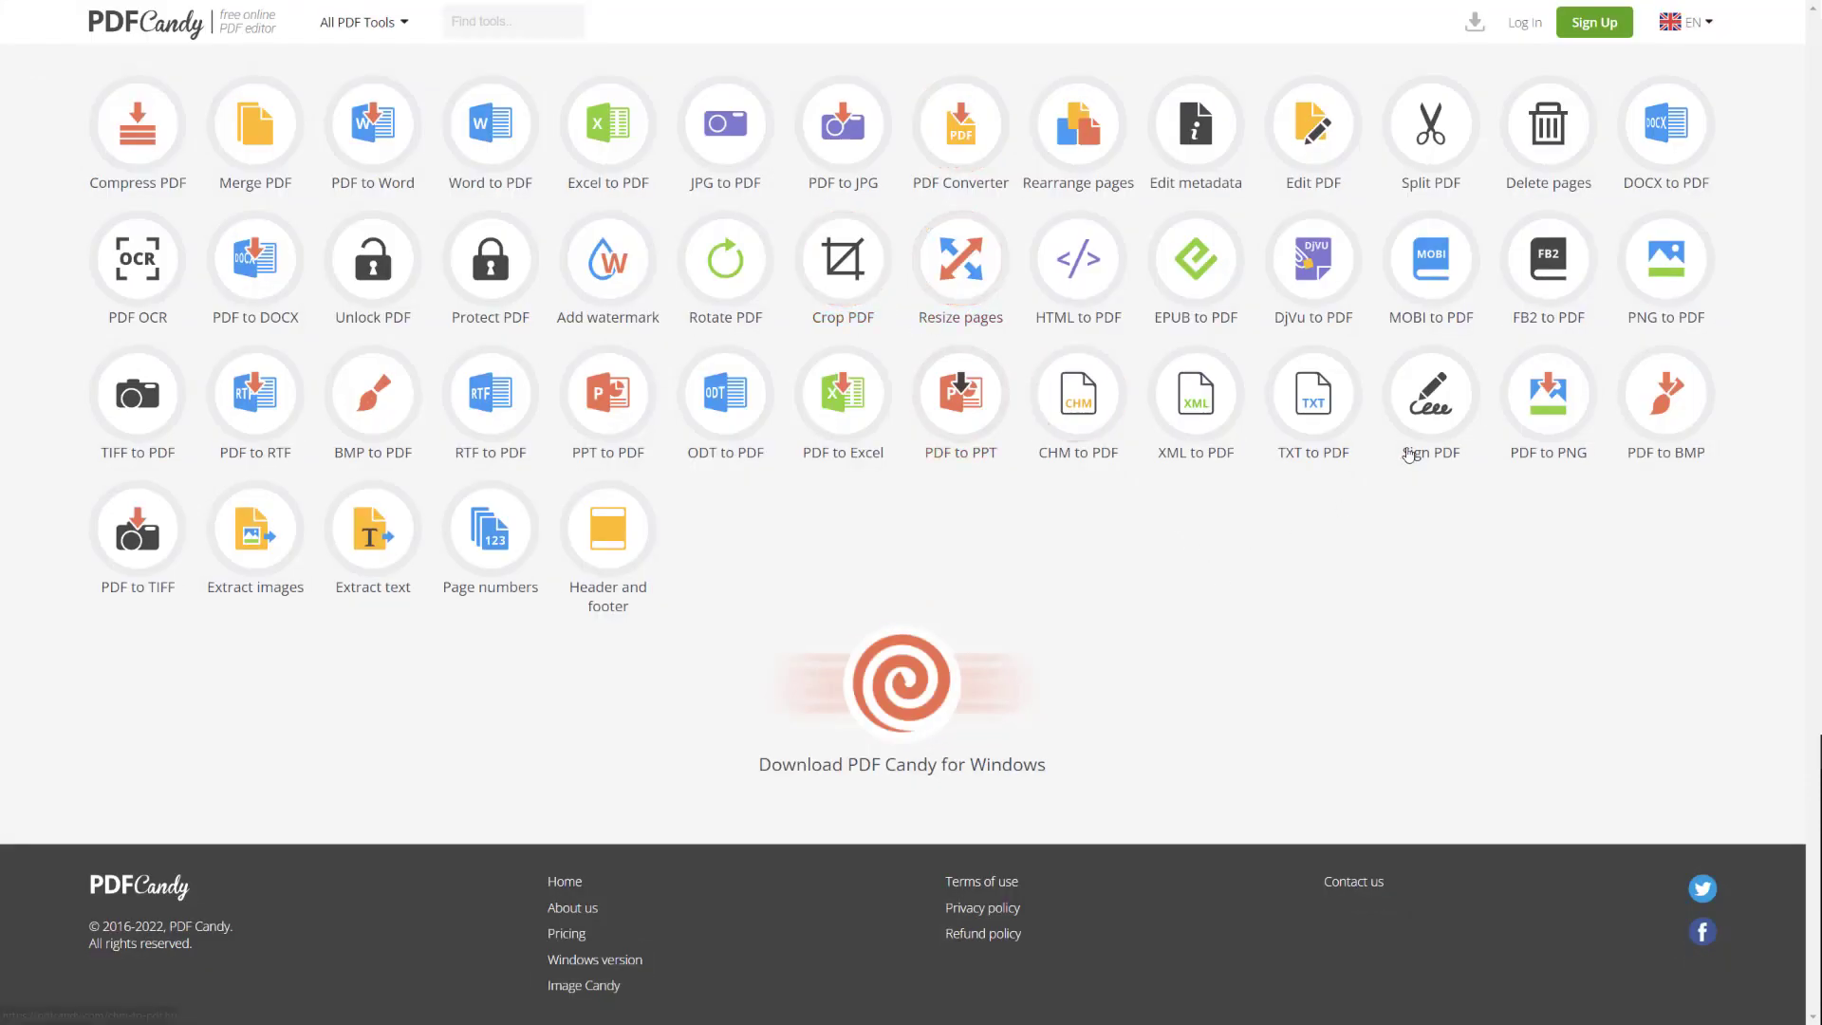
Load the benefits PDF into Sign PDF and place a new typed-name signature below Aetna.
{"action": "left_click", "coordinate": [1433, 403]}
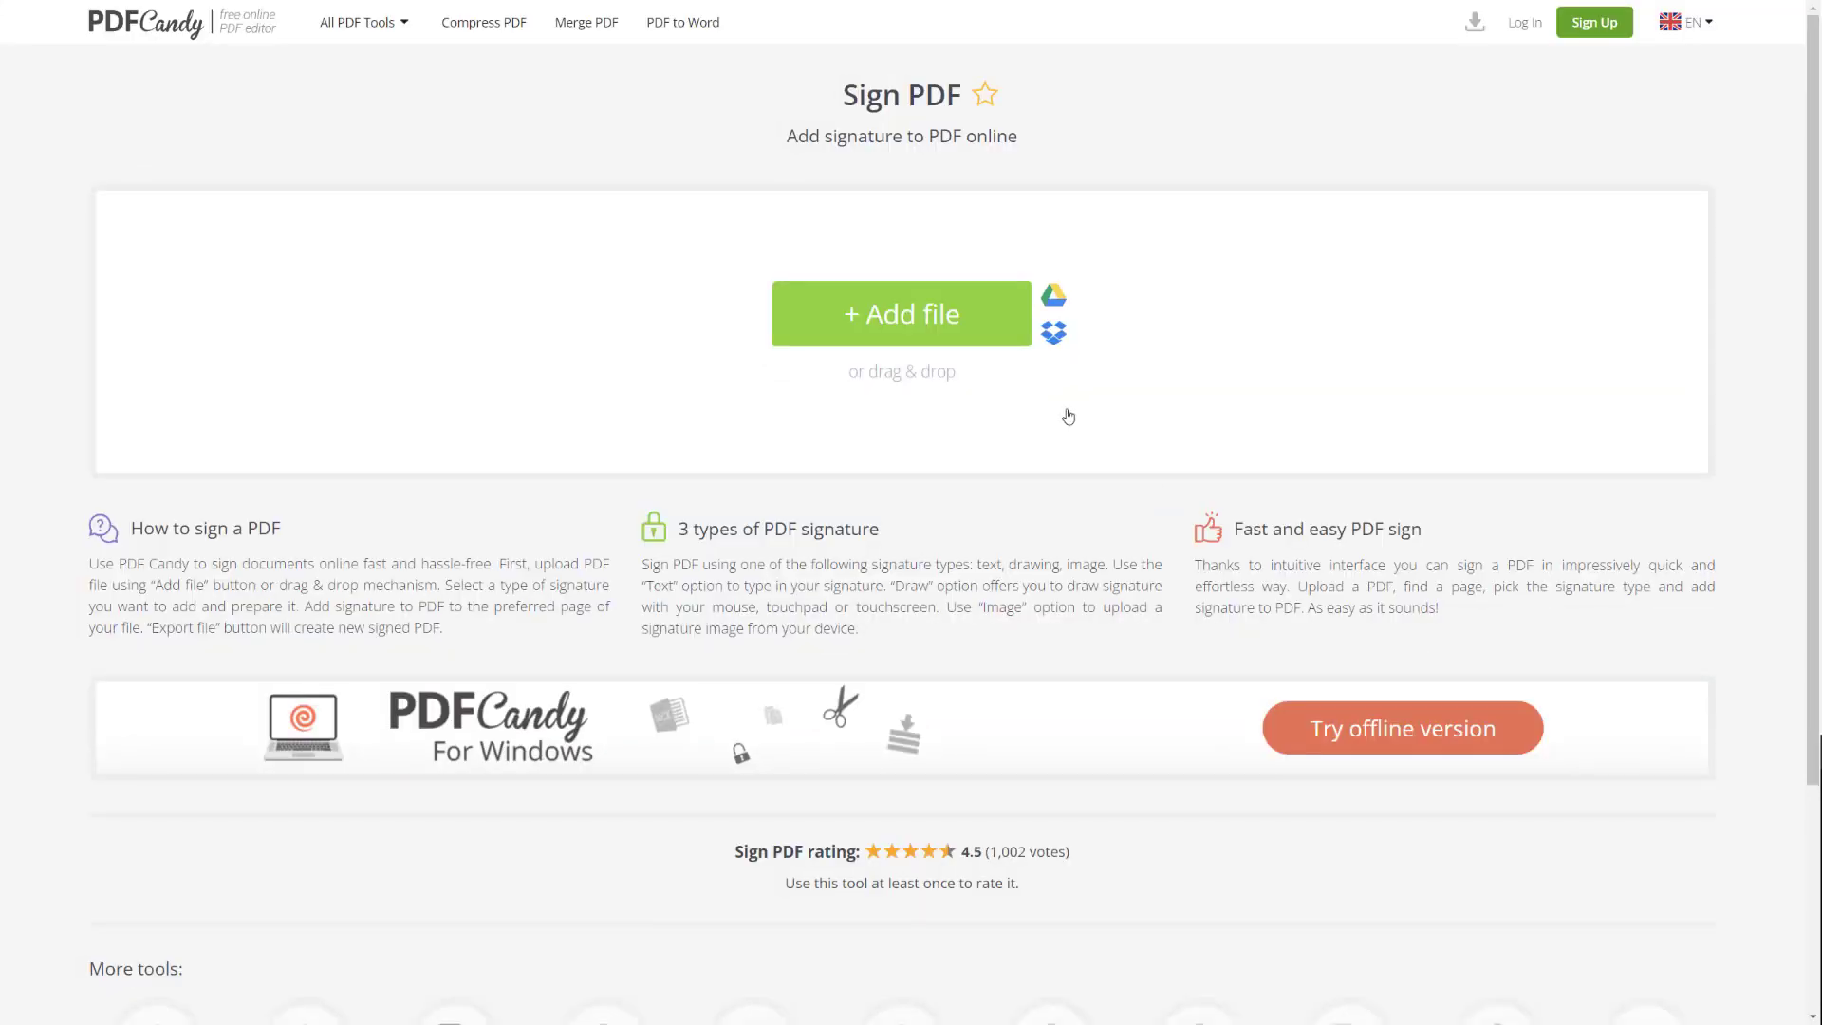
{"action": "left_click_drag", "start_coordinate": [1821, 493], "coordinate": [977, 389]}
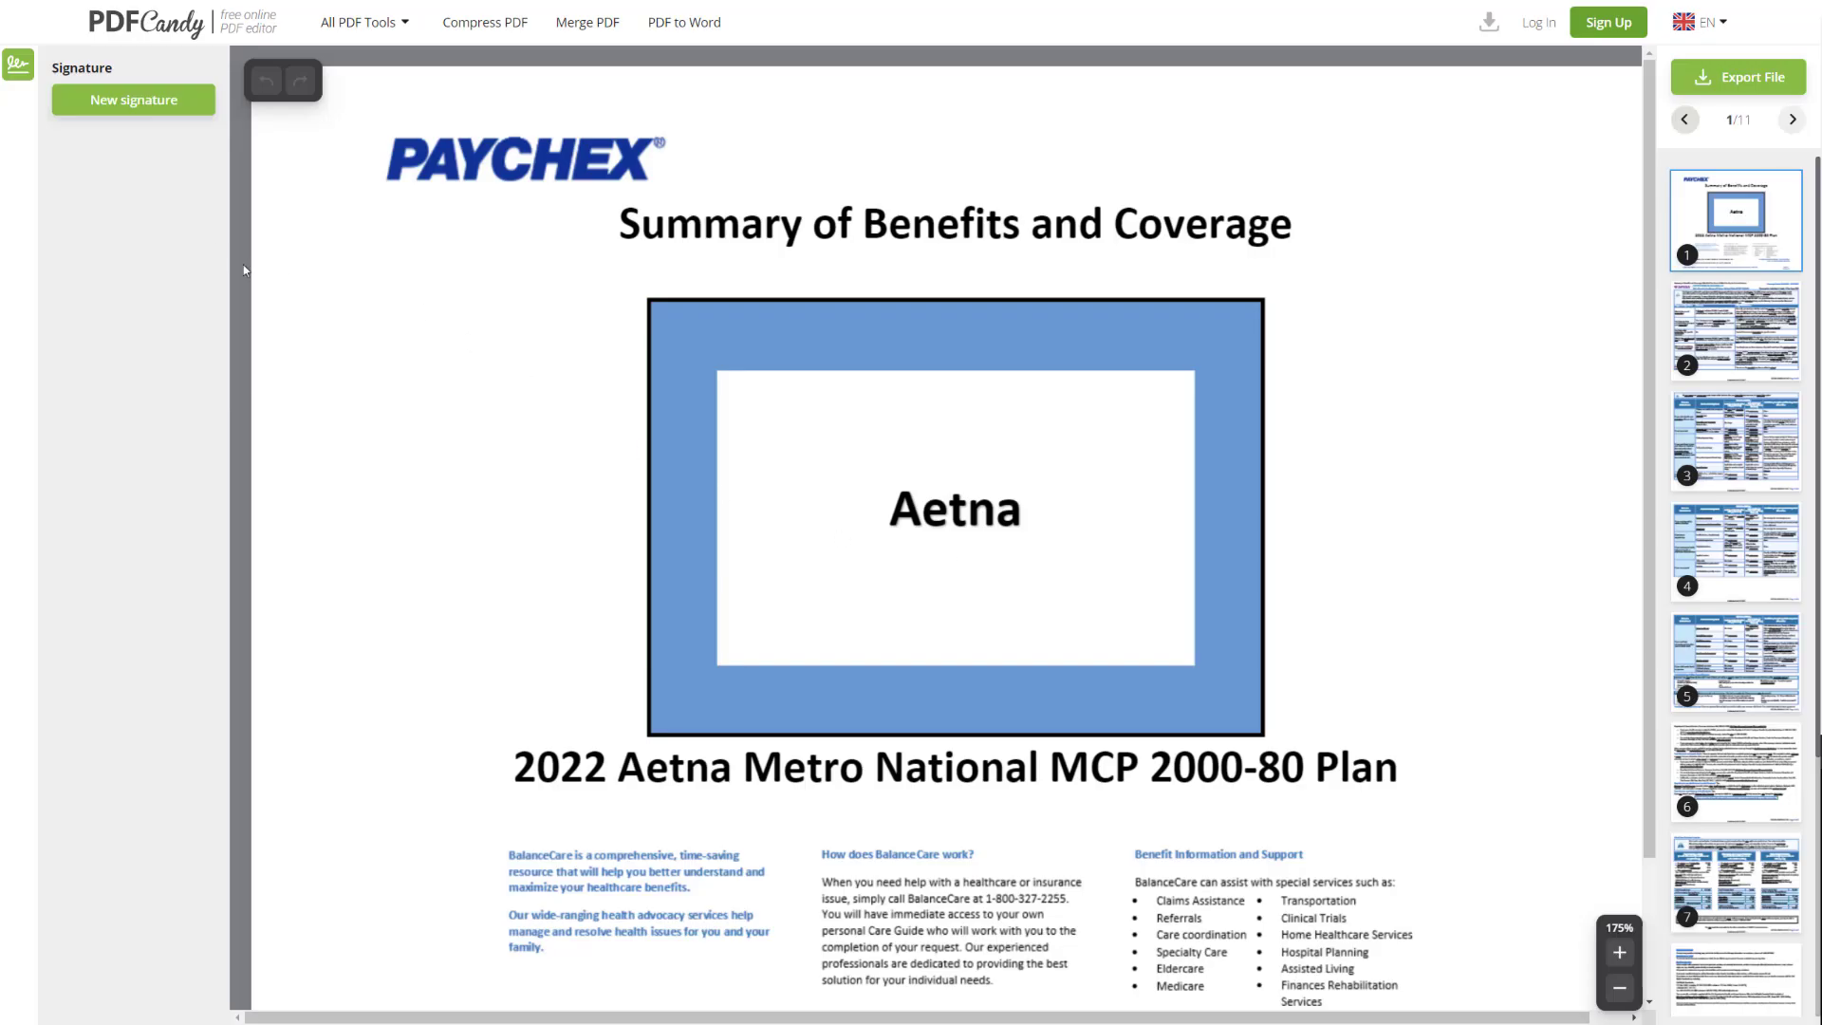
{"action": "left_click", "coordinate": [144, 112]}
{"action": "left_click", "coordinate": [750, 359]}
{"action": "type", "text": "Mr Smith"}
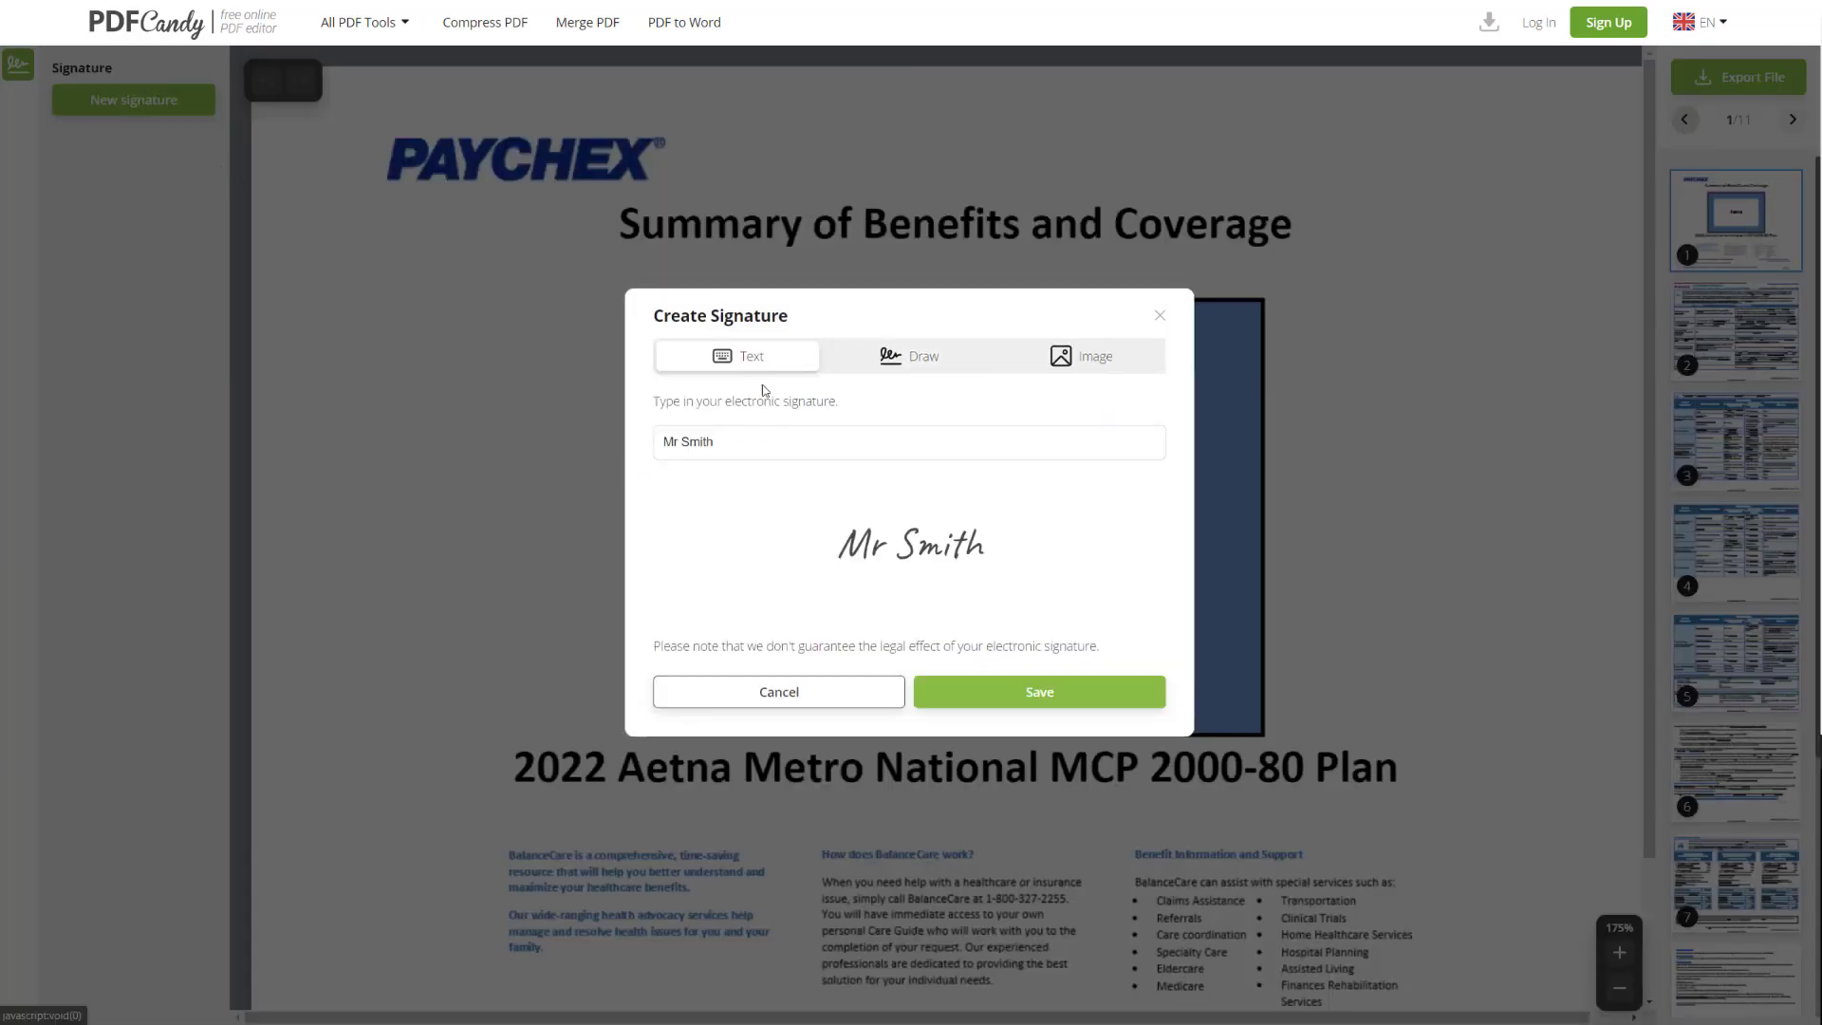
{"action": "left_click", "coordinate": [987, 690]}
{"action": "mouse_move", "coordinate": [132, 157]}
{"action": "left_mouse_down"}
{"action": "mouse_move", "coordinate": [946, 489]}
{"action": "mouse_move", "coordinate": [946, 538]}
{"action": "left_mouse_up"}
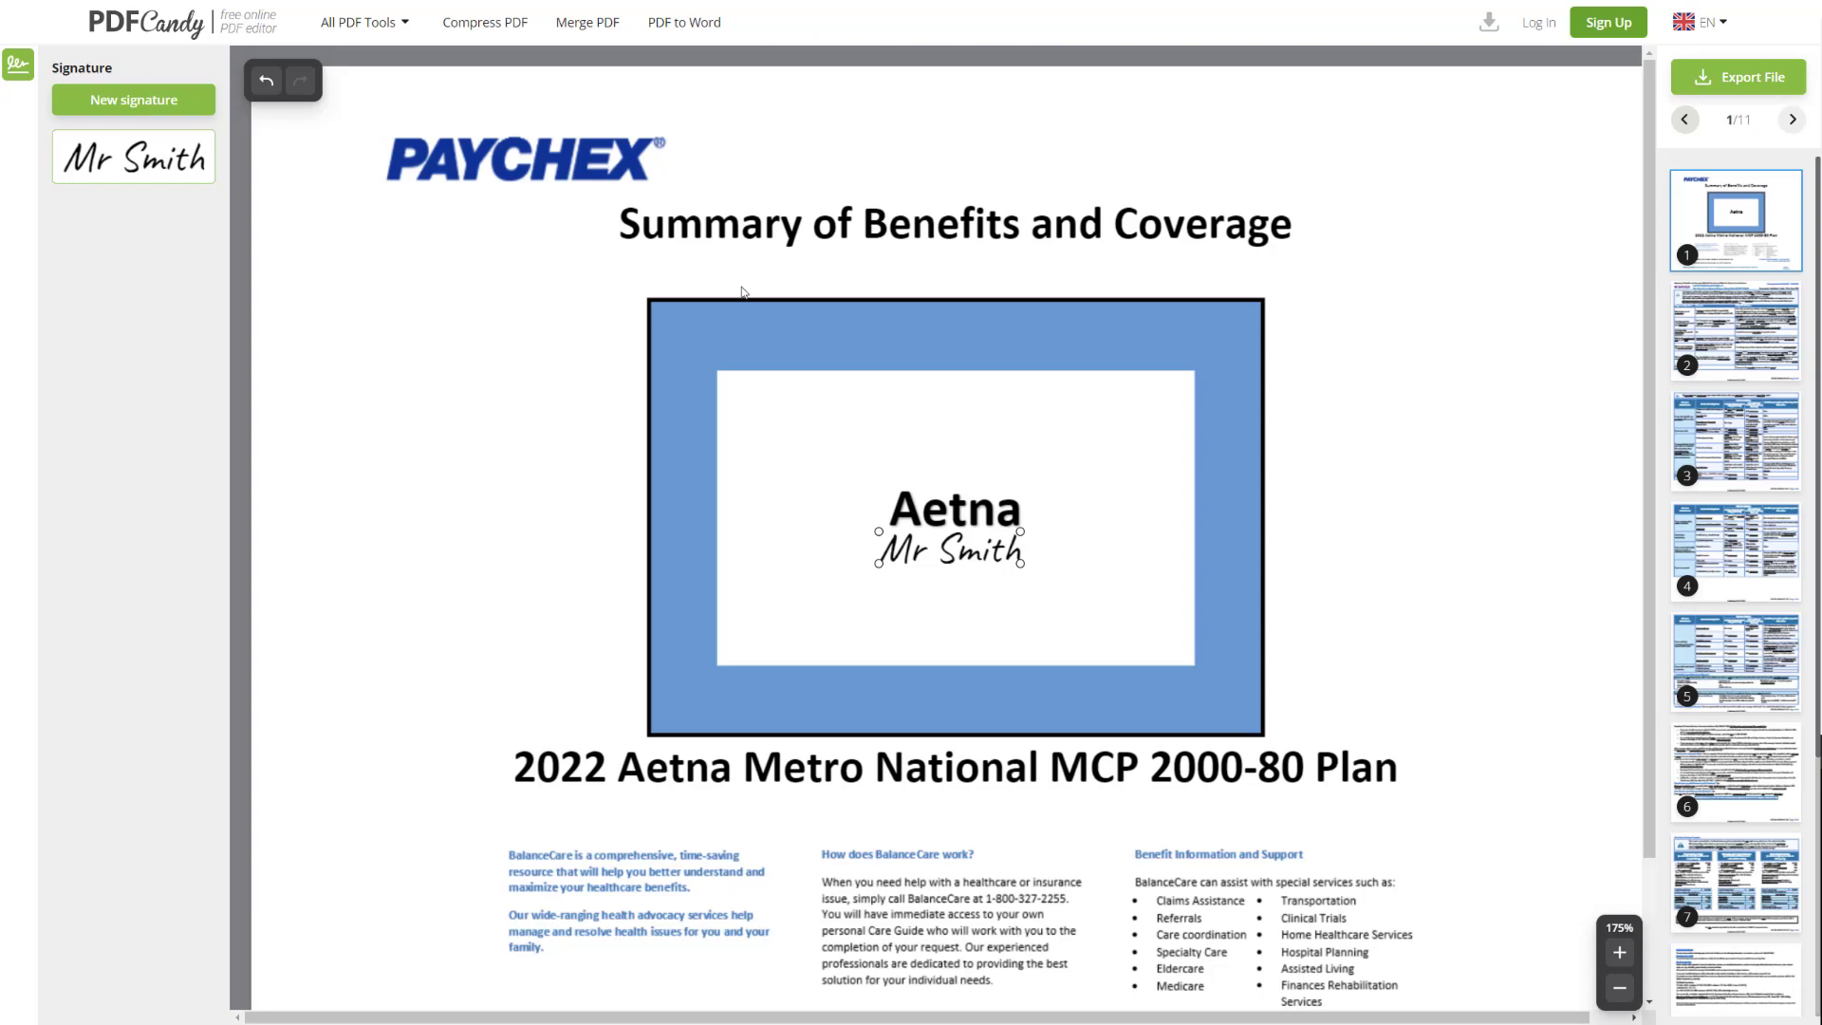
{"action": "key", "text": "ctrl+w"}
Upload the benefits PDF to Compress PDF and compress it at Maximum compression.
{"action": "left_click", "coordinate": [984, 92]}
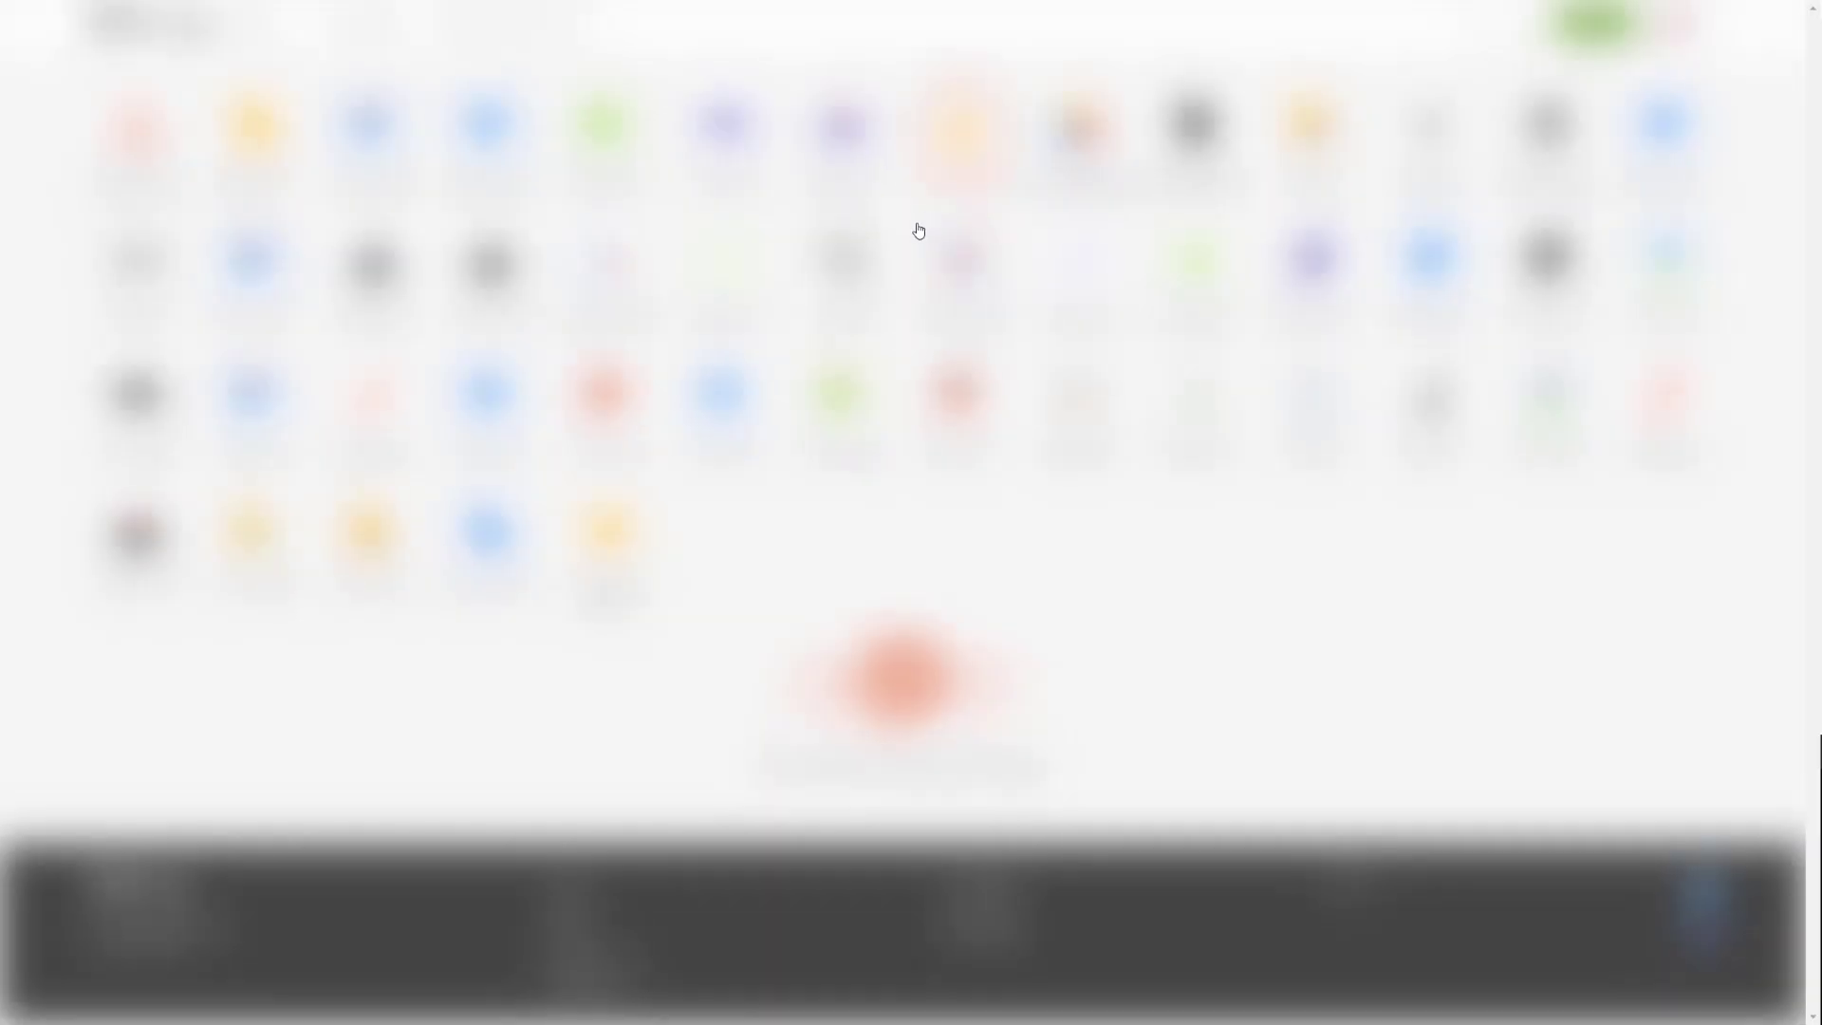
{"action": "left_click", "coordinate": [134, 139]}
{"action": "left_click", "coordinate": [853, 294]}
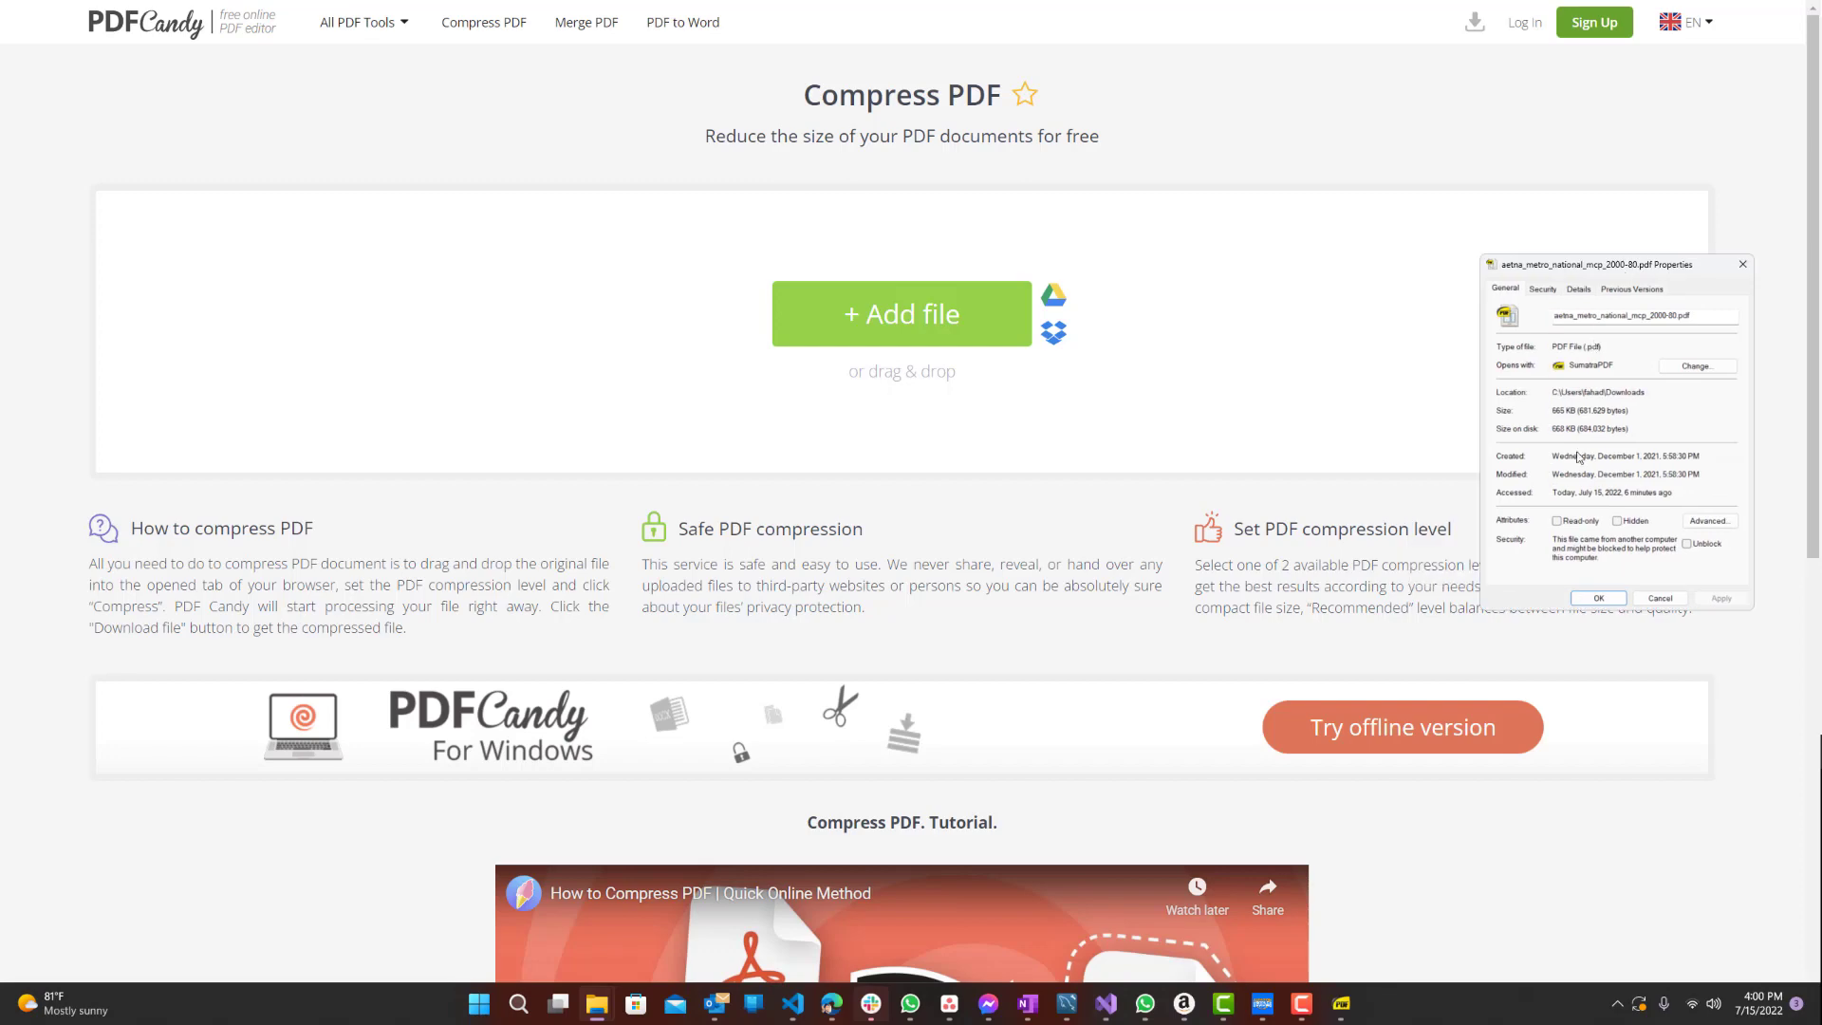
{"action": "left_click_drag", "start_coordinate": [1554, 411], "coordinate": [1580, 411]}
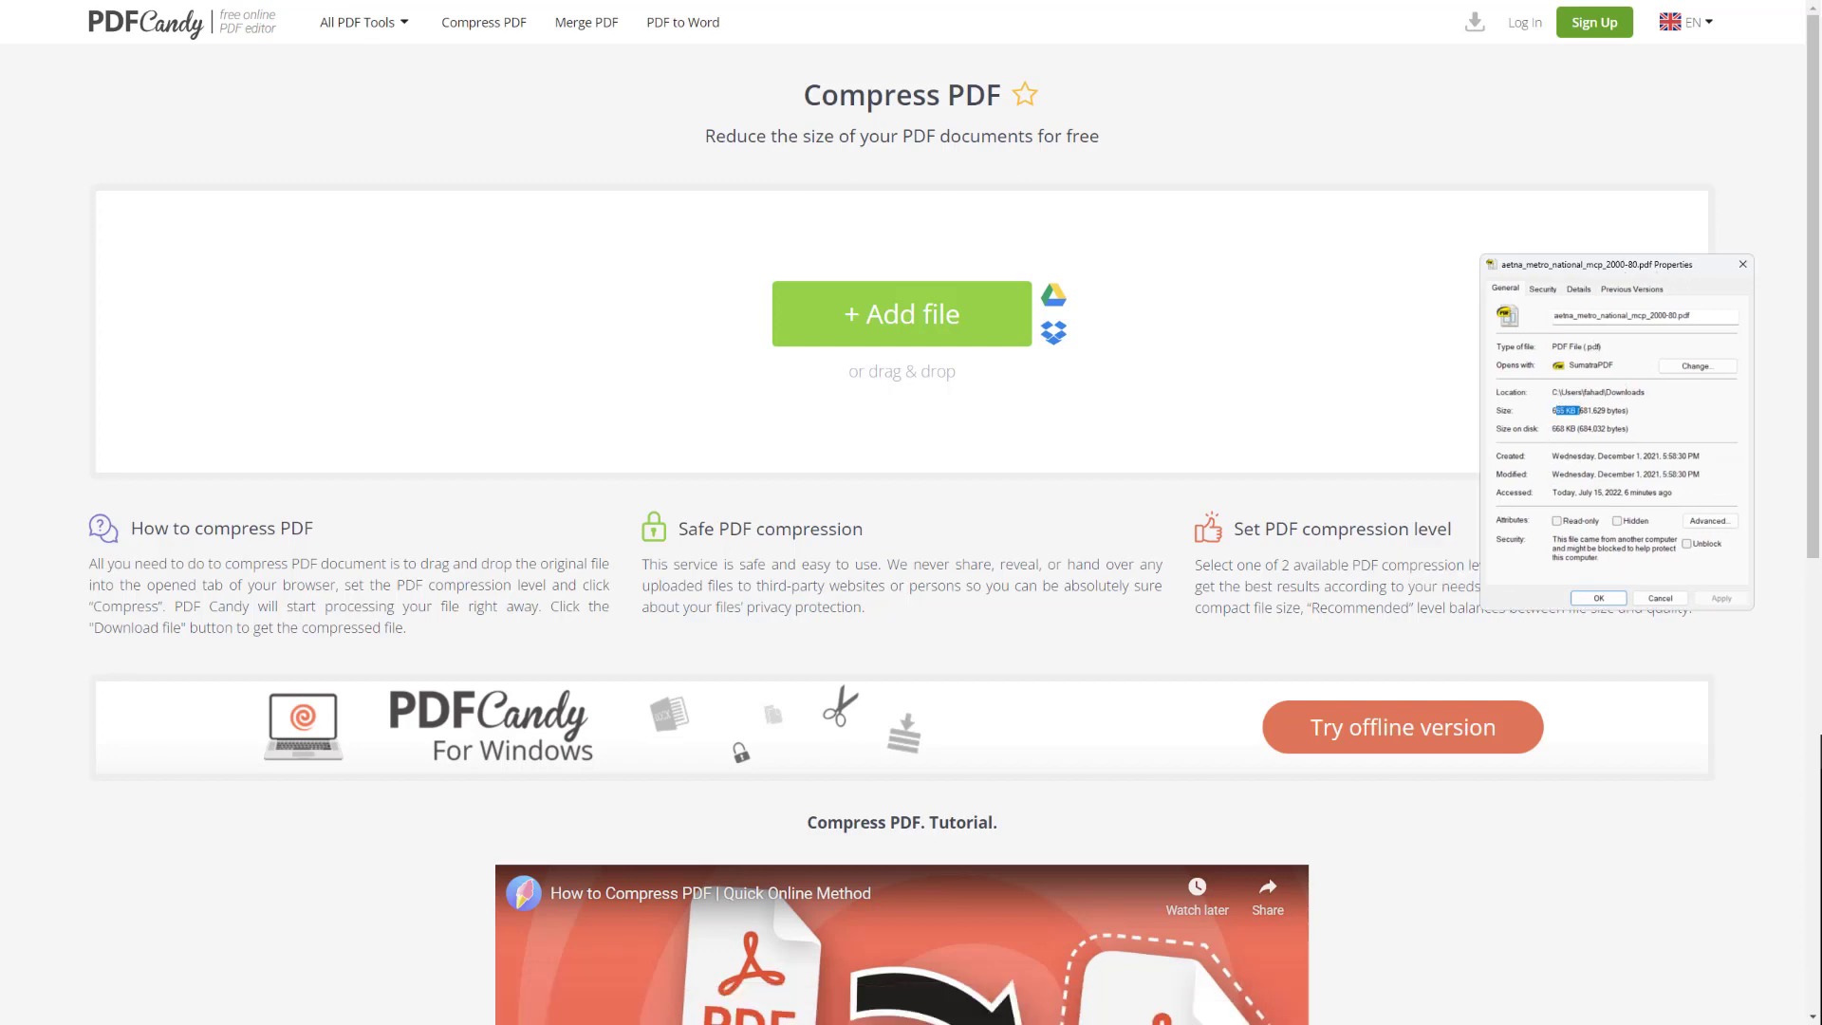
{"action": "left_click_drag", "start_coordinate": [1507, 316], "coordinate": [1231, 370]}
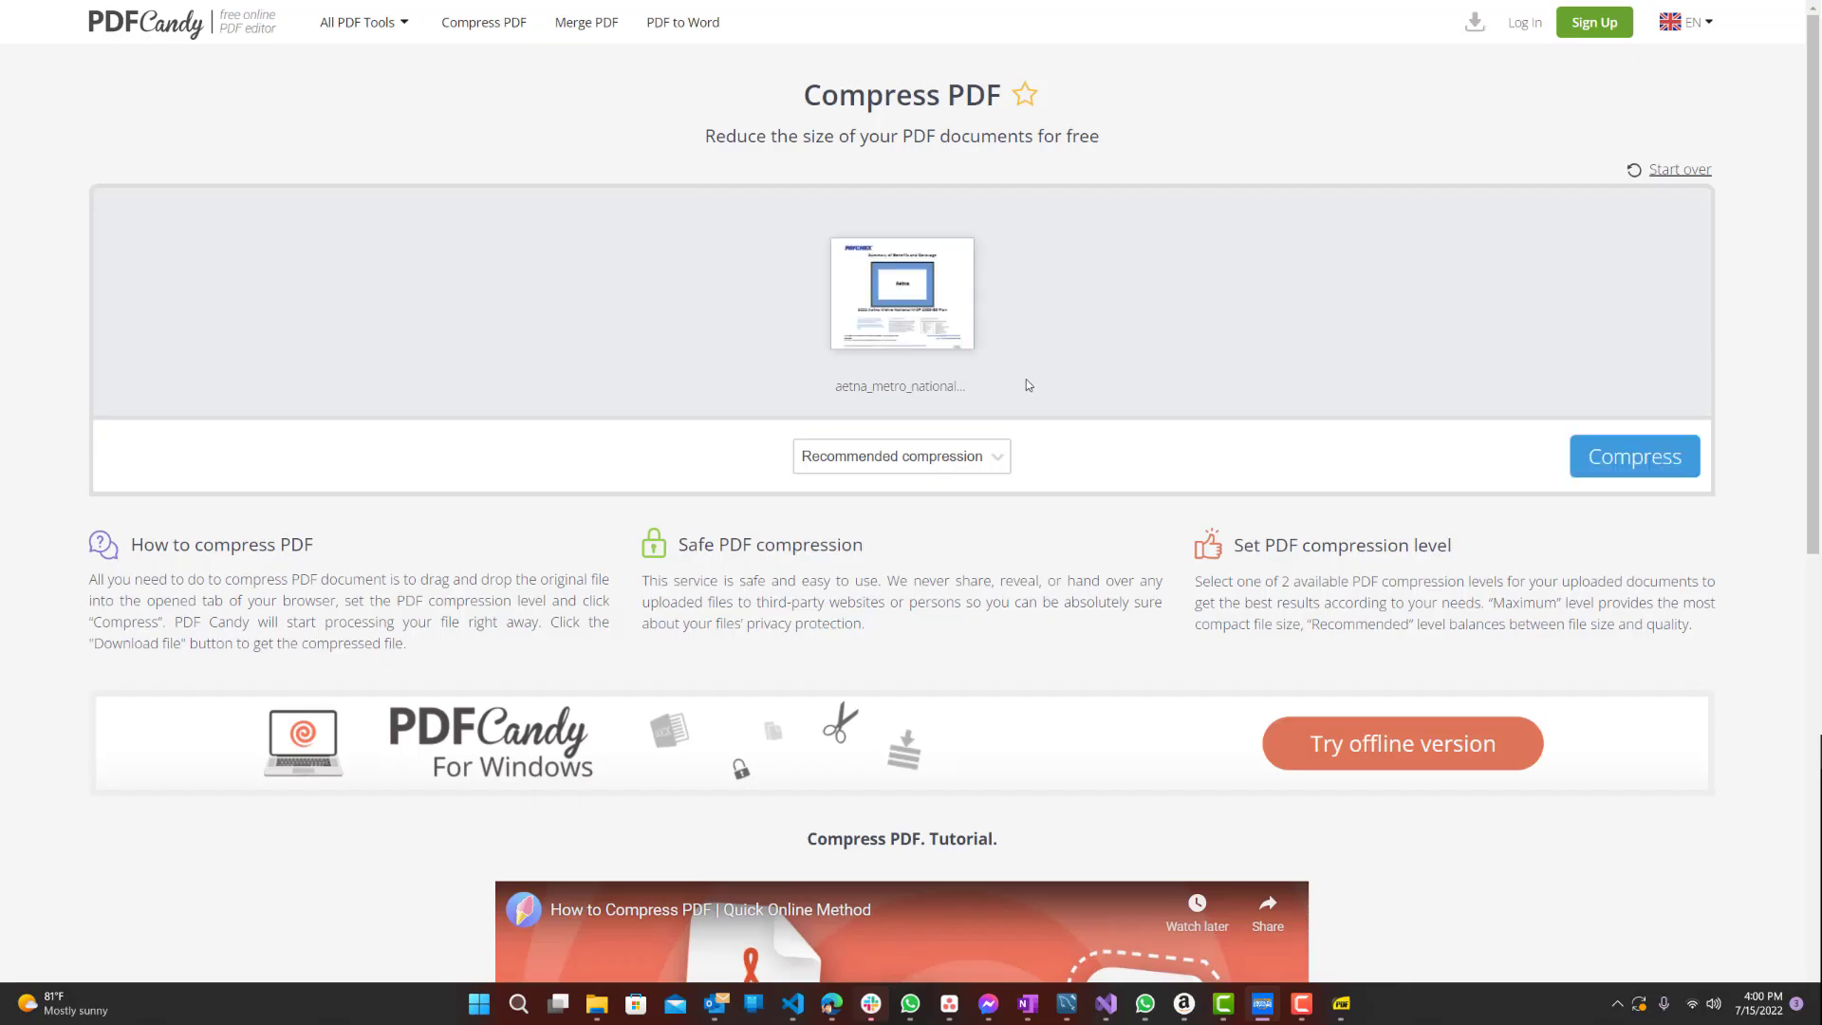
{"action": "left_click", "coordinate": [977, 457]}
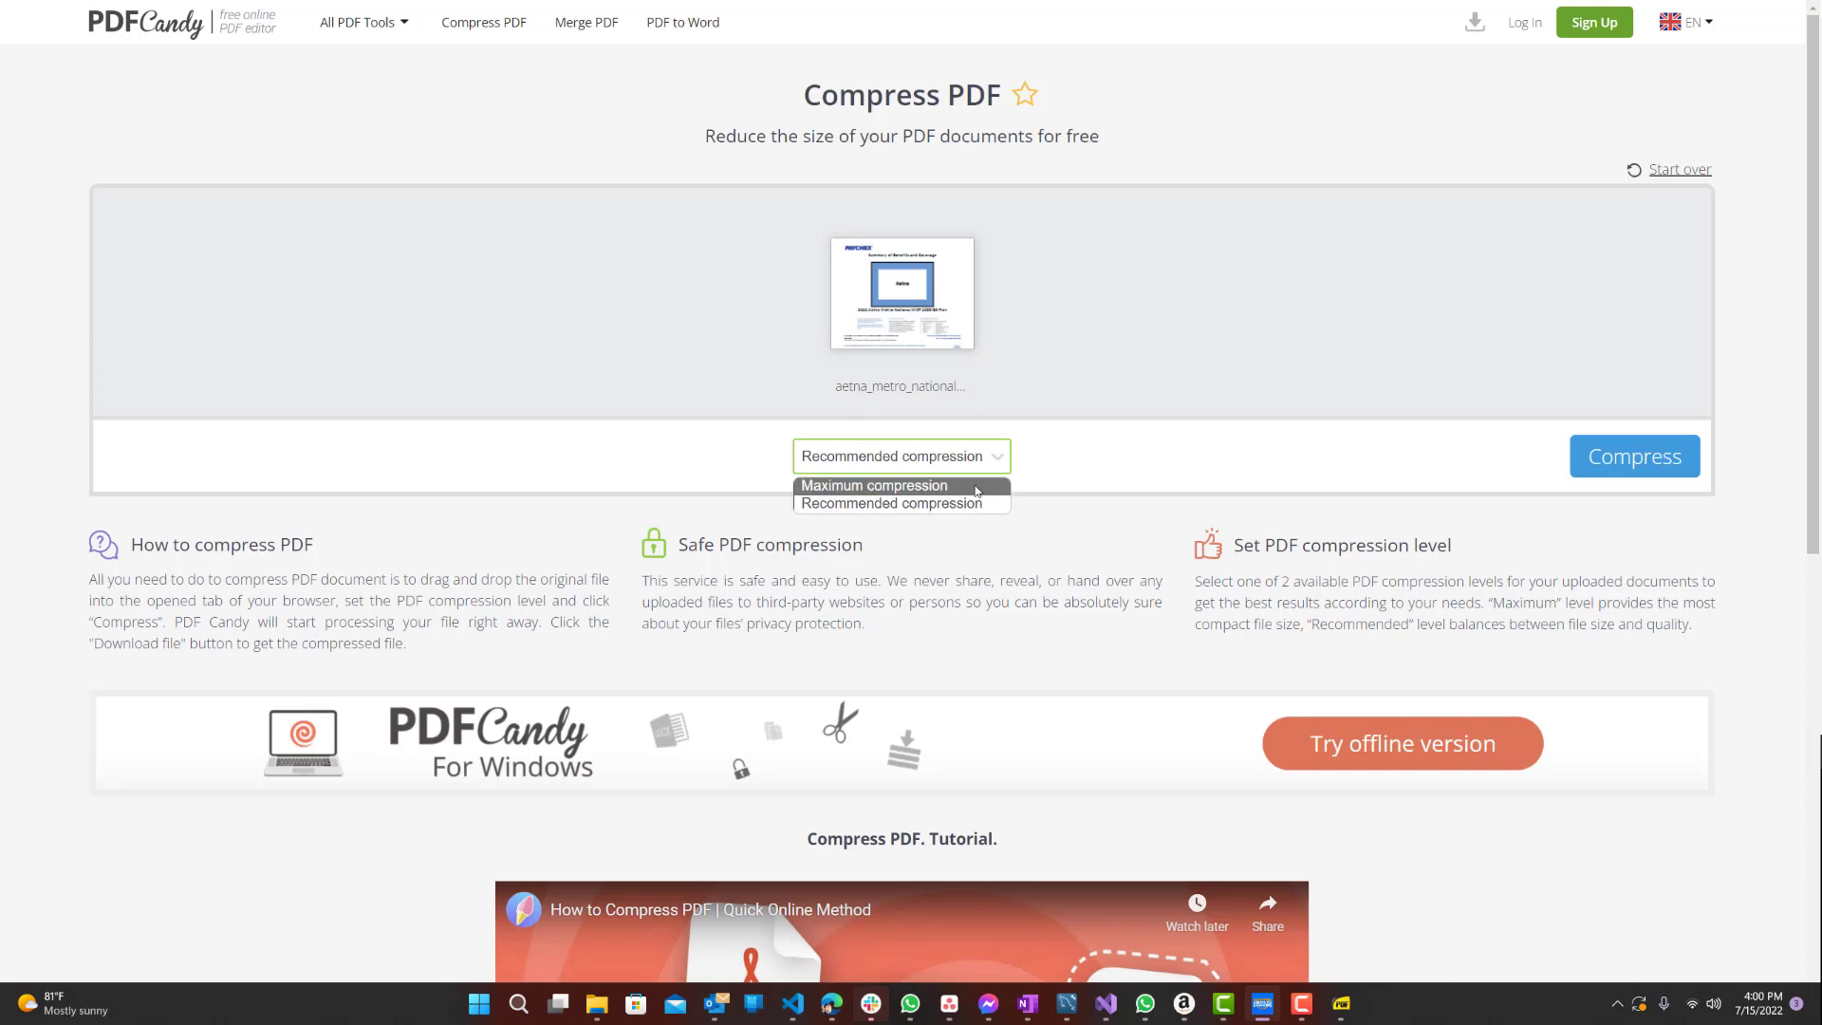
{"action": "left_click", "coordinate": [978, 487]}
{"action": "left_click", "coordinate": [1614, 456]}
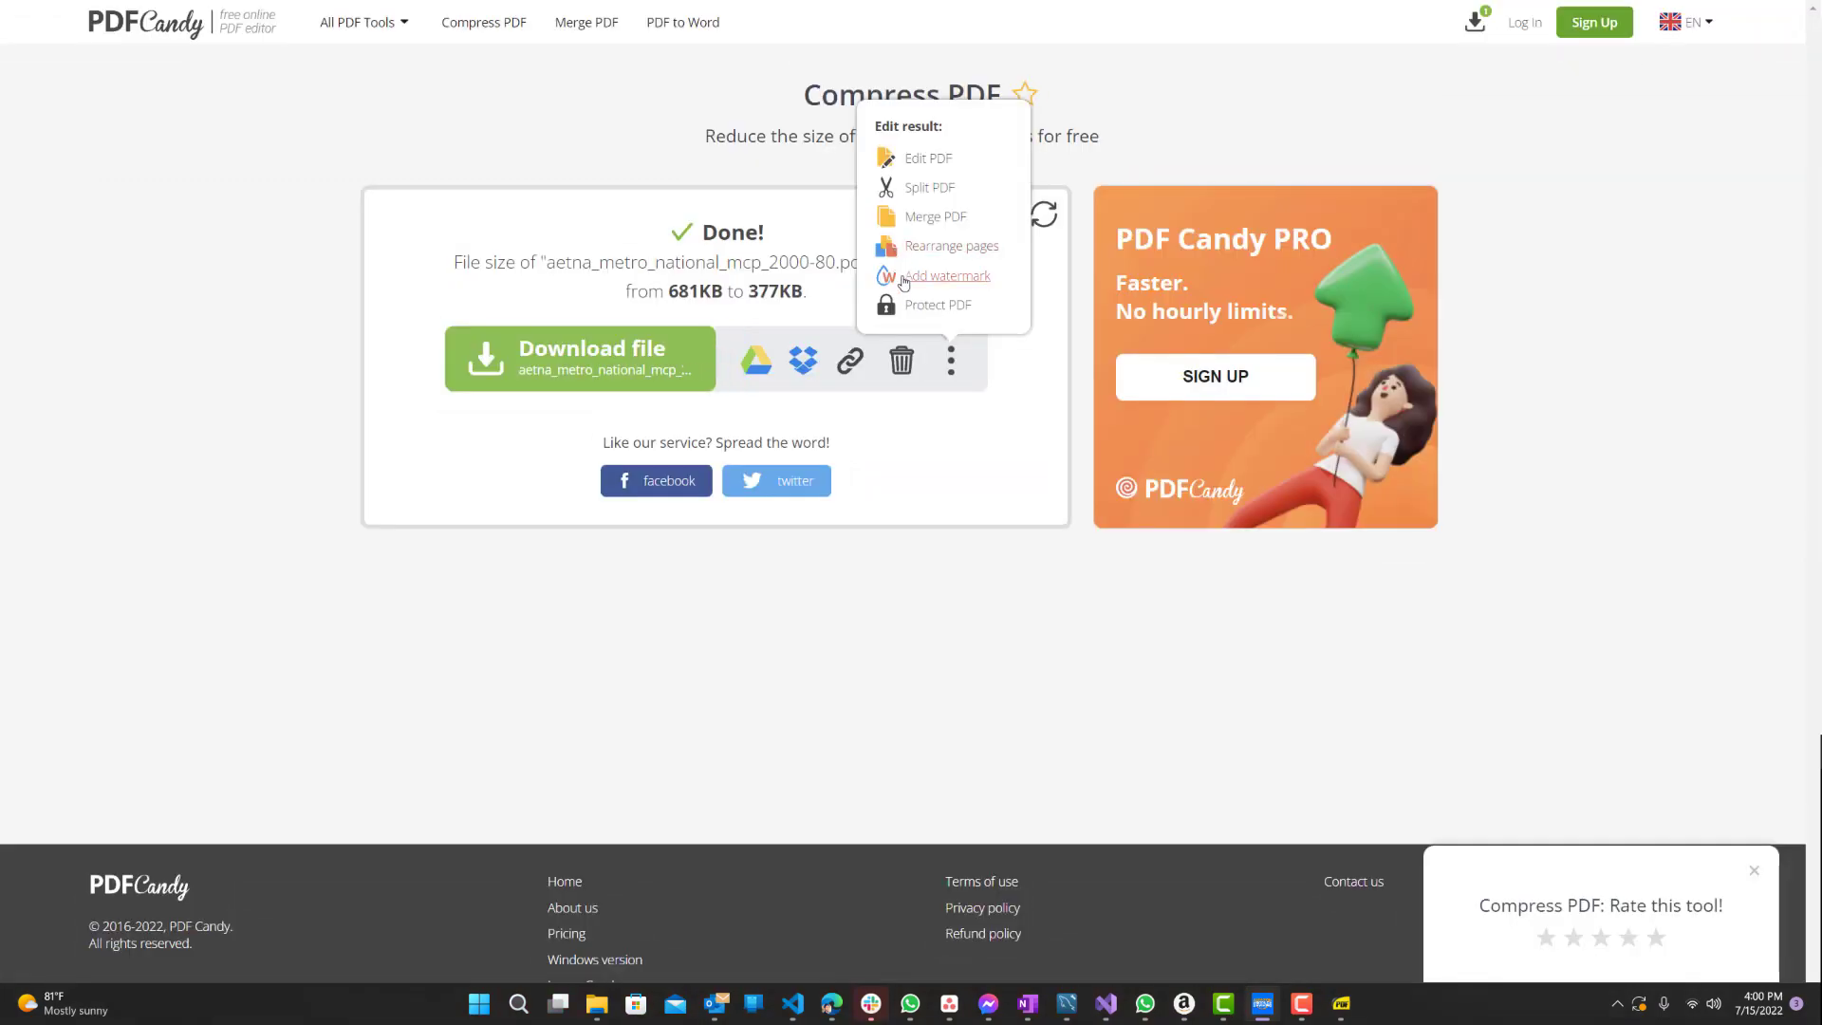
Highlight the 681KB to 377KB size reduction, then return to the PDF Candy tool list.
{"action": "left_click_drag", "start_coordinate": [669, 290], "coordinate": [843, 304]}
{"action": "left_click", "coordinate": [682, 302]}
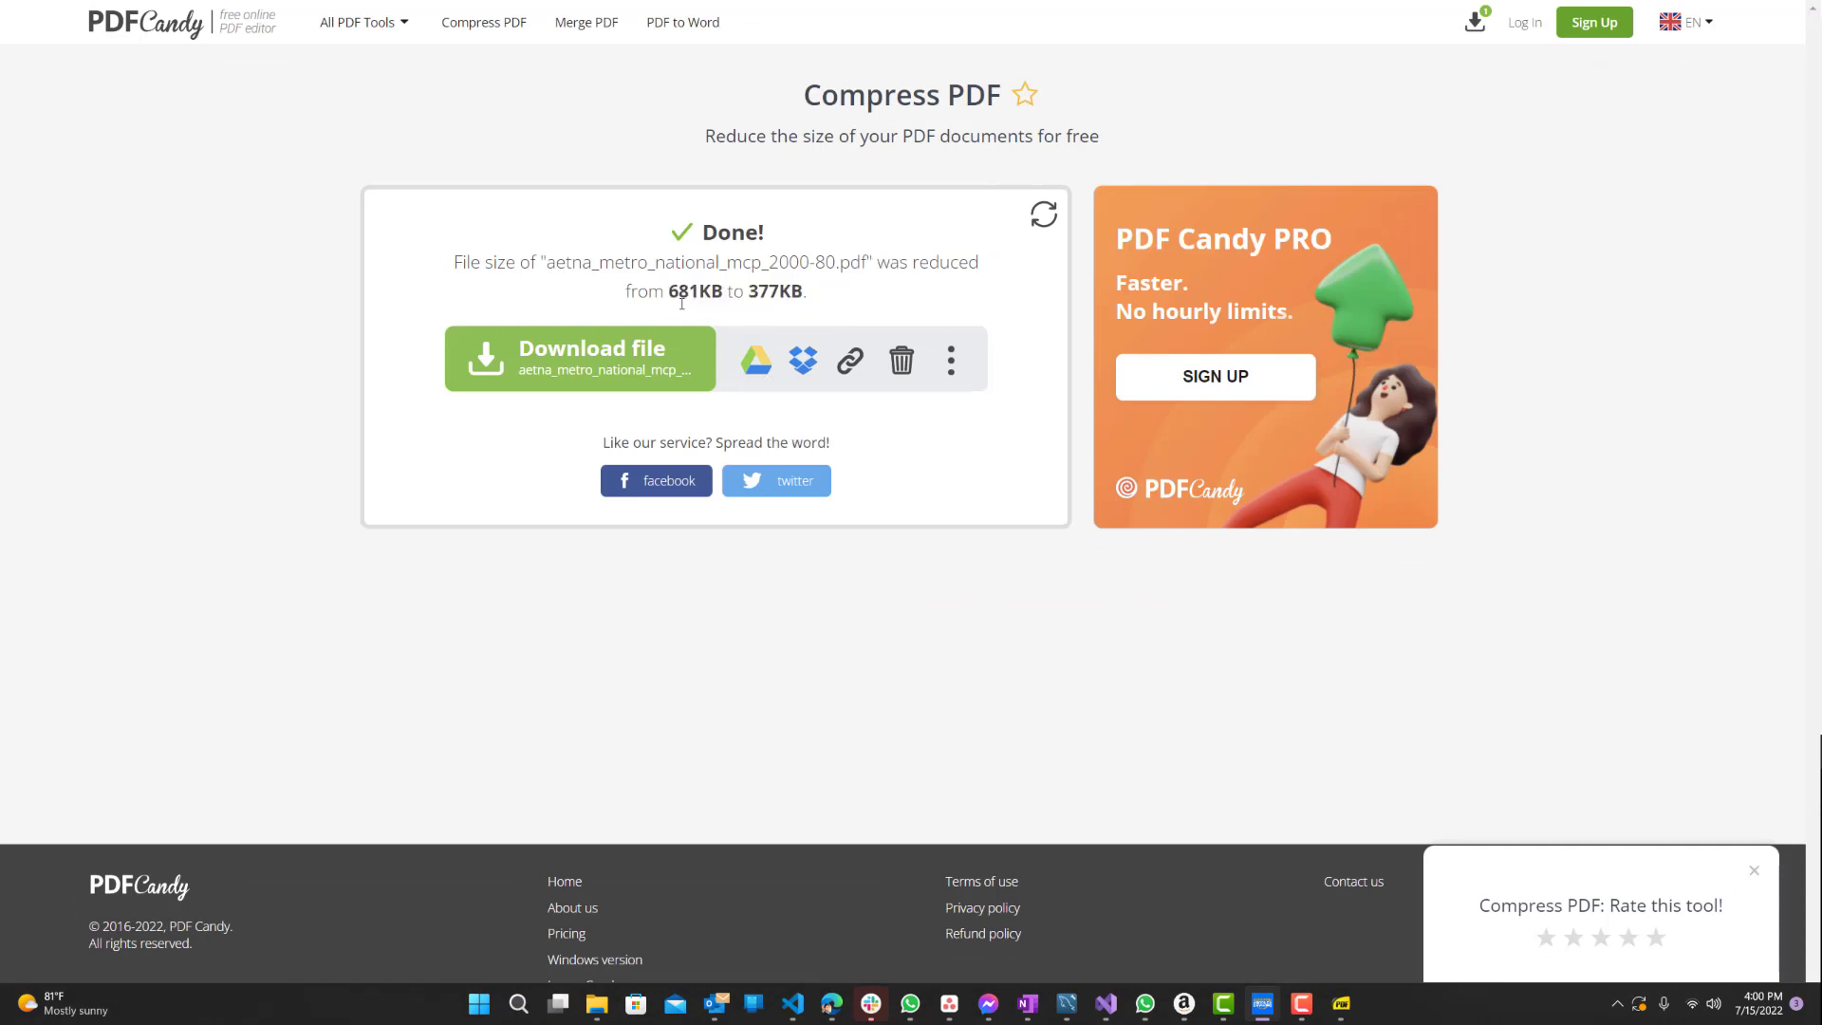
{"action": "left_click_drag", "start_coordinate": [672, 294], "coordinate": [802, 296]}
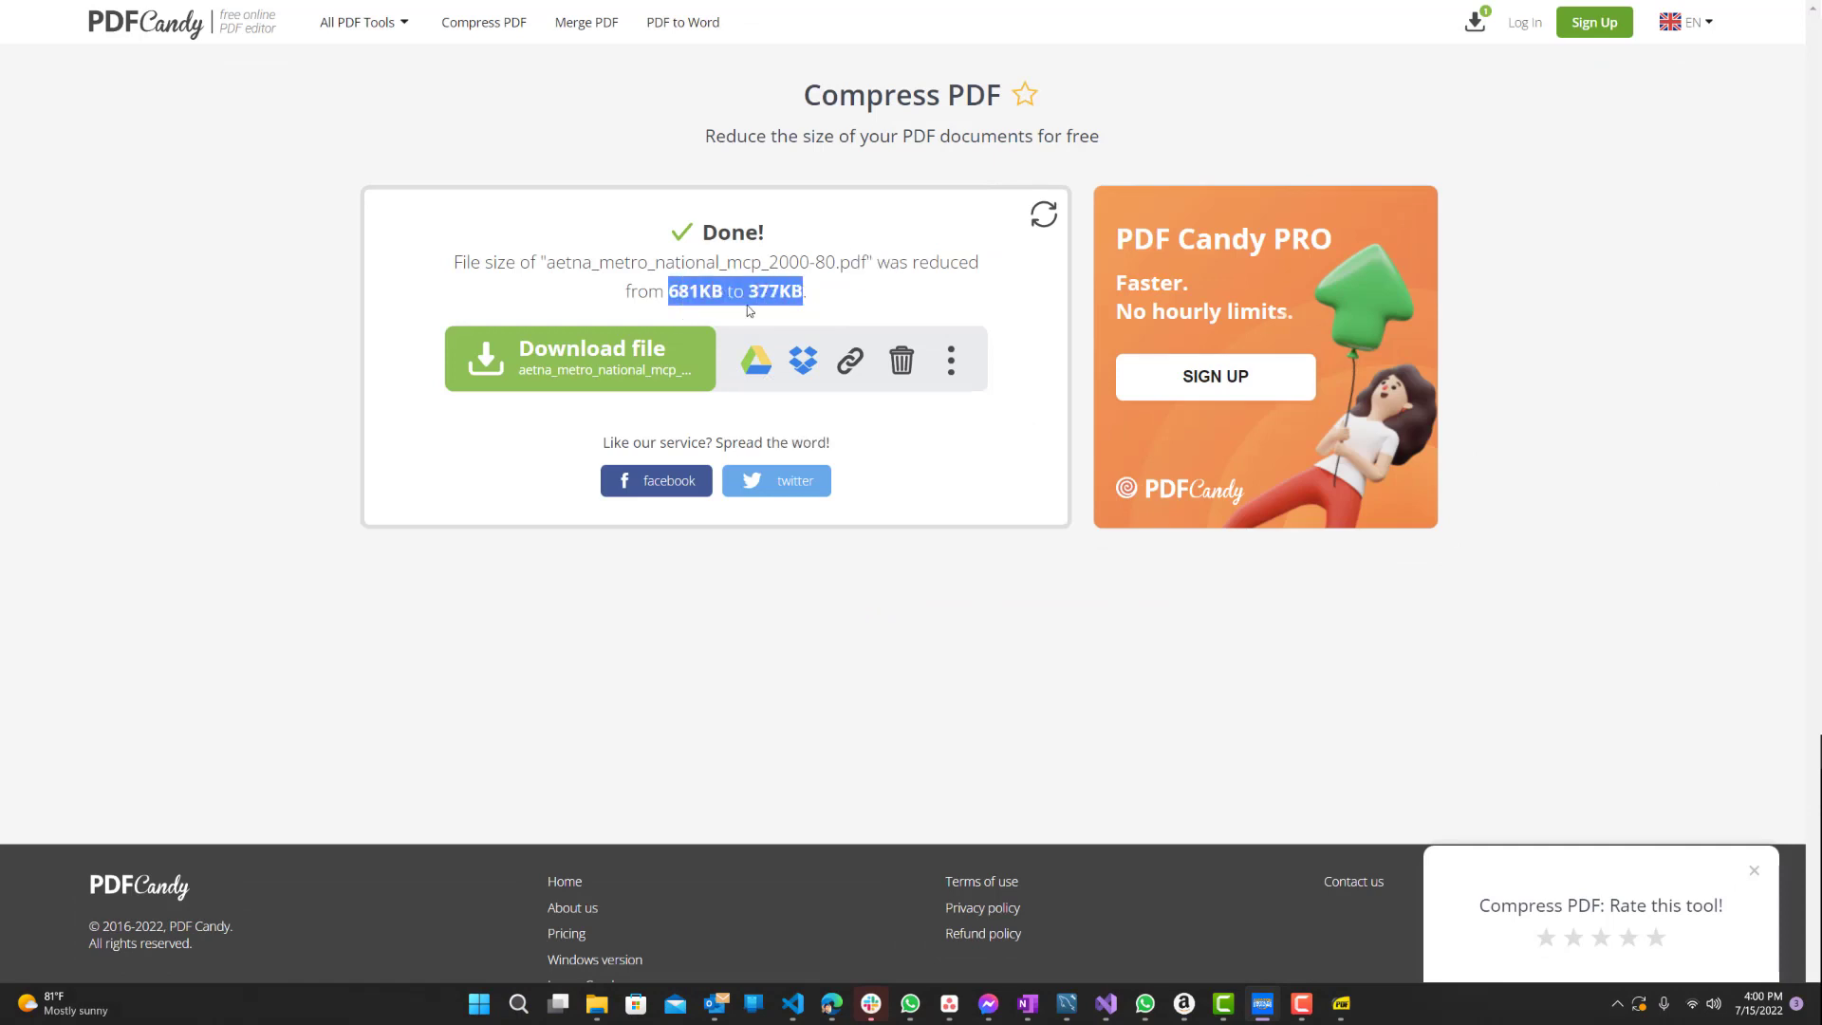
{"action": "left_click", "coordinate": [751, 291]}
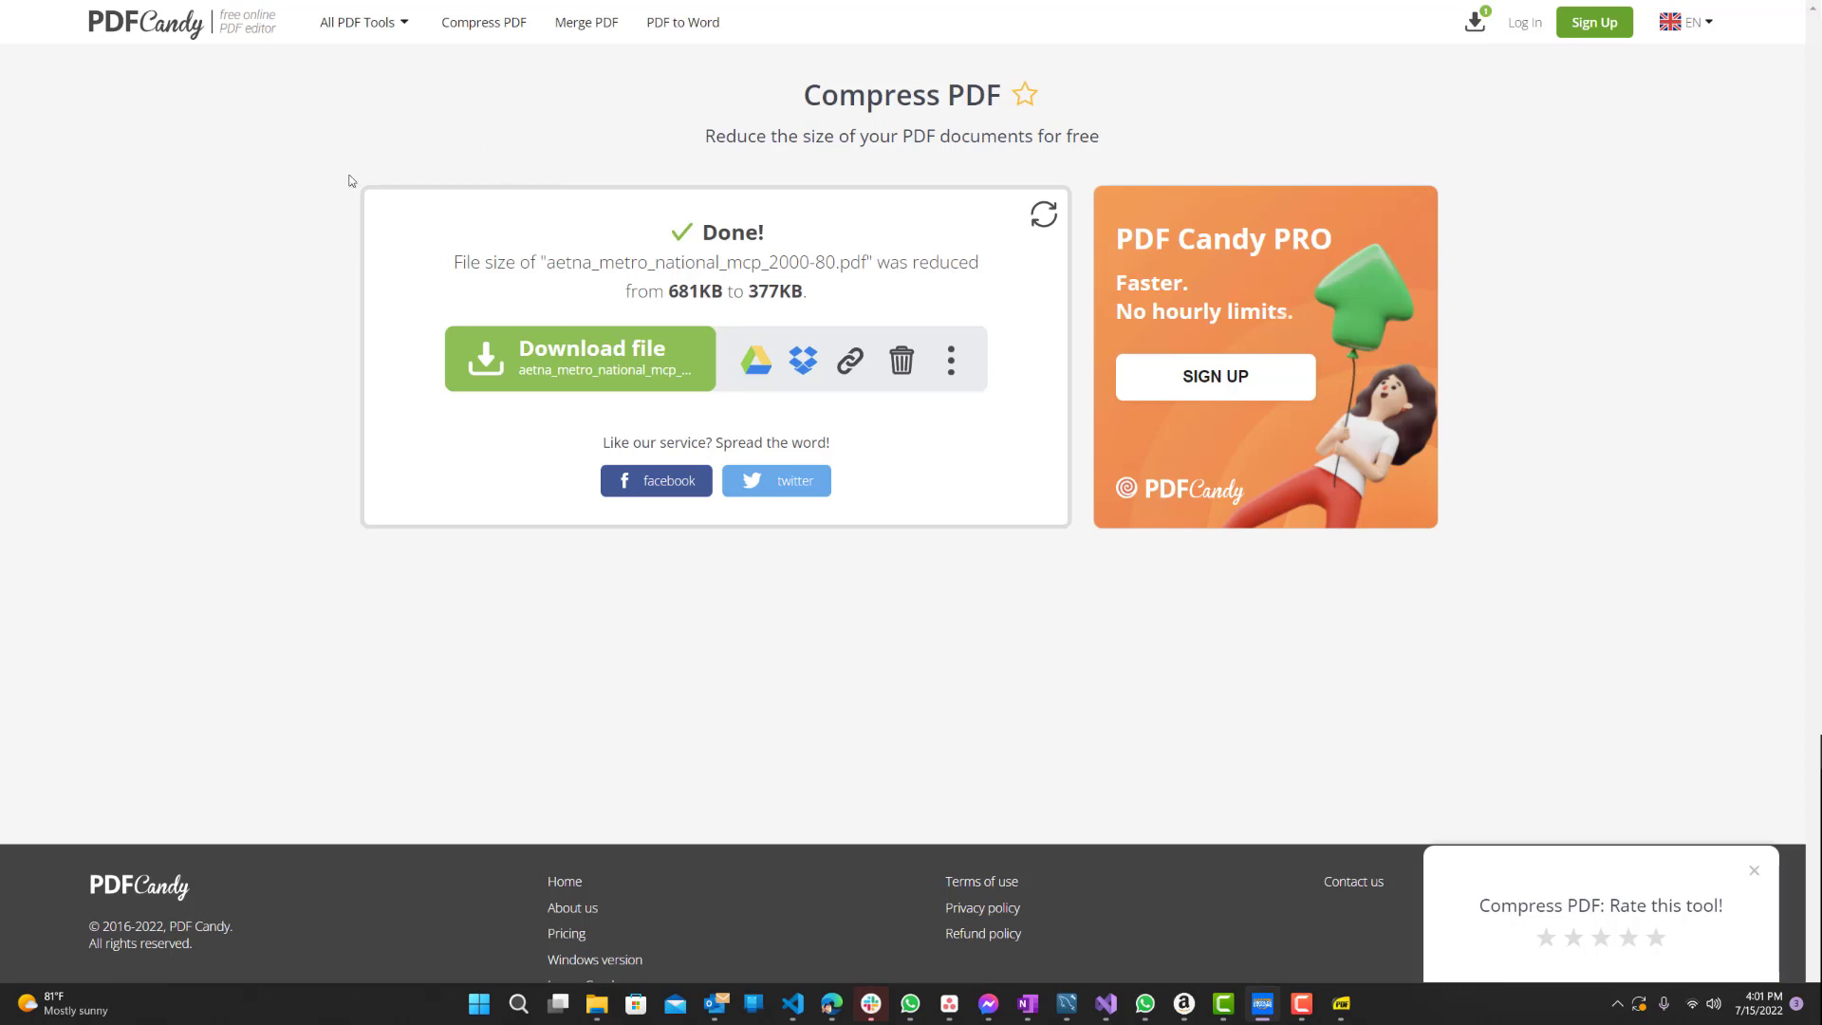
{"action": "left_click", "coordinate": [183, 36]}
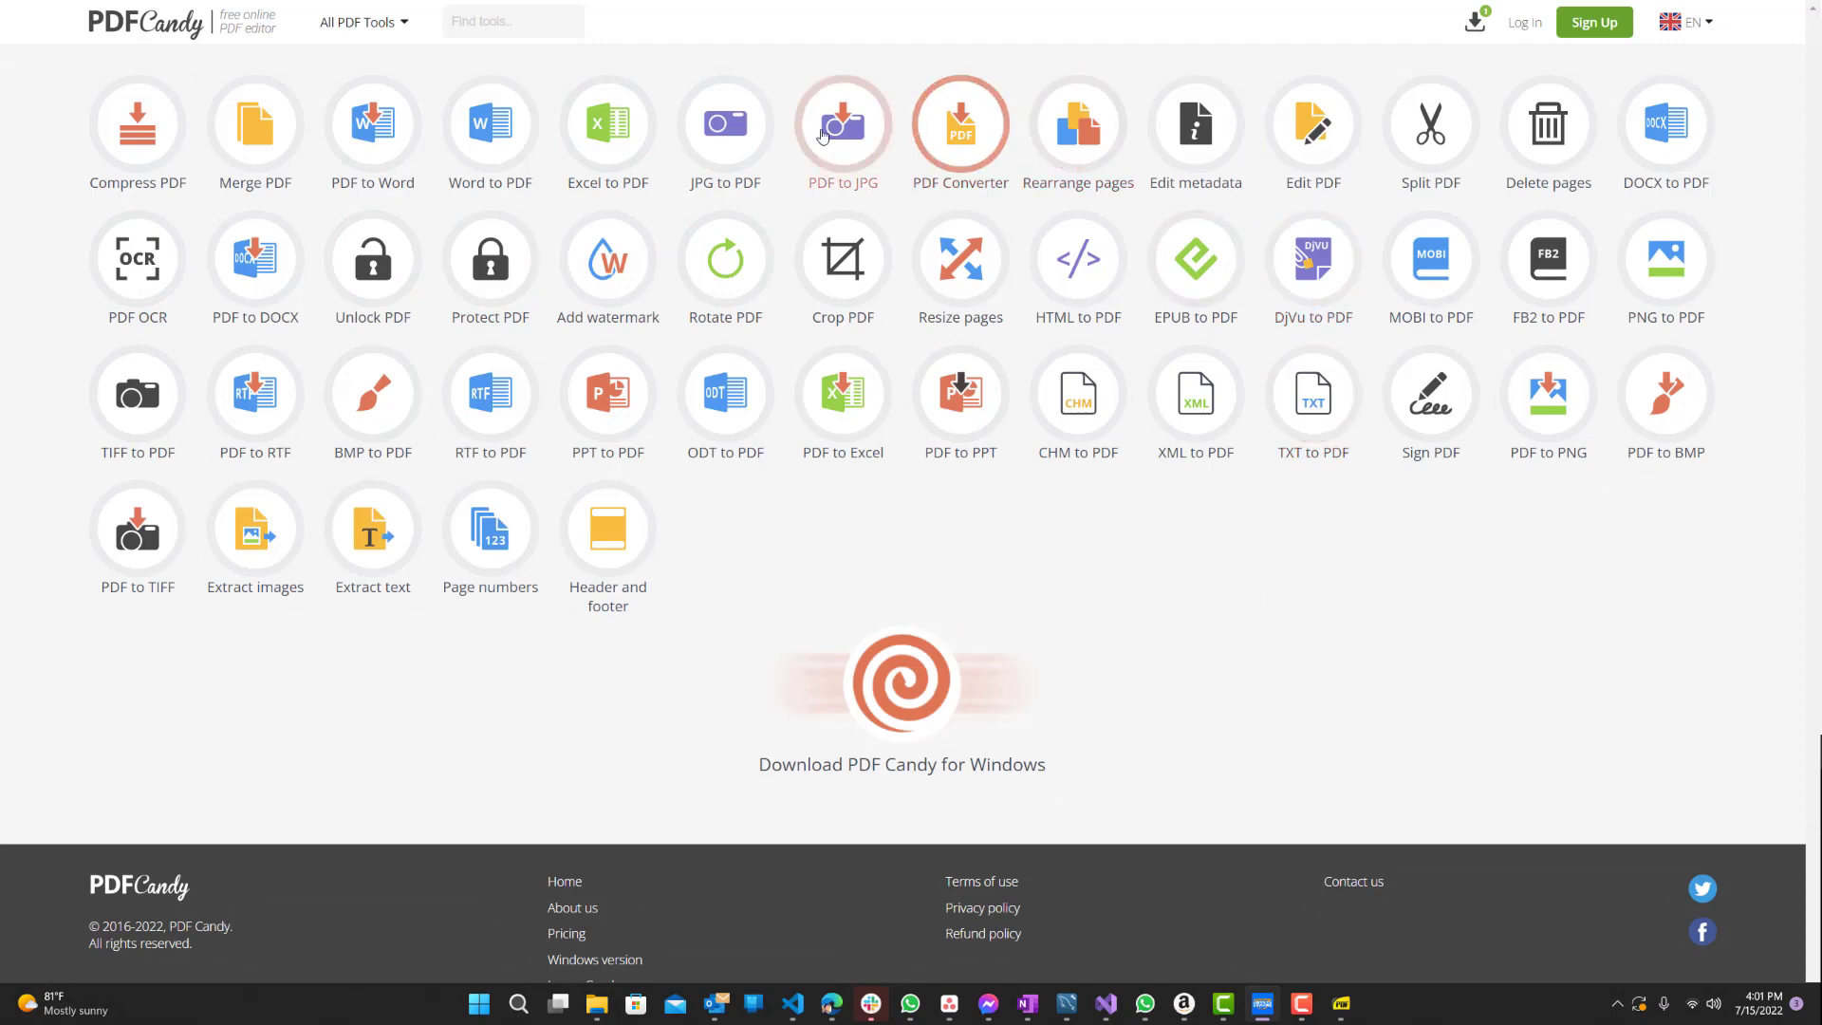
{"action": "left_click", "coordinate": [1430, 124]}
{"action": "left_click_drag", "start_coordinate": [1294, 411], "coordinate": [835, 351]}
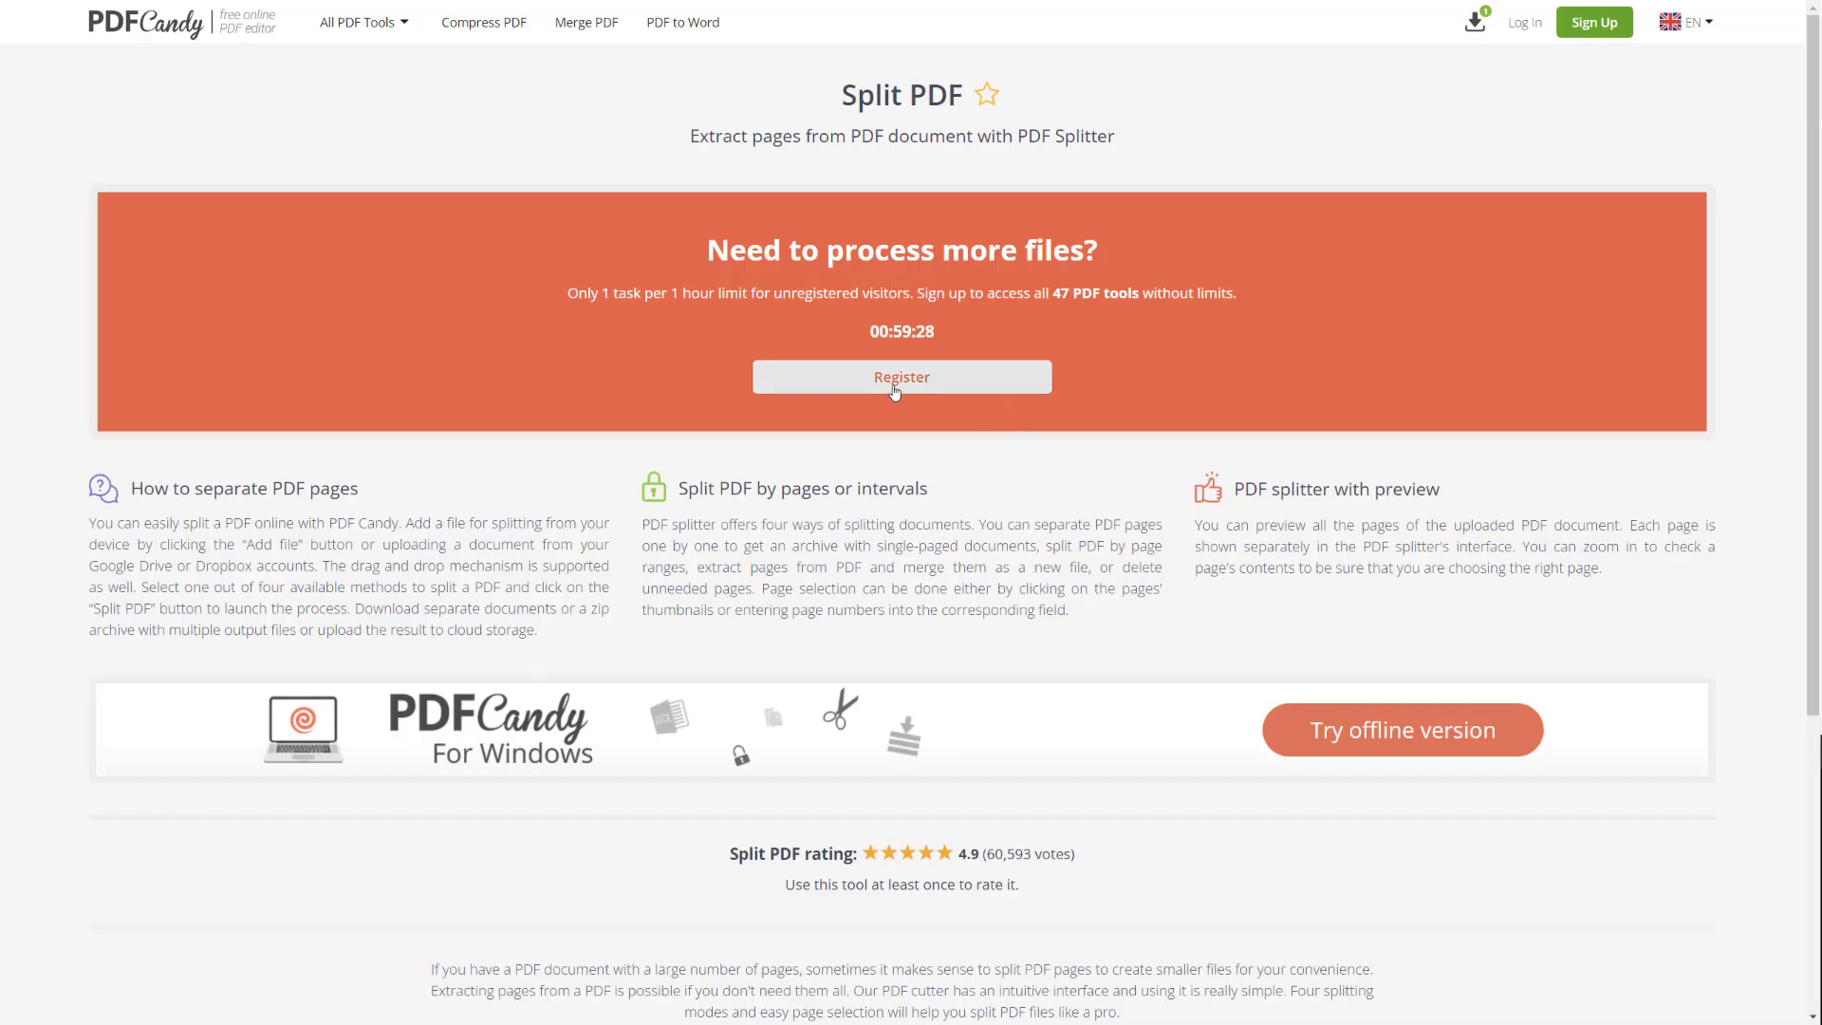
{"action": "left_click_drag", "start_coordinate": [663, 297], "coordinate": [1082, 296]}
{"action": "left_click_drag", "start_coordinate": [765, 296], "coordinate": [995, 288]}
{"action": "left_click", "coordinate": [995, 288]}
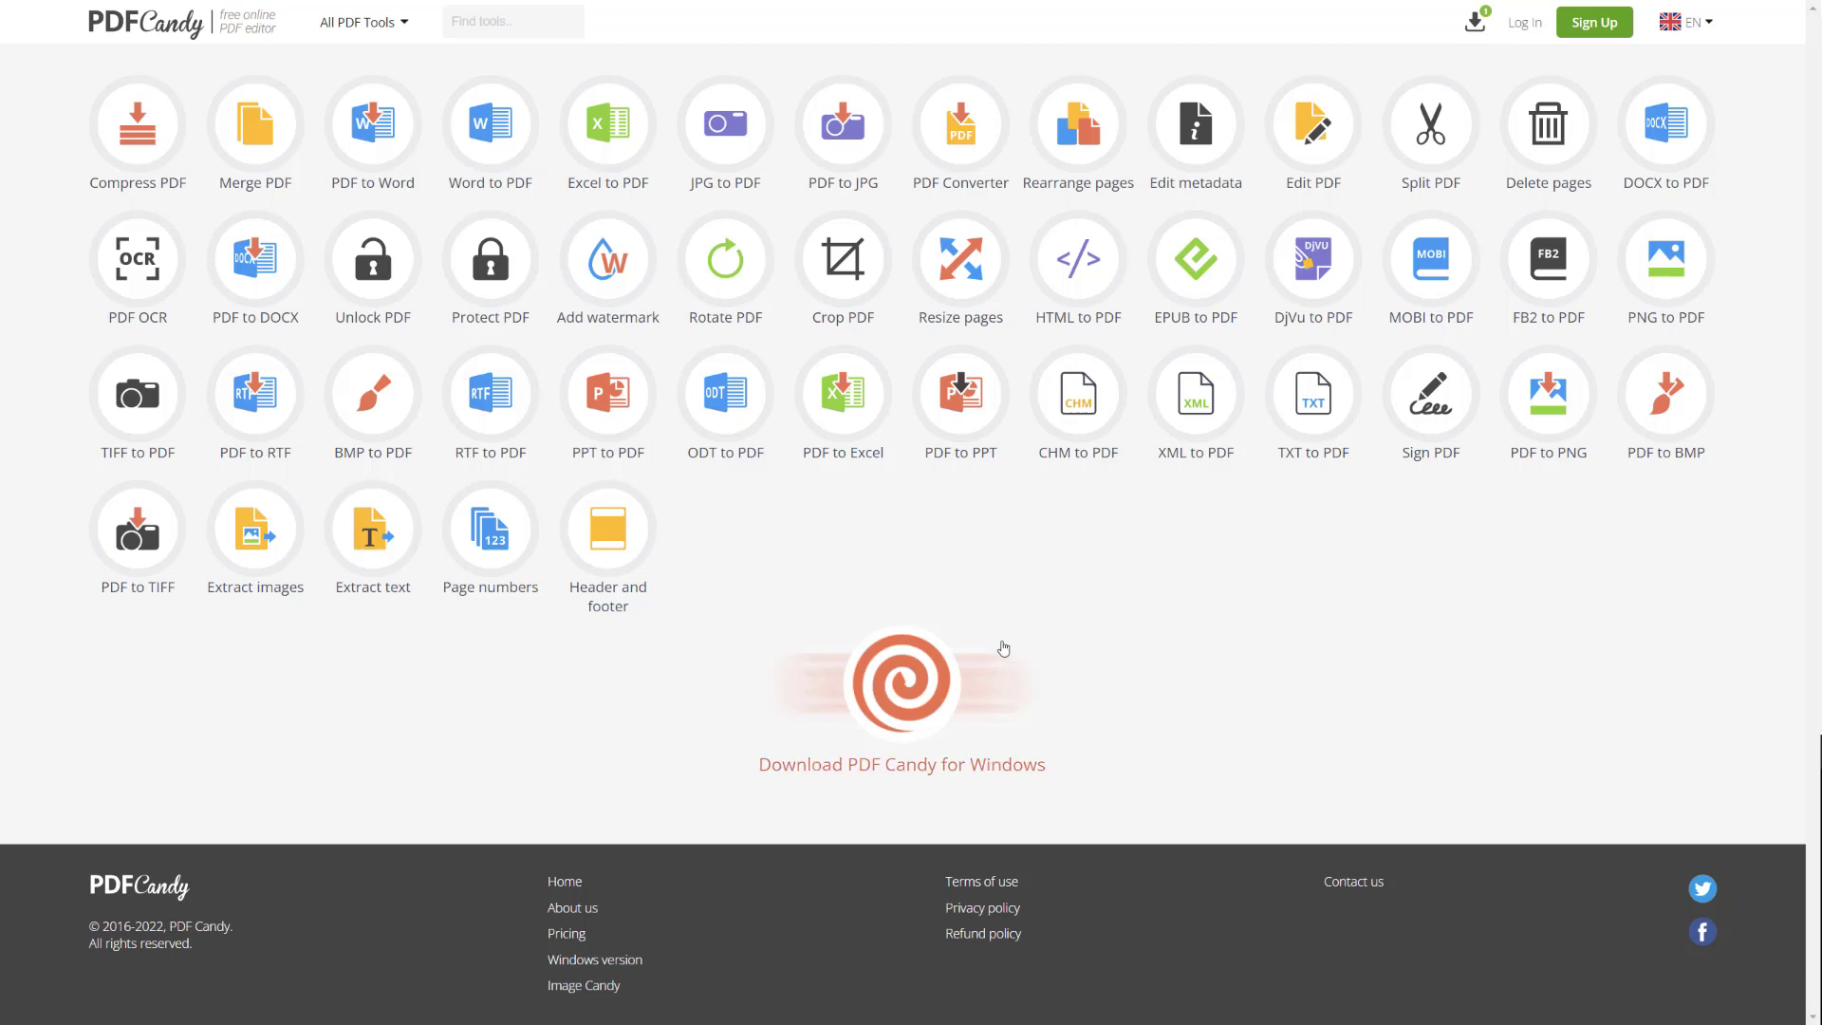
{"action": "left_click", "coordinate": [886, 674]}
{"action": "scroll", "coordinate": [1095, 634], "scroll_direction": "down", "scroll_amount": 20}
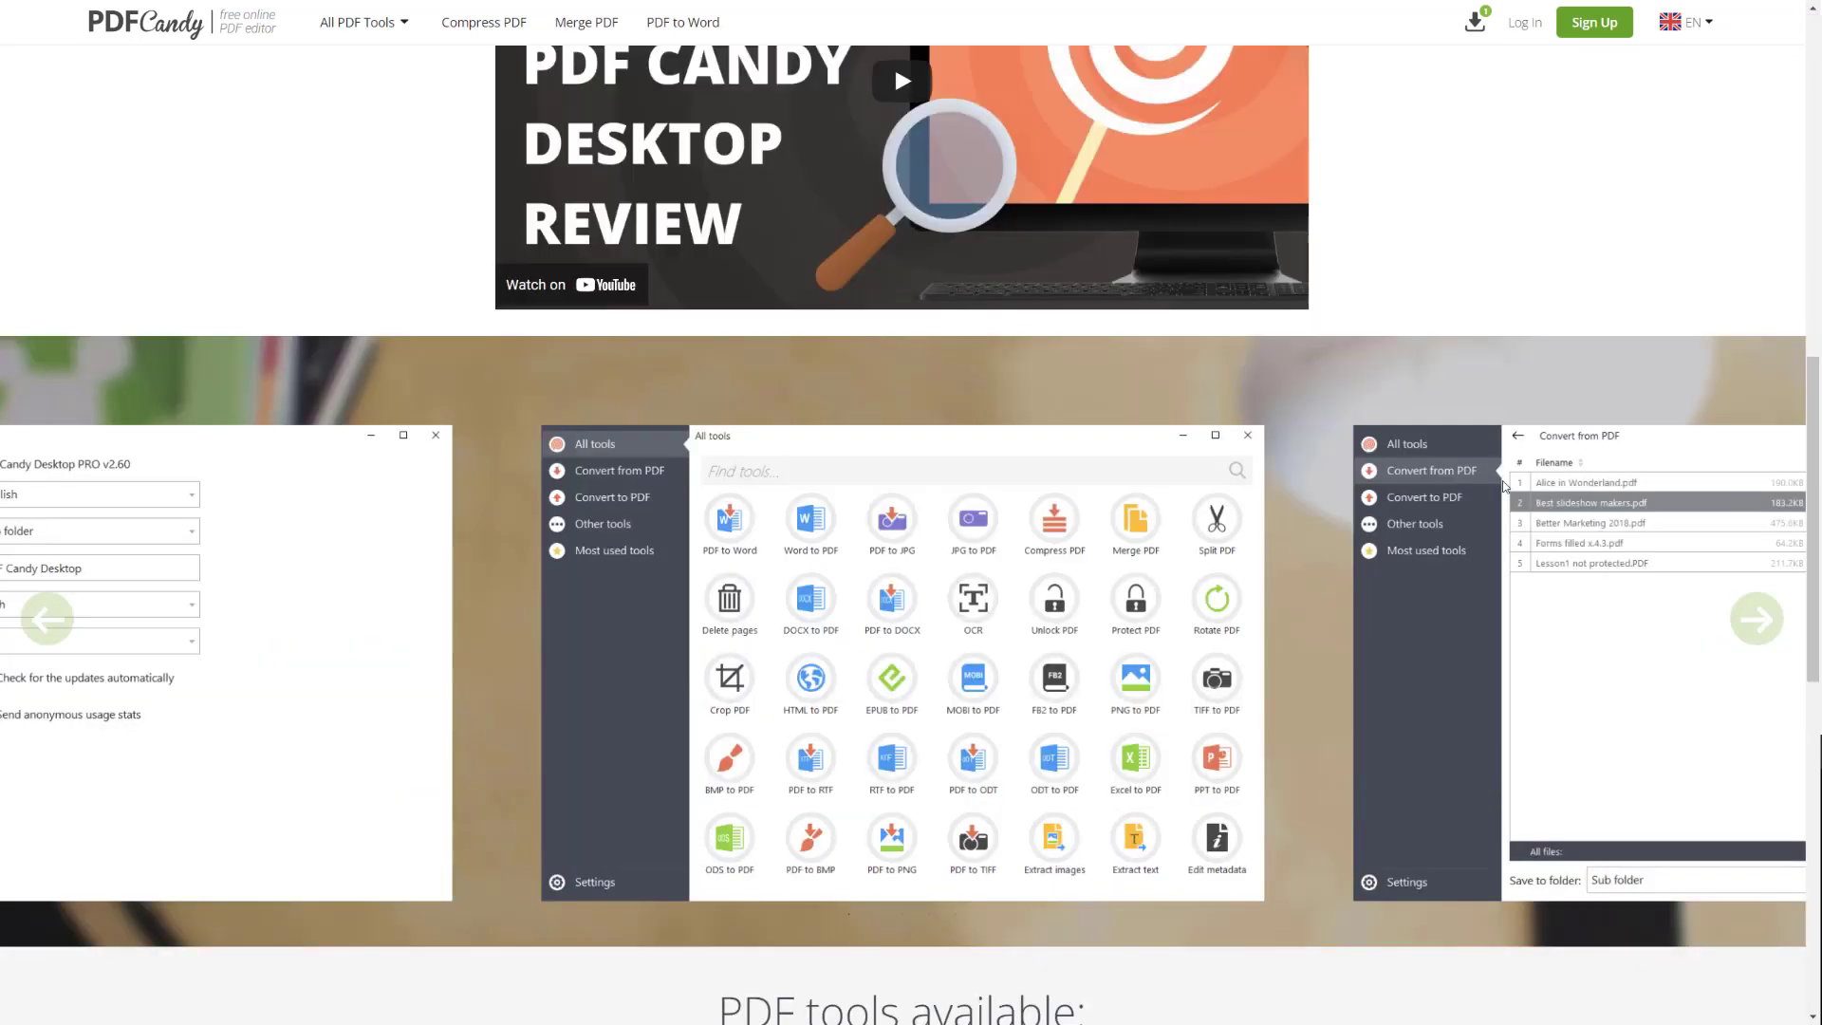
{"action": "scroll", "coordinate": [1399, 509], "scroll_direction": "down", "scroll_amount": 2}
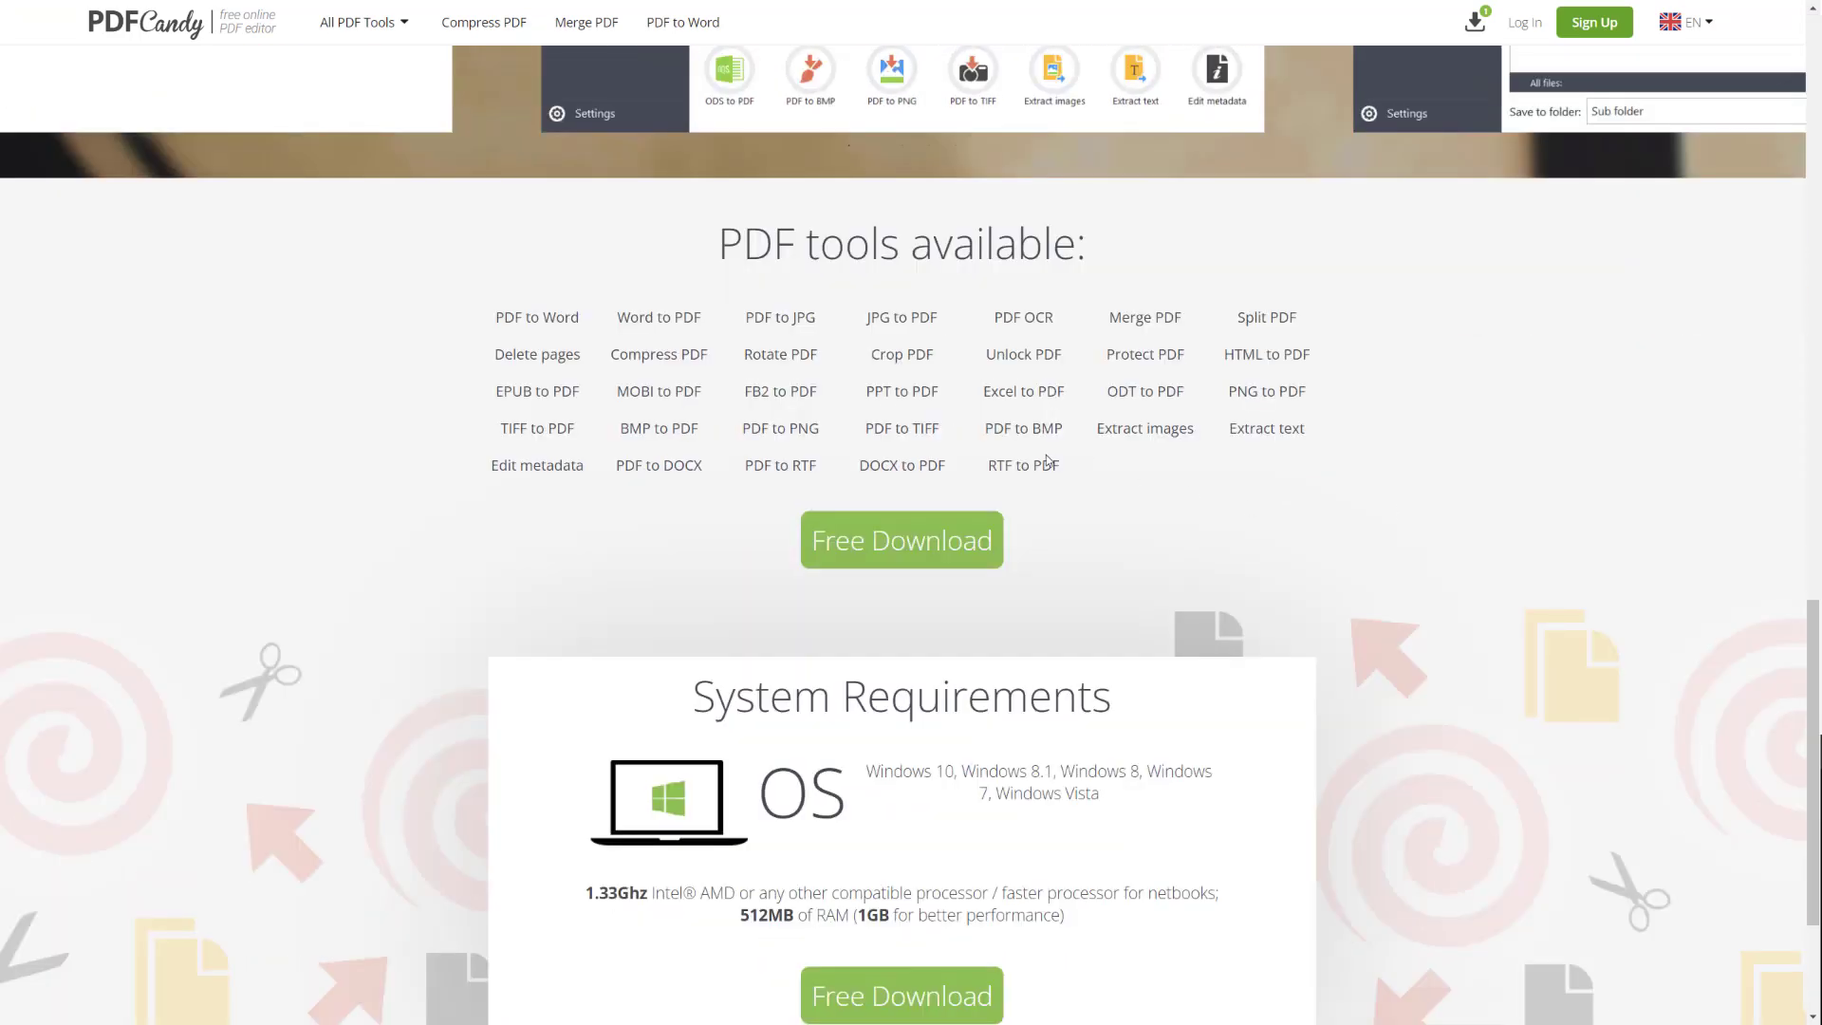
{"action": "left_click_drag", "start_coordinate": [1047, 467], "coordinate": [631, 201]}
{"action": "left_click", "coordinate": [1204, 418]}
{"action": "scroll", "coordinate": [1205, 417], "scroll_direction": "down", "scroll_amount": 3}
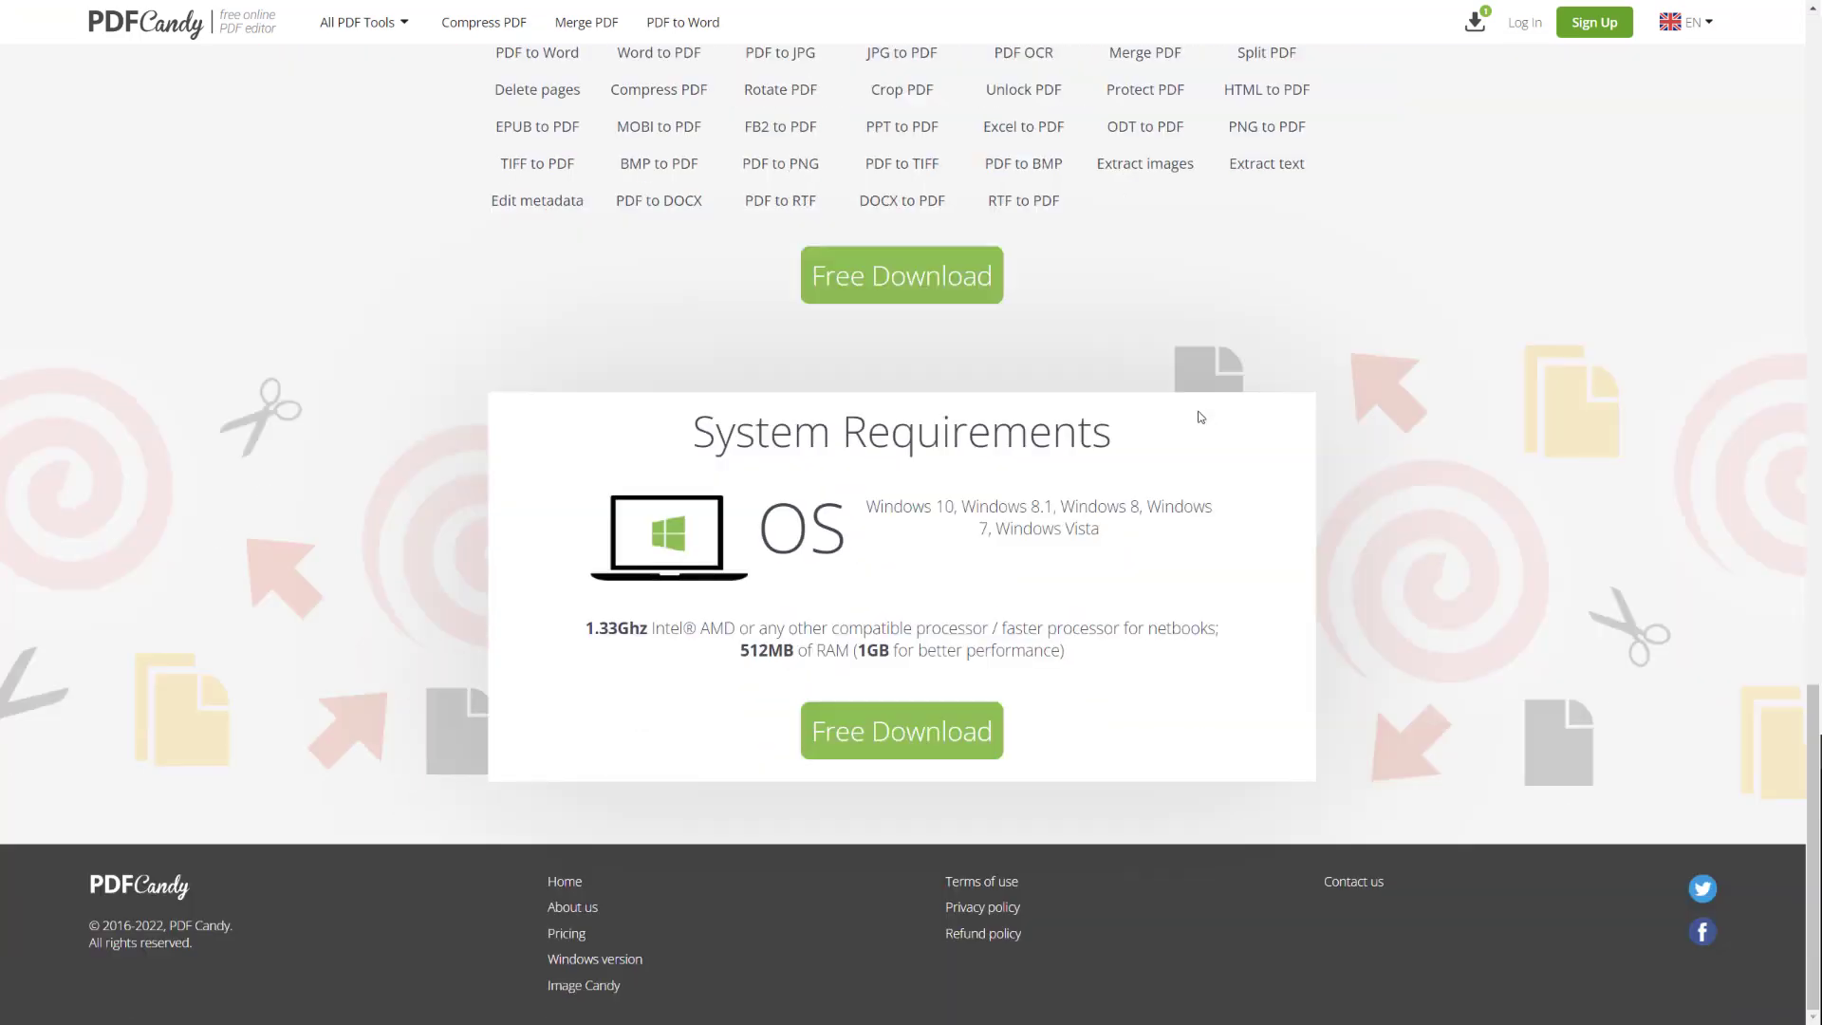
{"action": "scroll", "coordinate": [1274, 428], "scroll_direction": "up", "scroll_amount": 2}
{"action": "scroll", "coordinate": [1274, 429], "scroll_direction": "up", "scroll_amount": 6}
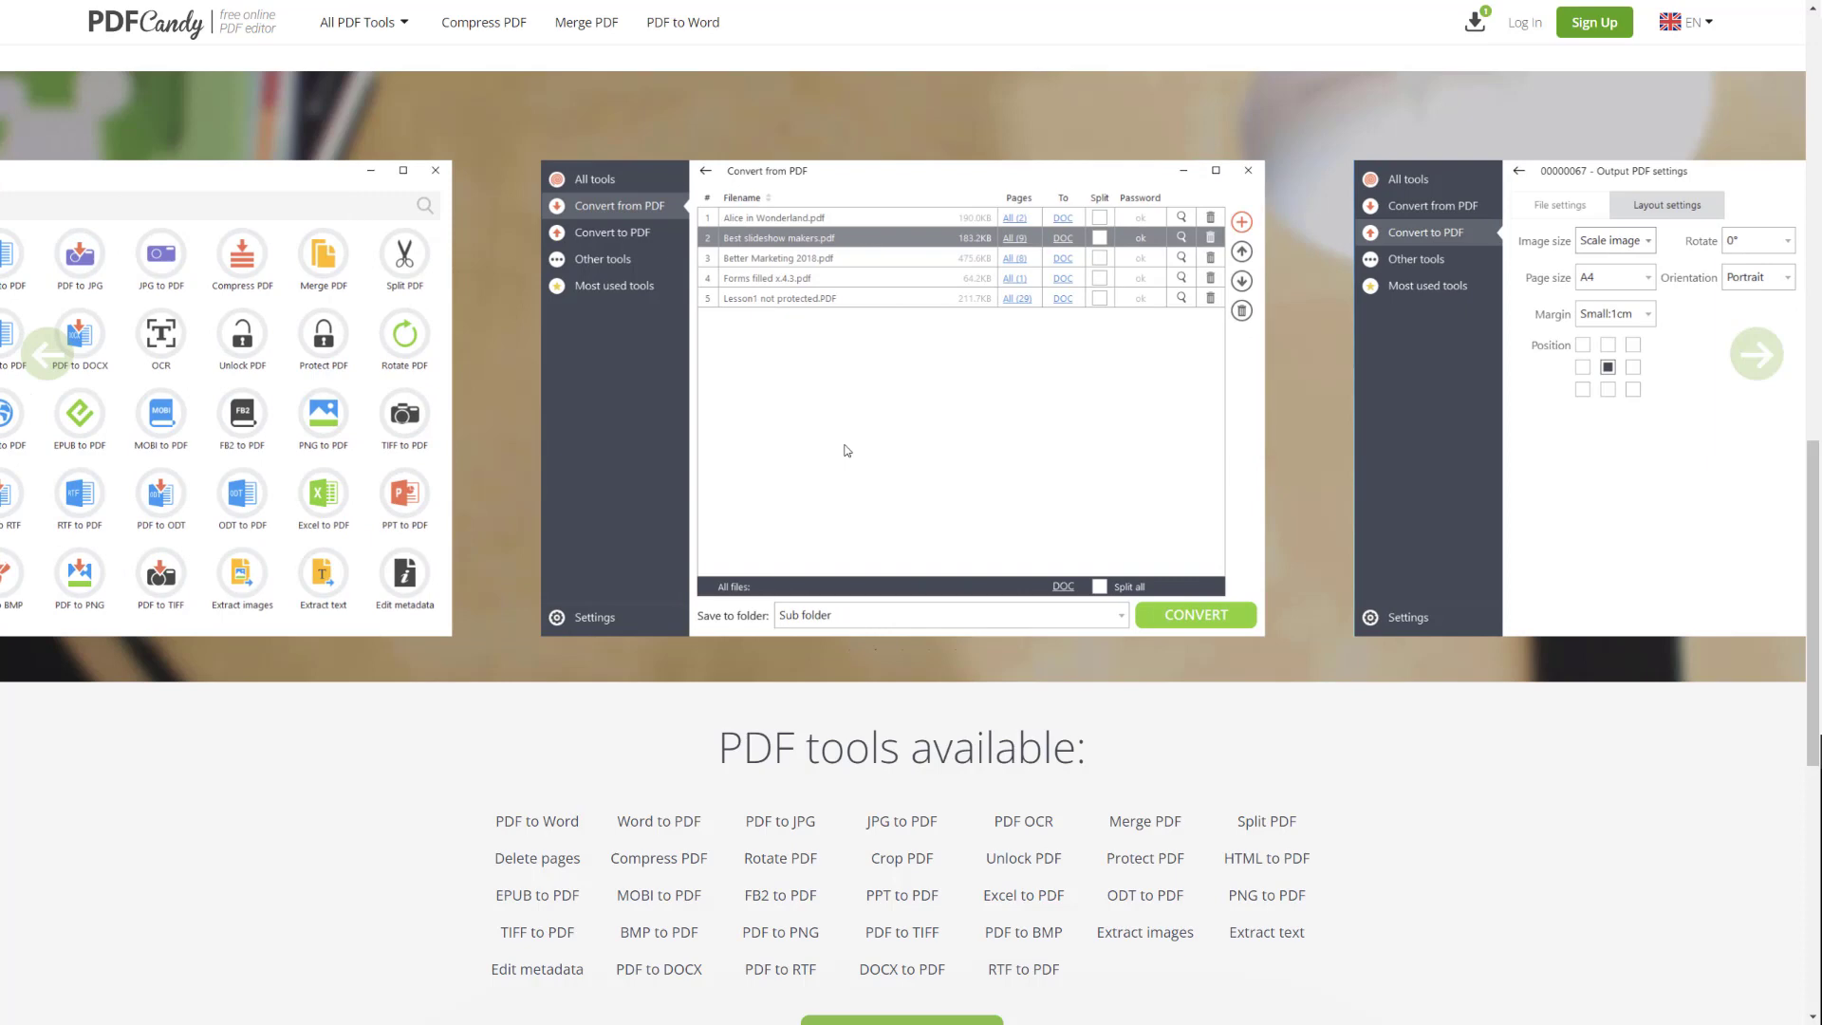
{"action": "scroll", "coordinate": [846, 450], "scroll_direction": "up", "scroll_amount": 14}
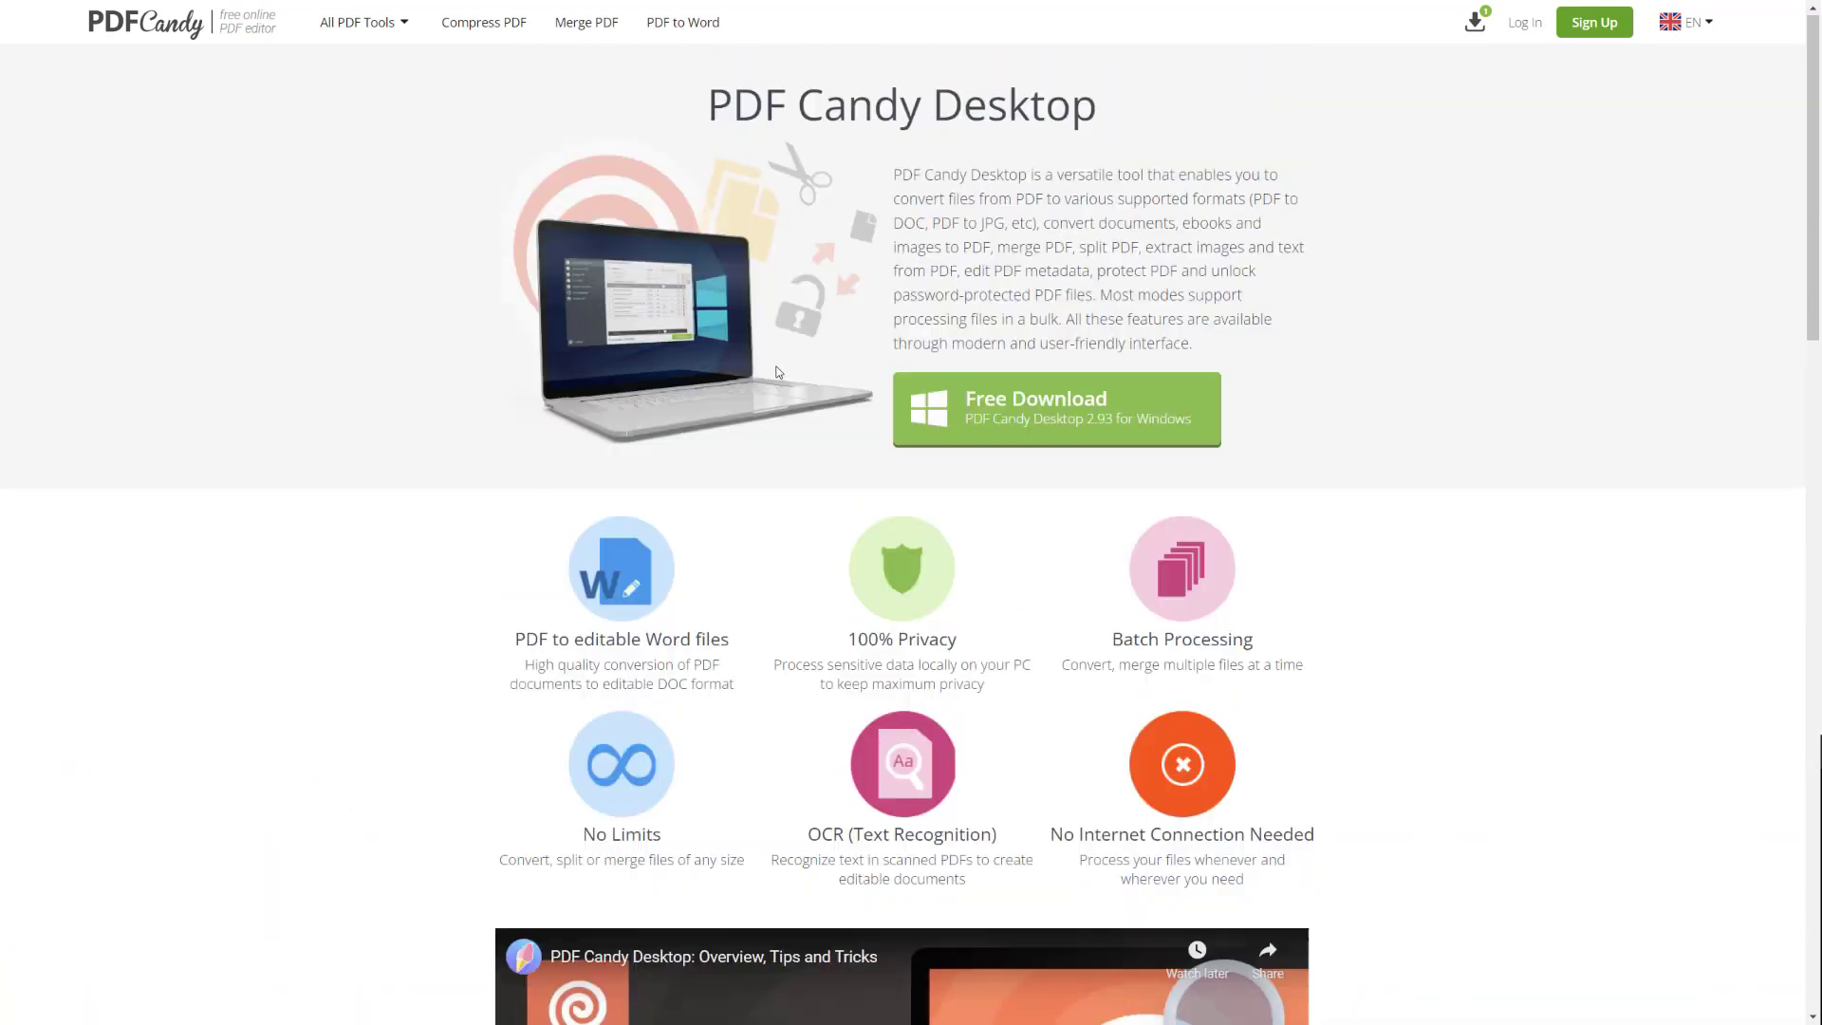